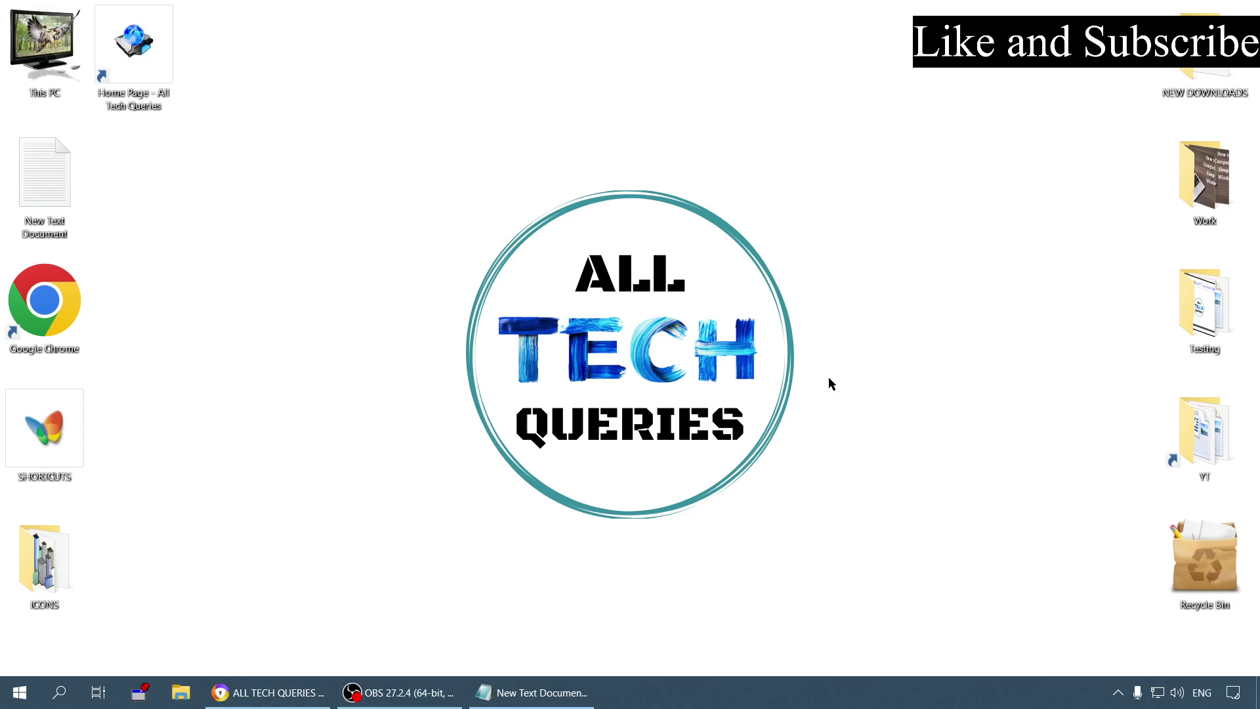
Show the tutorial title note in Notepad, then minimize it
click(494, 686)
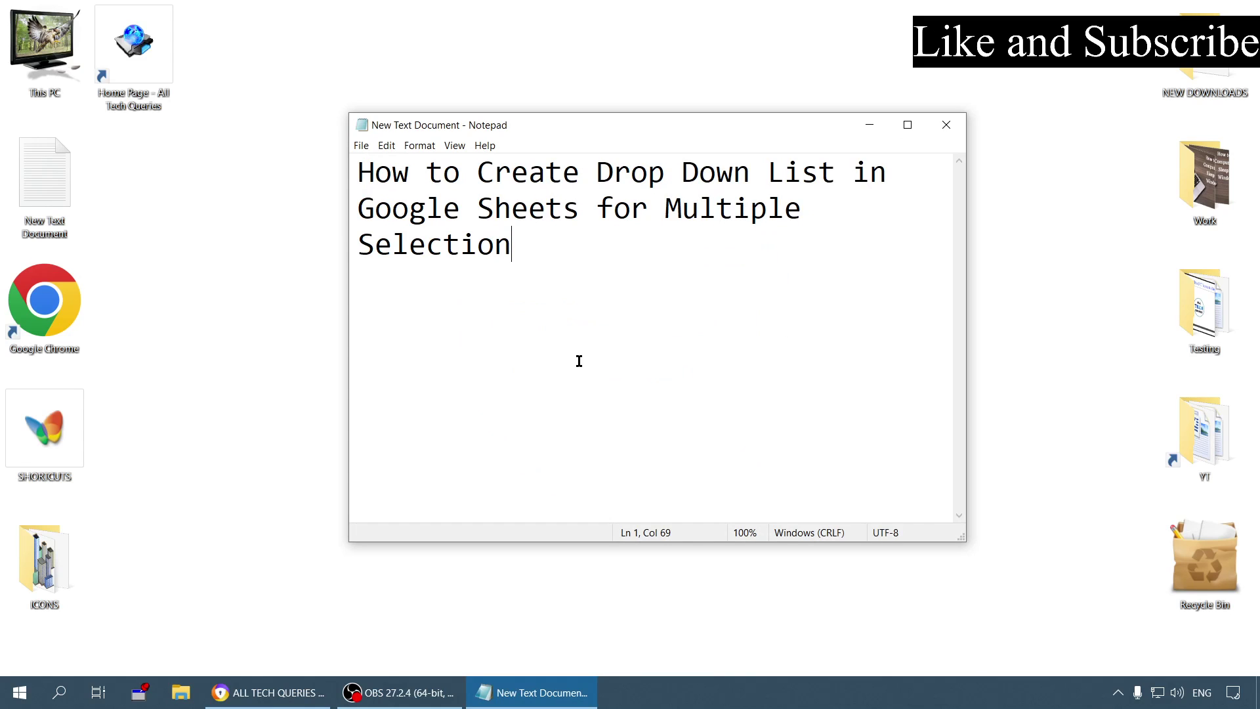
click(557, 703)
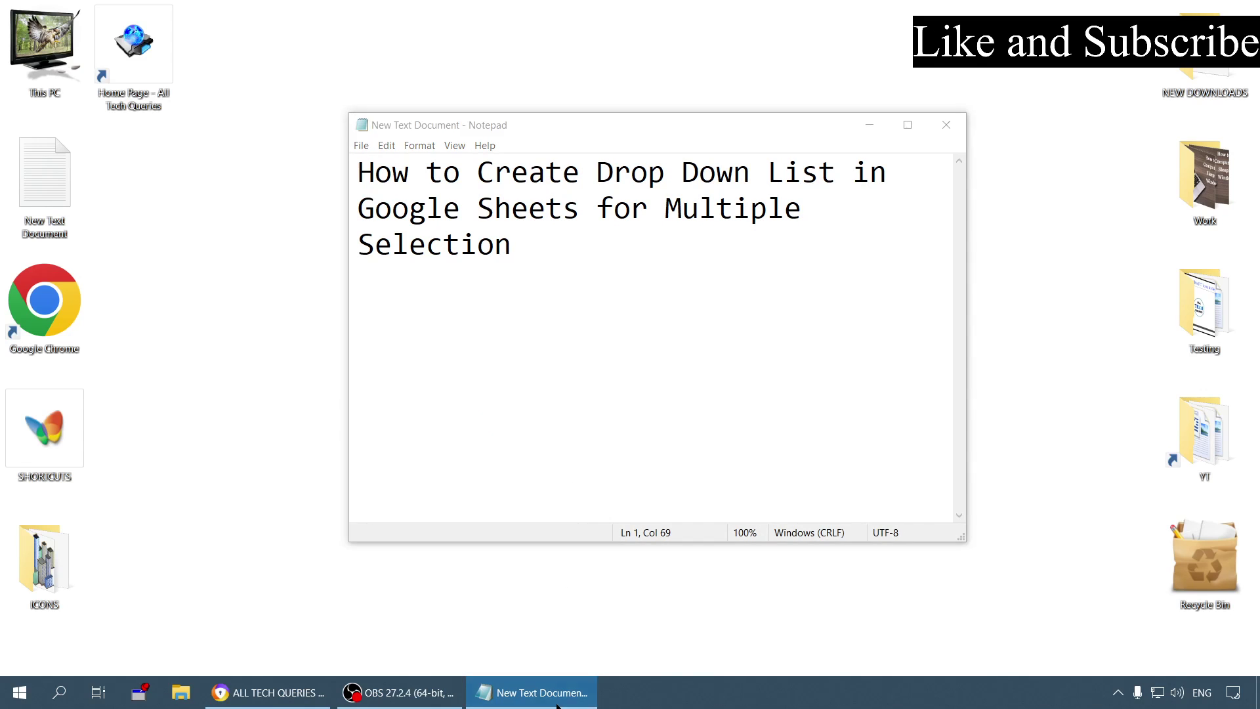
Set the status of Computer Components in C2 to Writing
click(285, 694)
click(653, 427)
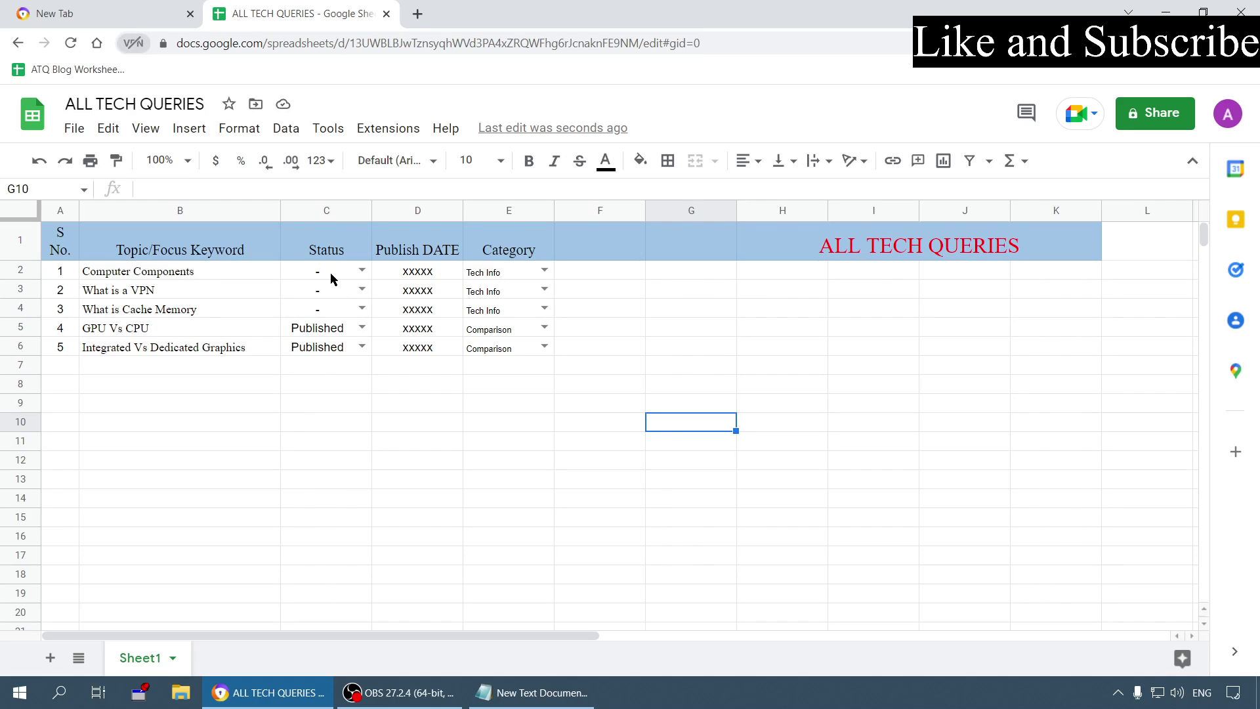
click(164, 277)
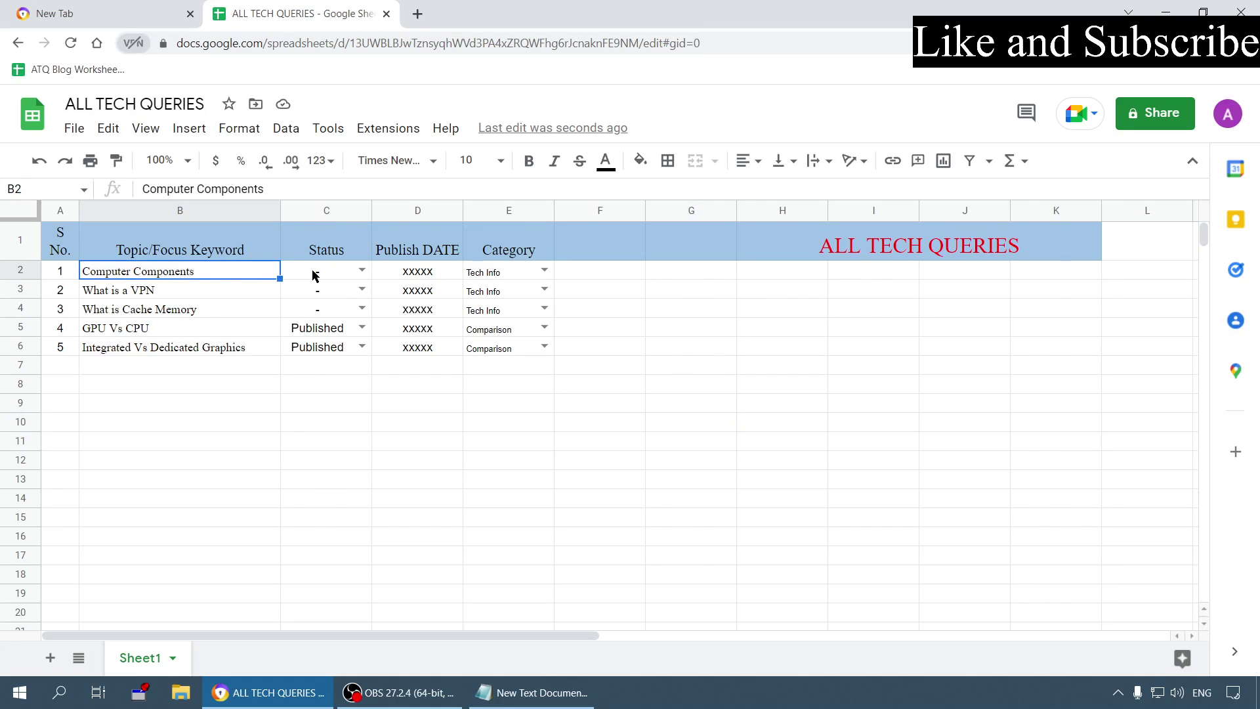
click(314, 275)
click(363, 272)
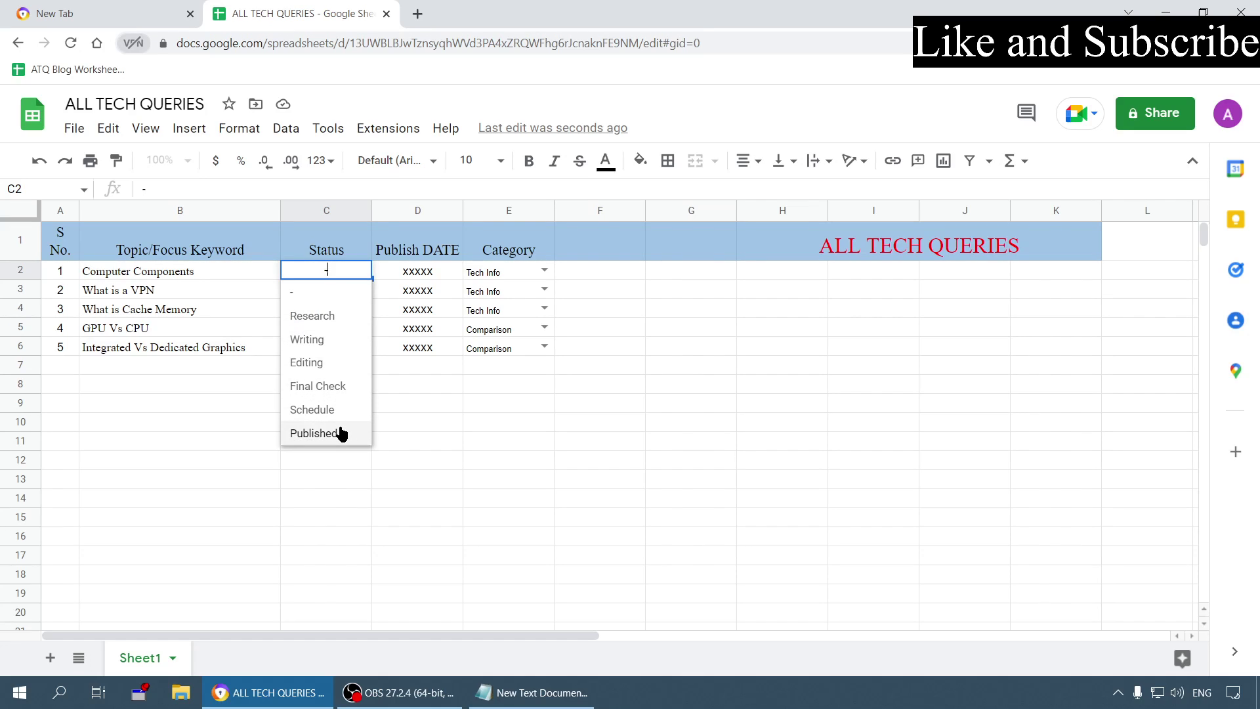
click(341, 315)
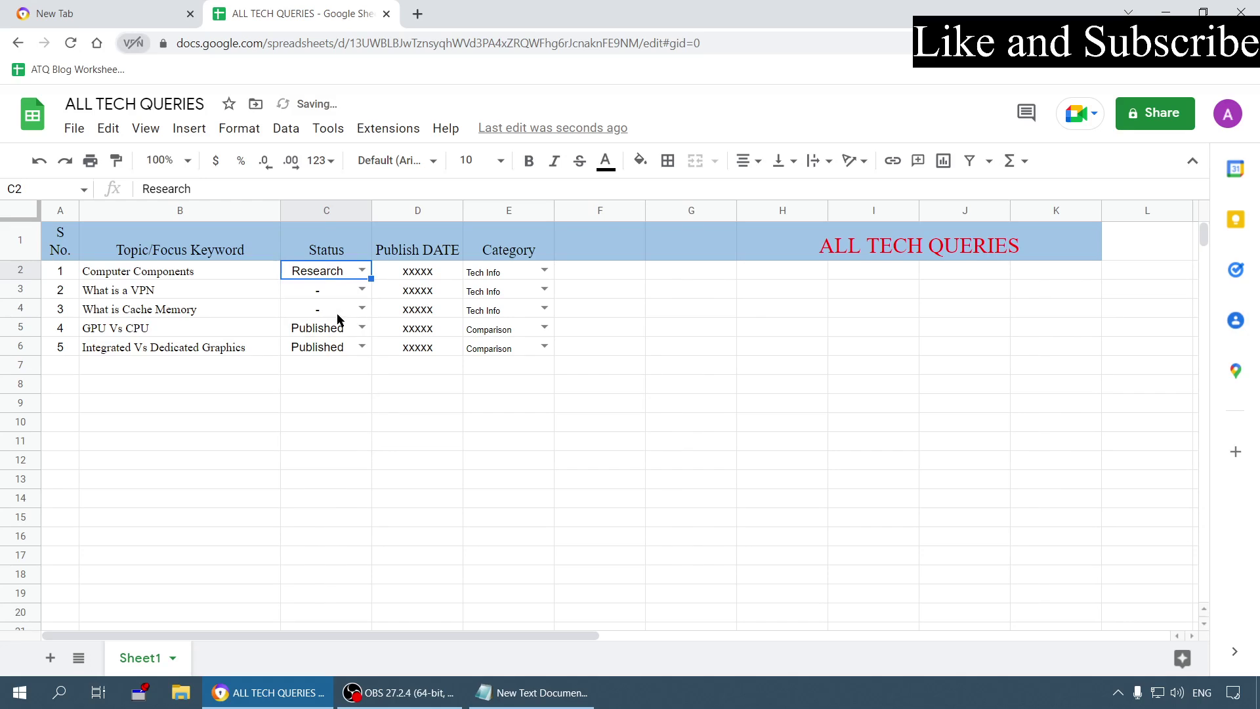
click(360, 273)
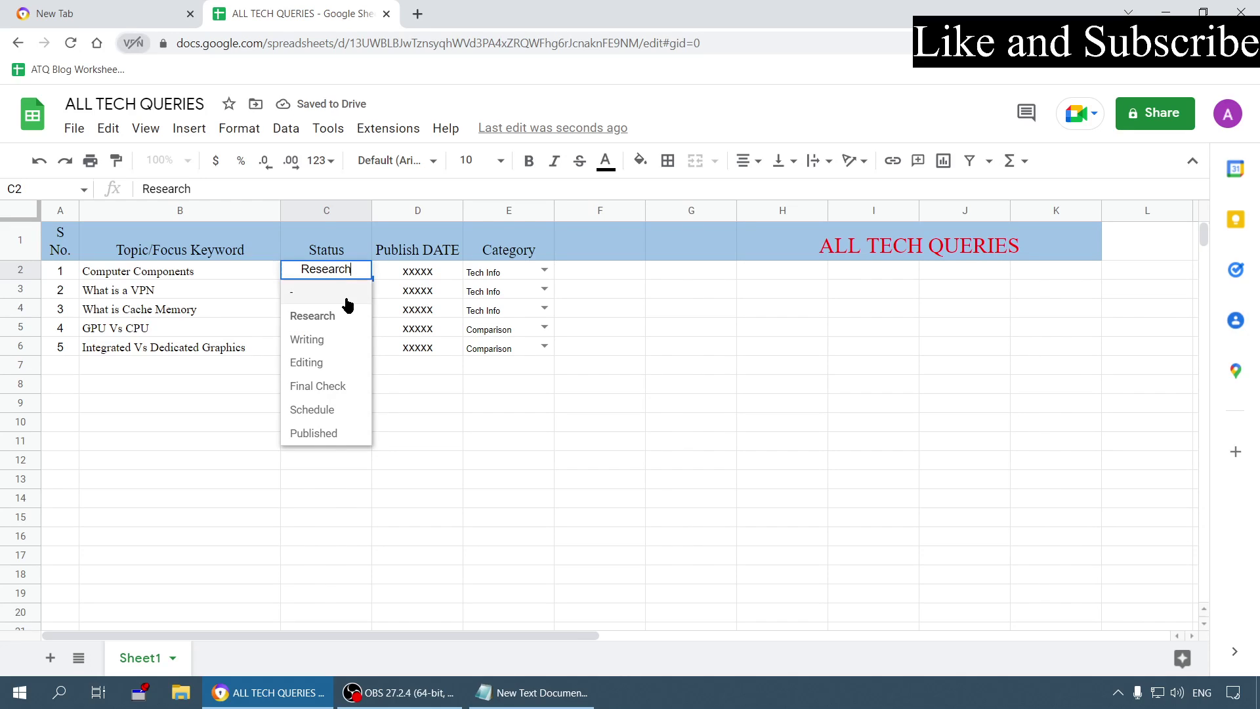
click(337, 340)
Set the status of What is a VPN in C3 to Editing
click(159, 296)
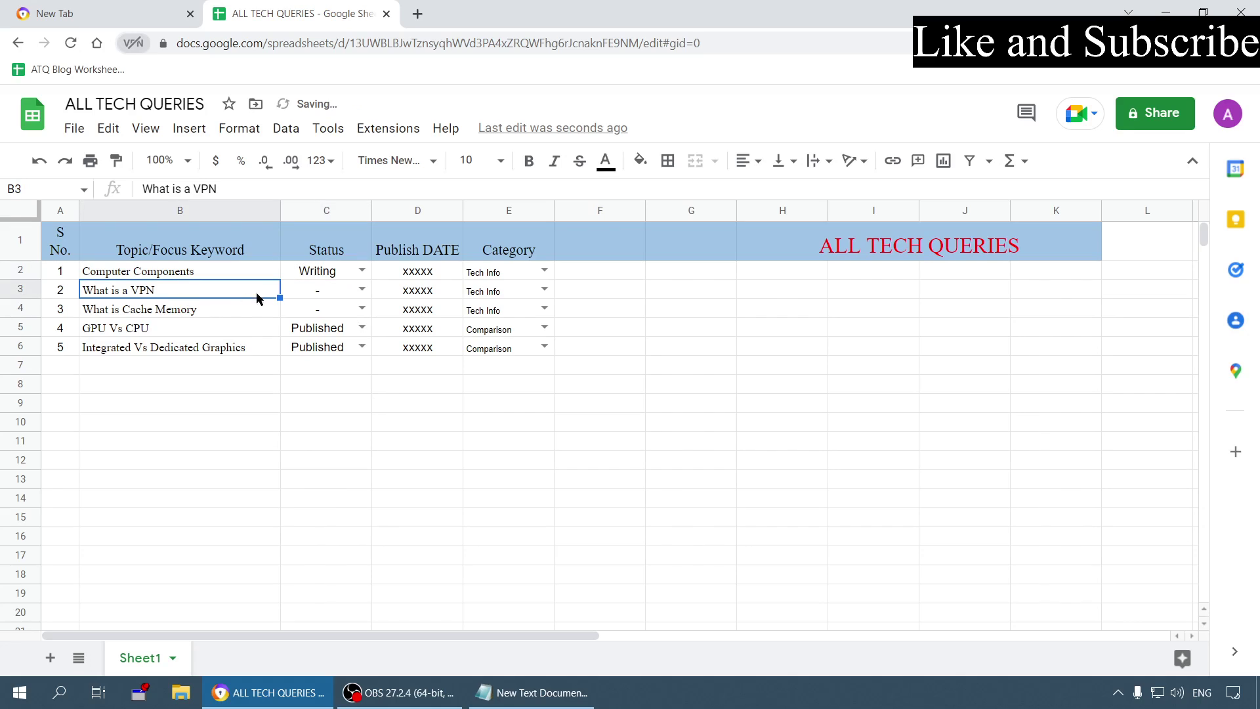
click(362, 290)
click(335, 379)
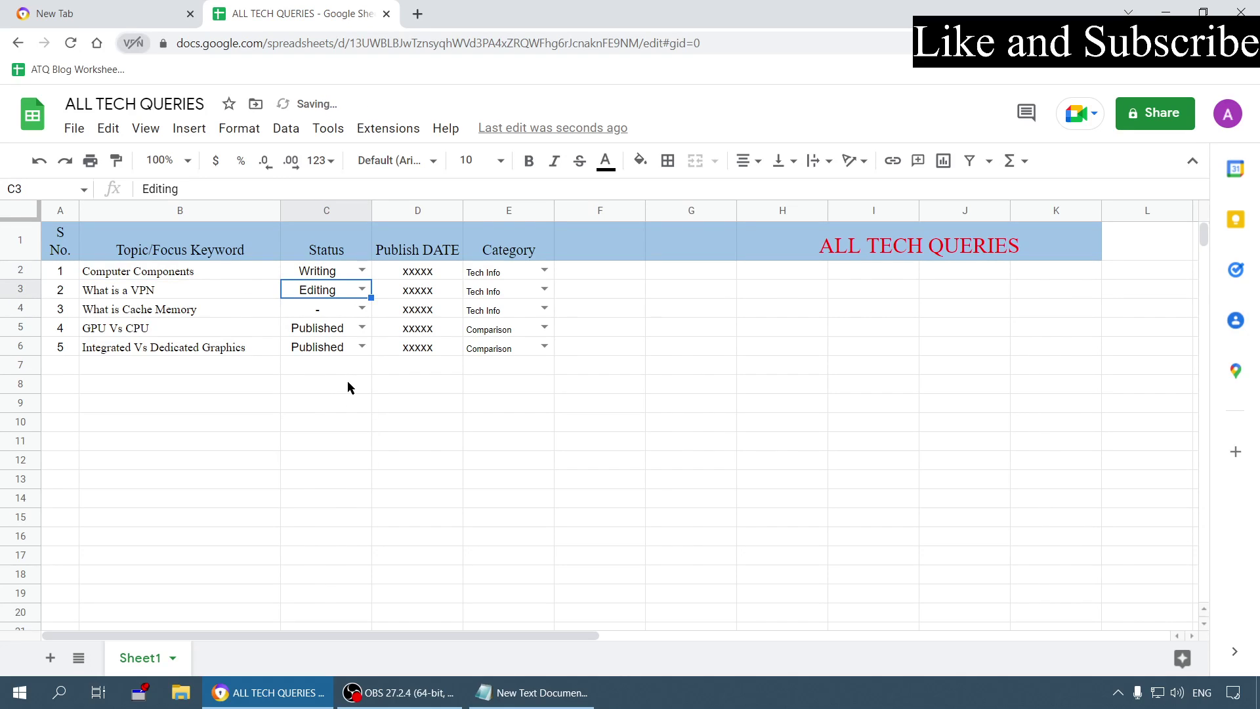
click(363, 421)
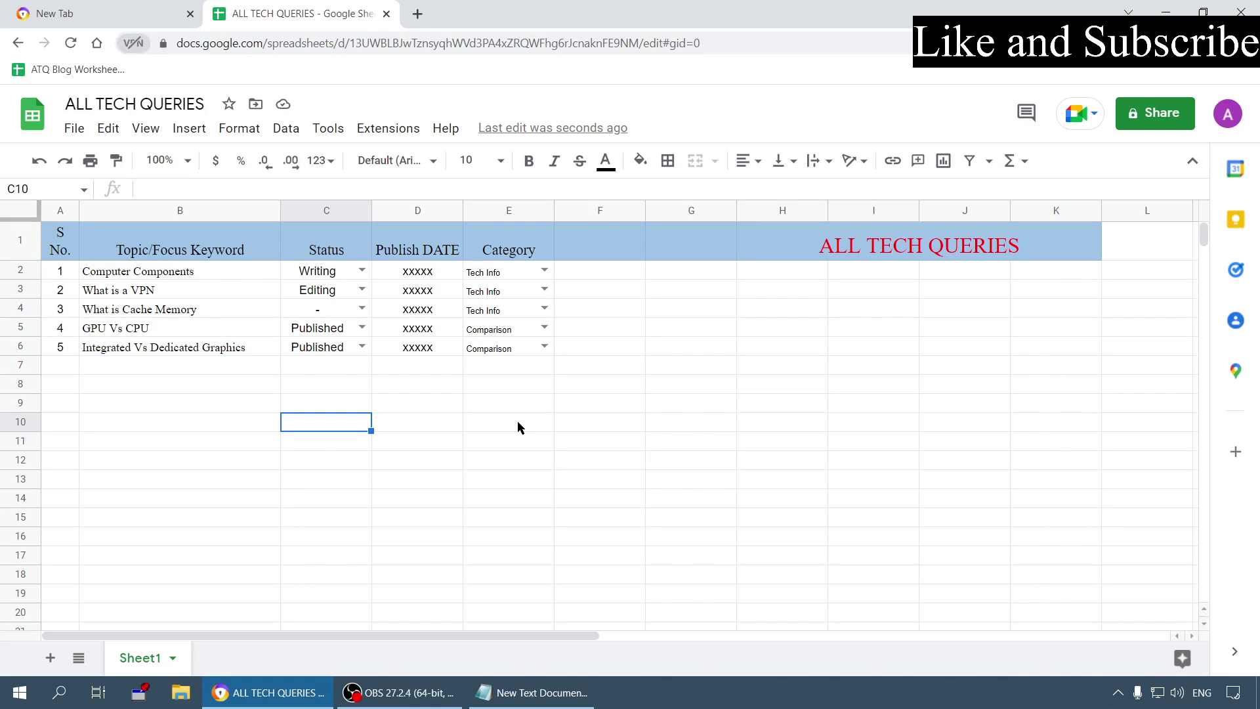
click(230, 298)
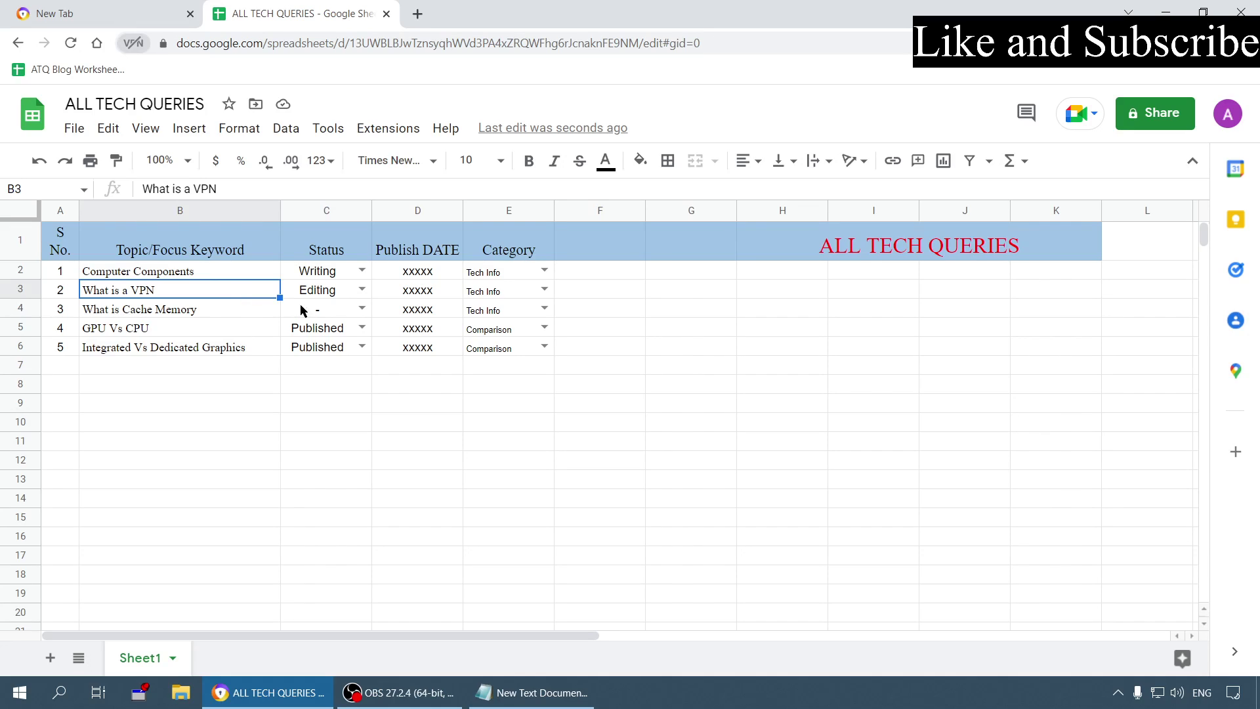
Set the status of What is Cache Memory in C4 to Published, keeping C5 as Published
click(212, 315)
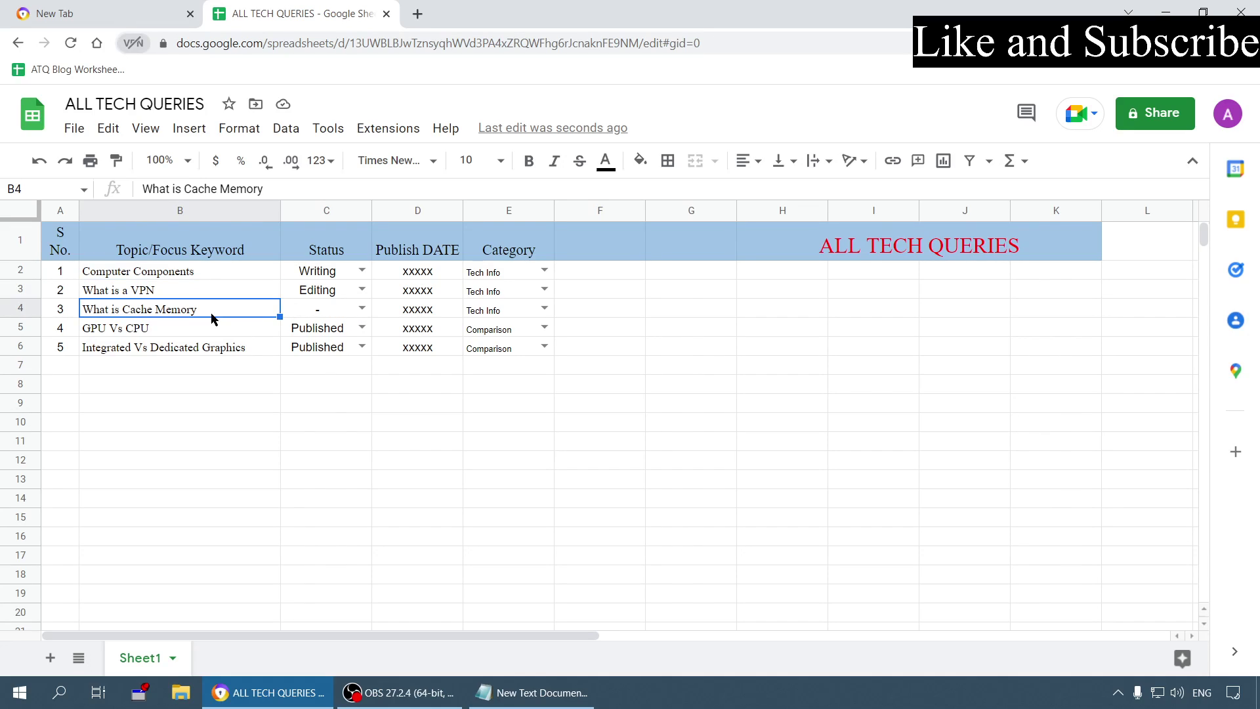
click(361, 308)
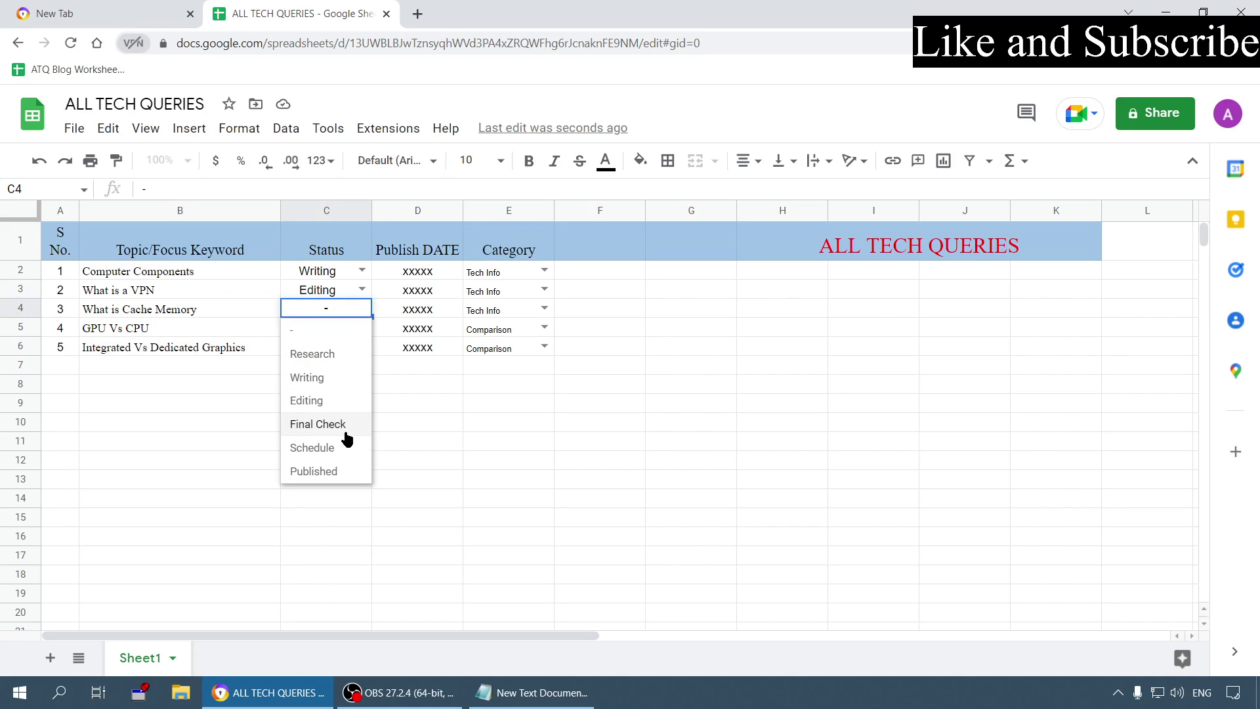
click(346, 432)
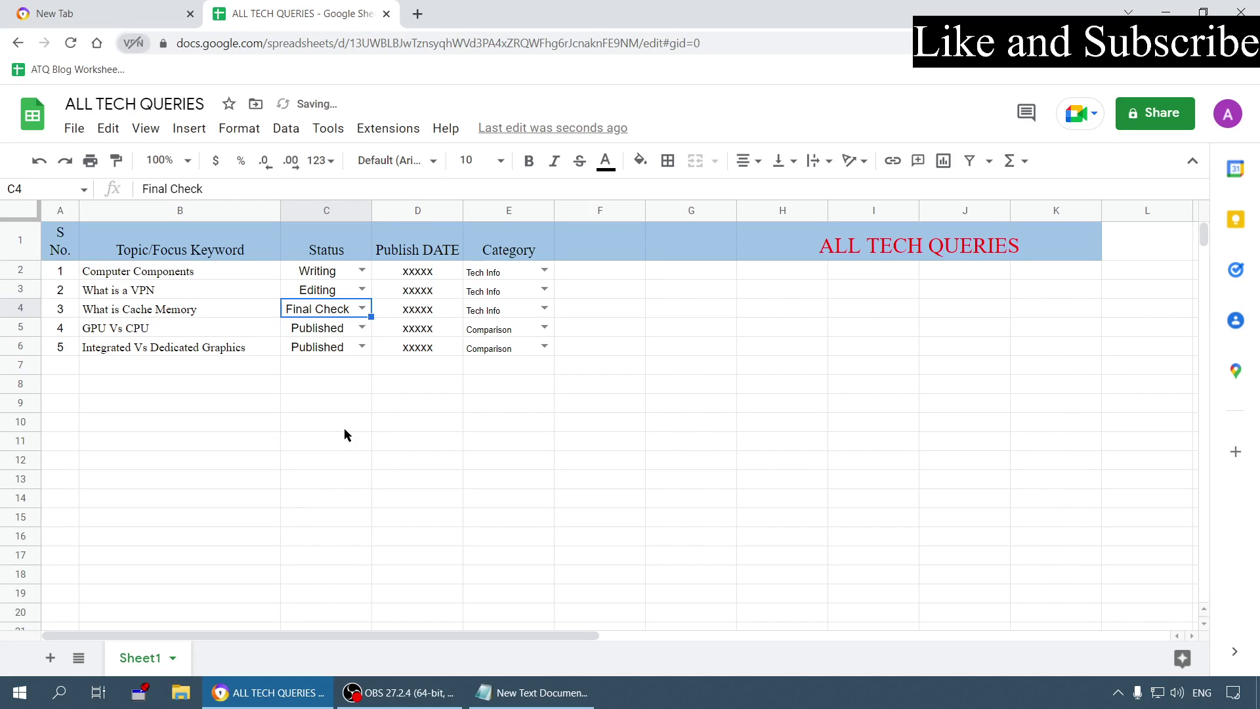
click(380, 425)
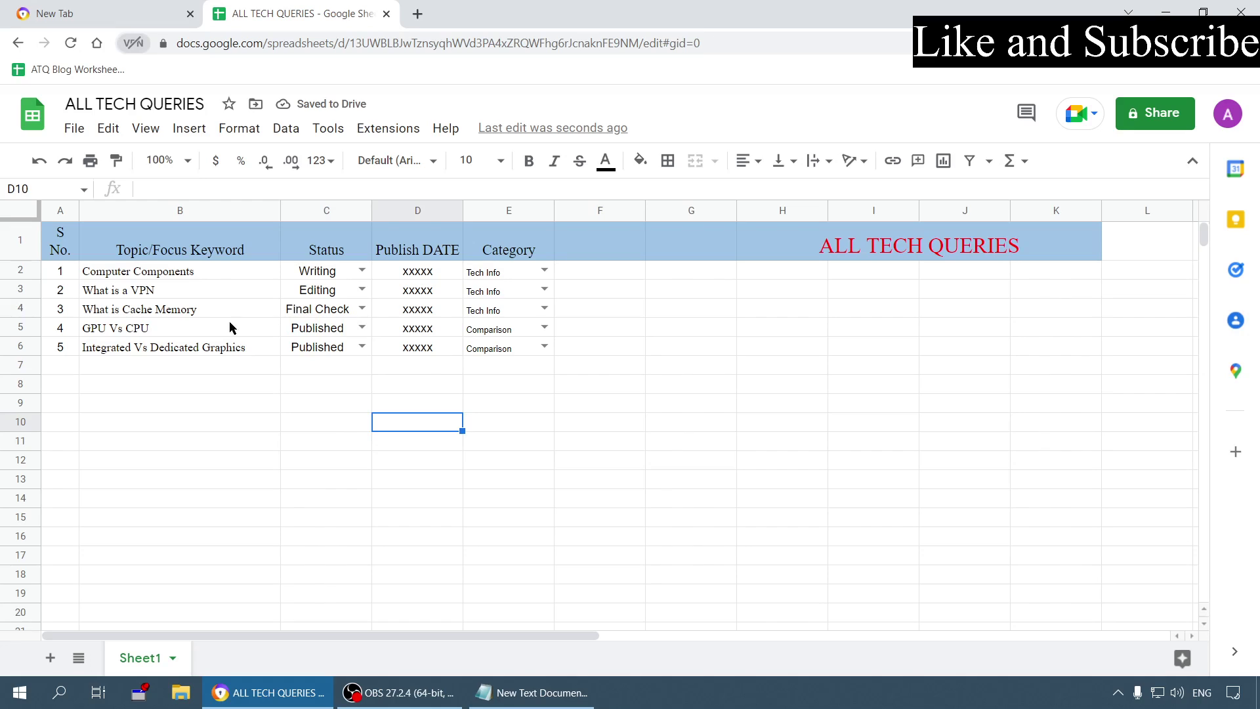
click(203, 311)
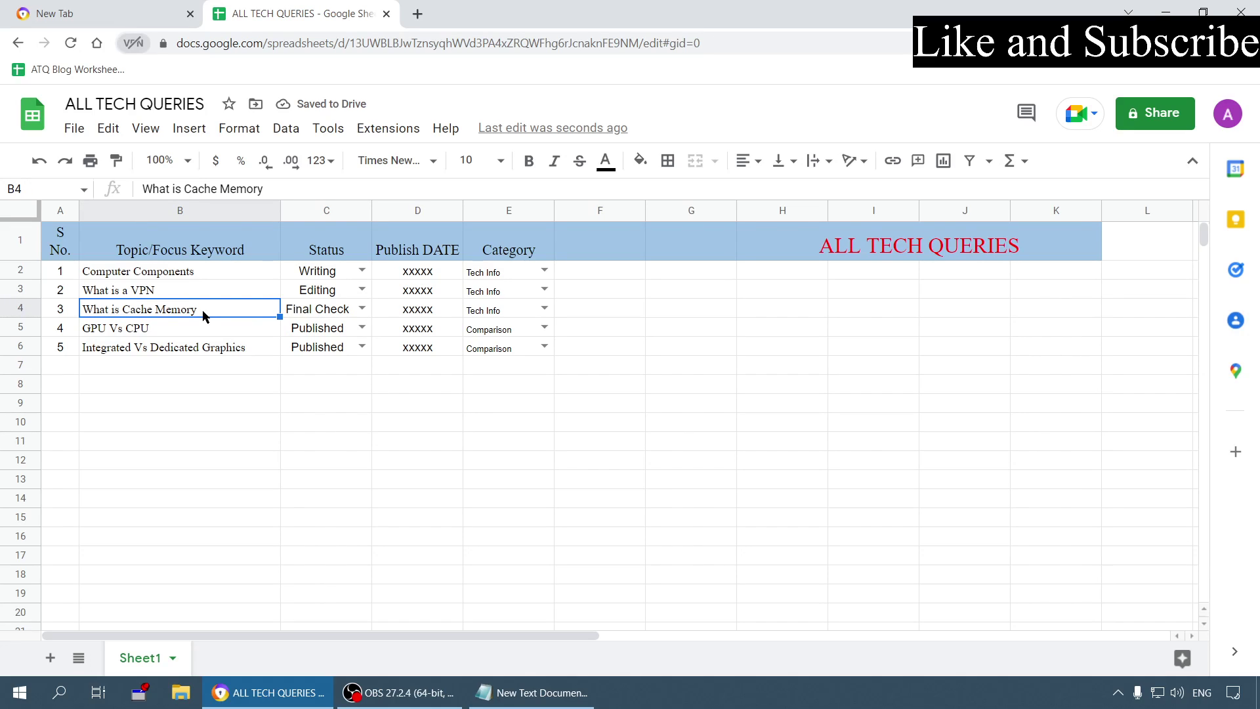
click(361, 308)
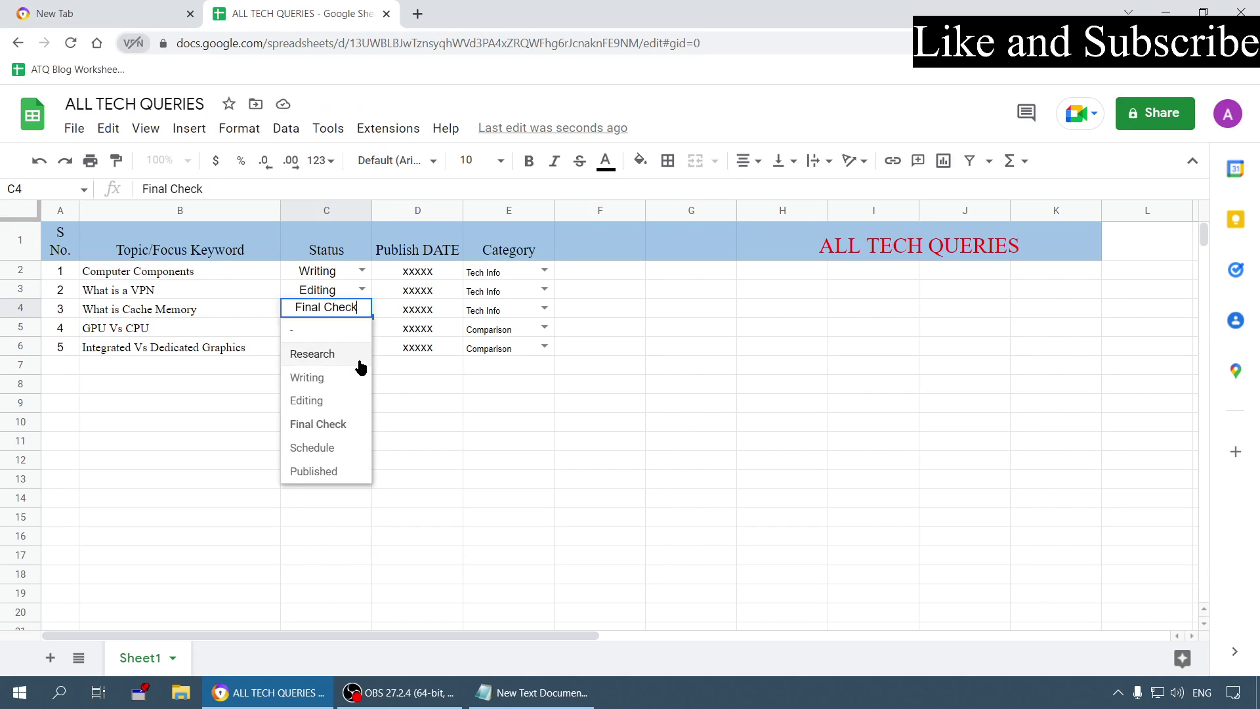
click(345, 469)
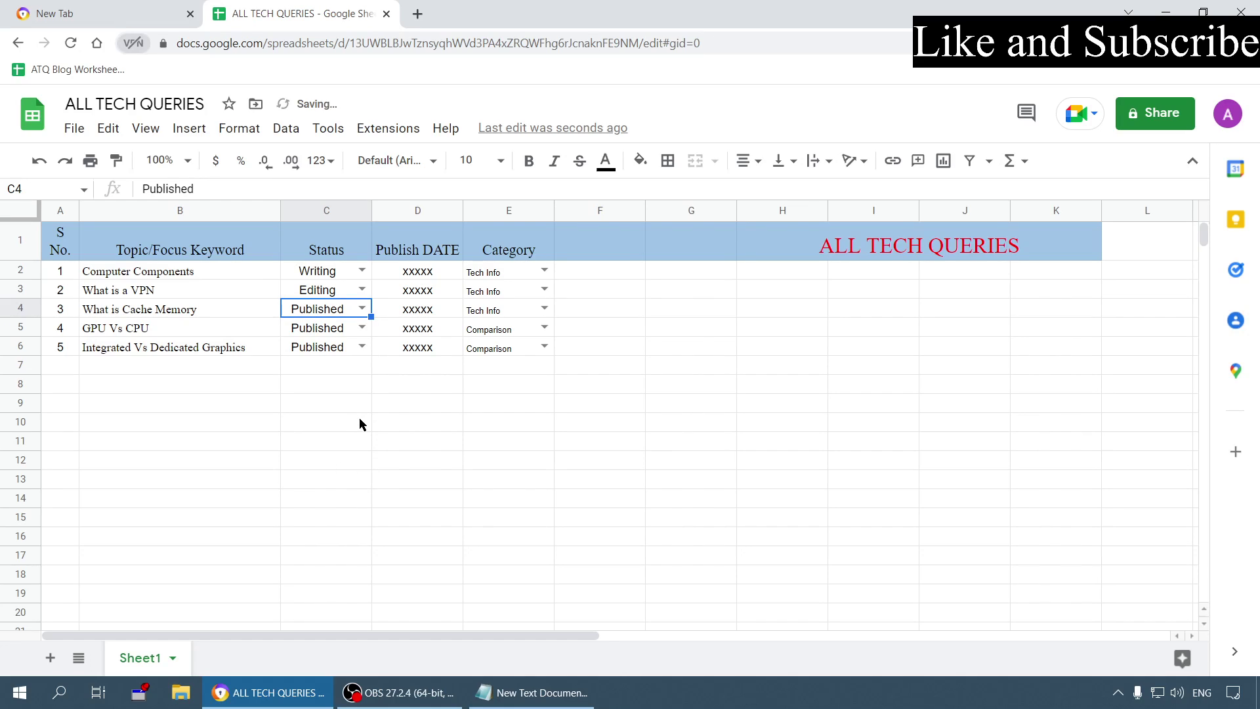
click(361, 327)
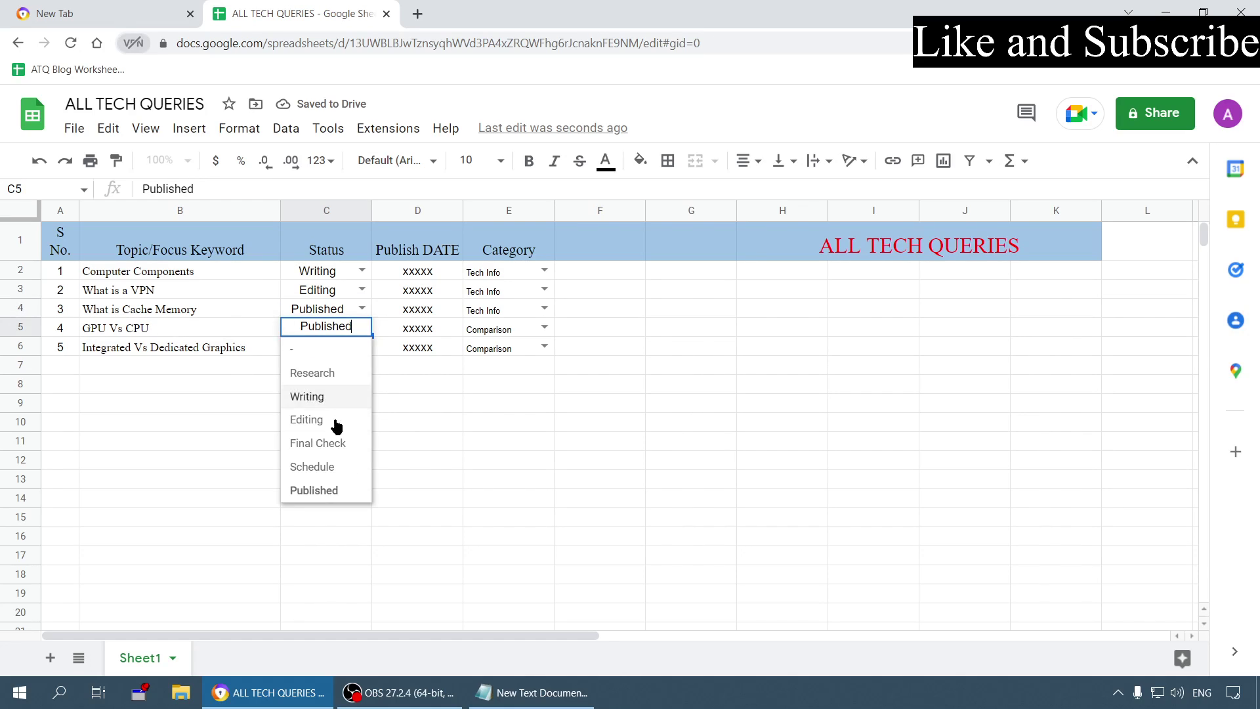
click(329, 489)
click(376, 423)
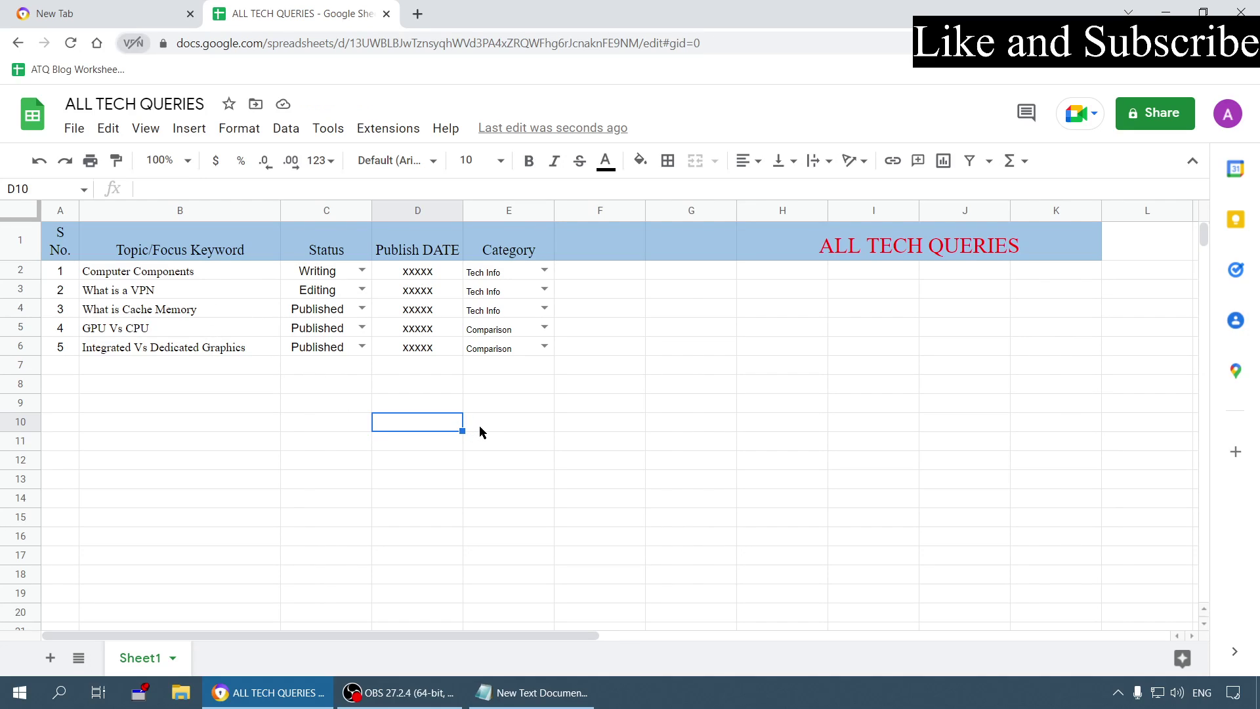
click(623, 404)
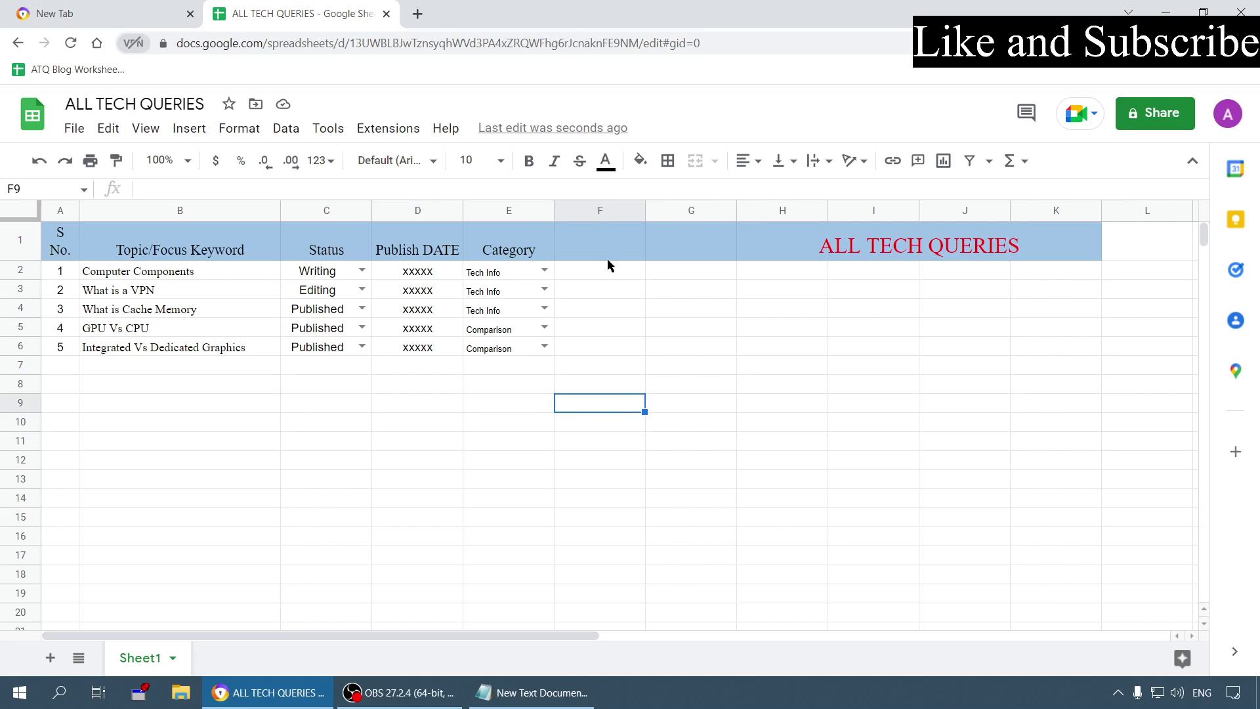
click(516, 276)
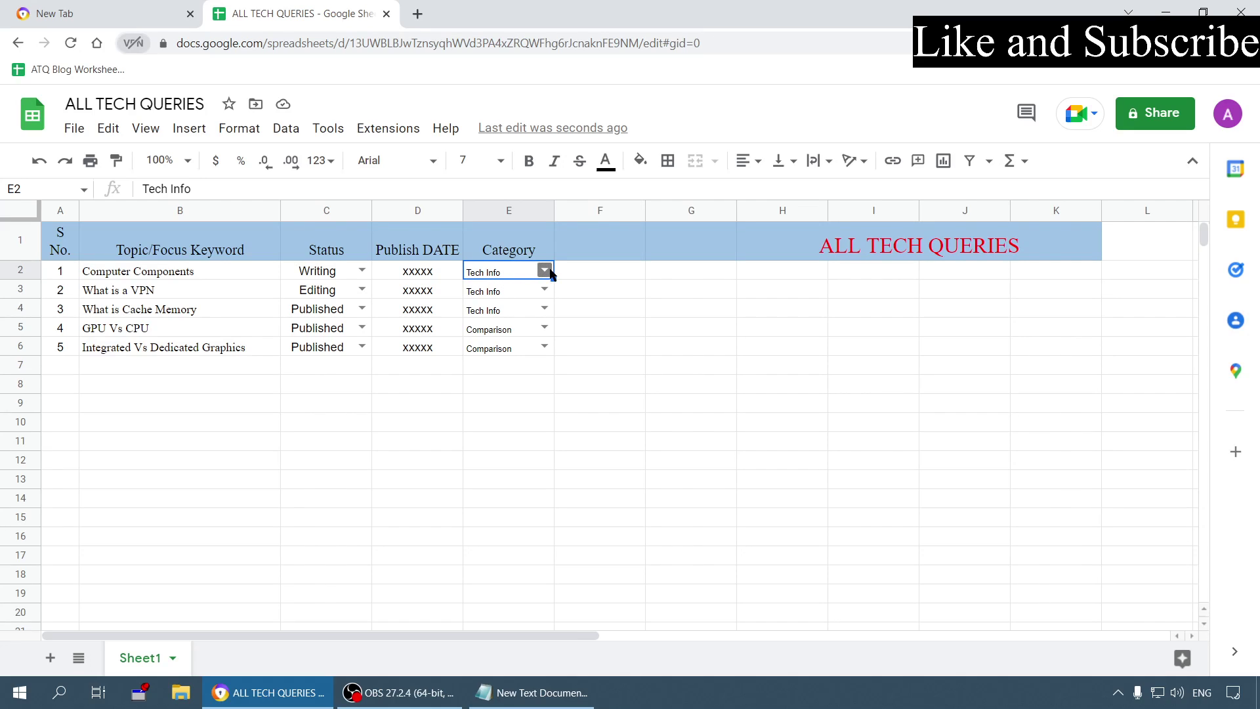
click(548, 270)
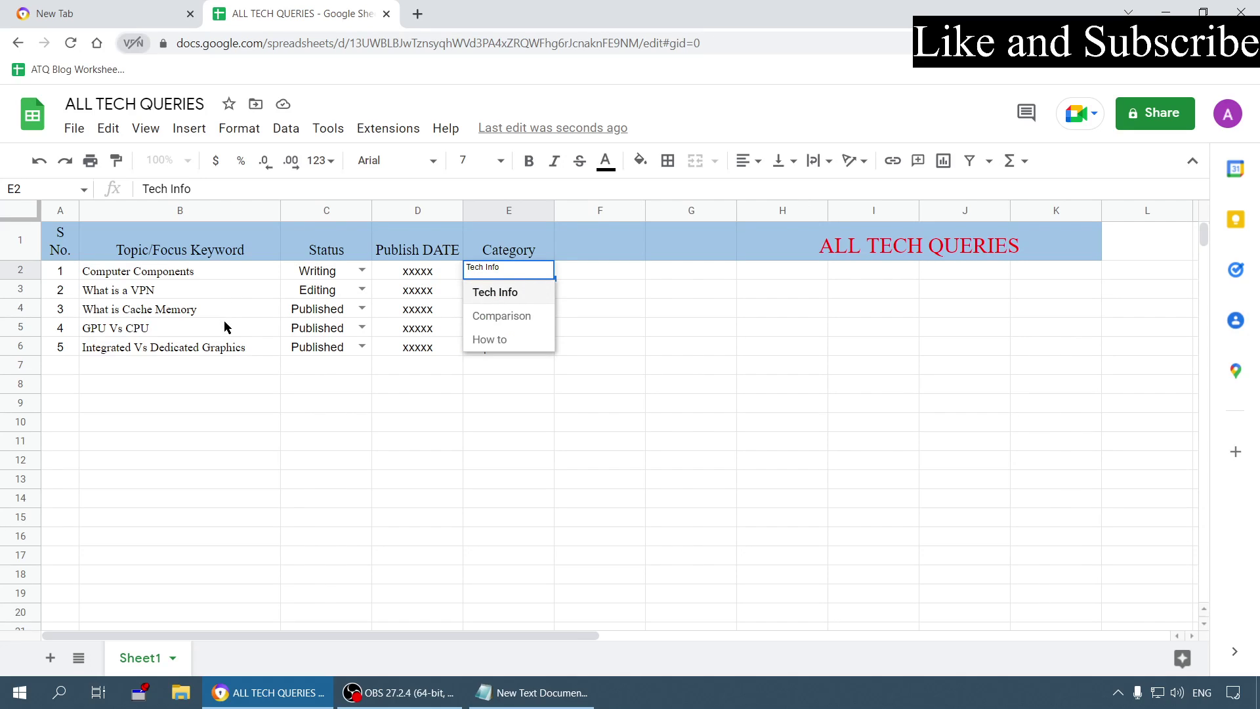
click(617, 281)
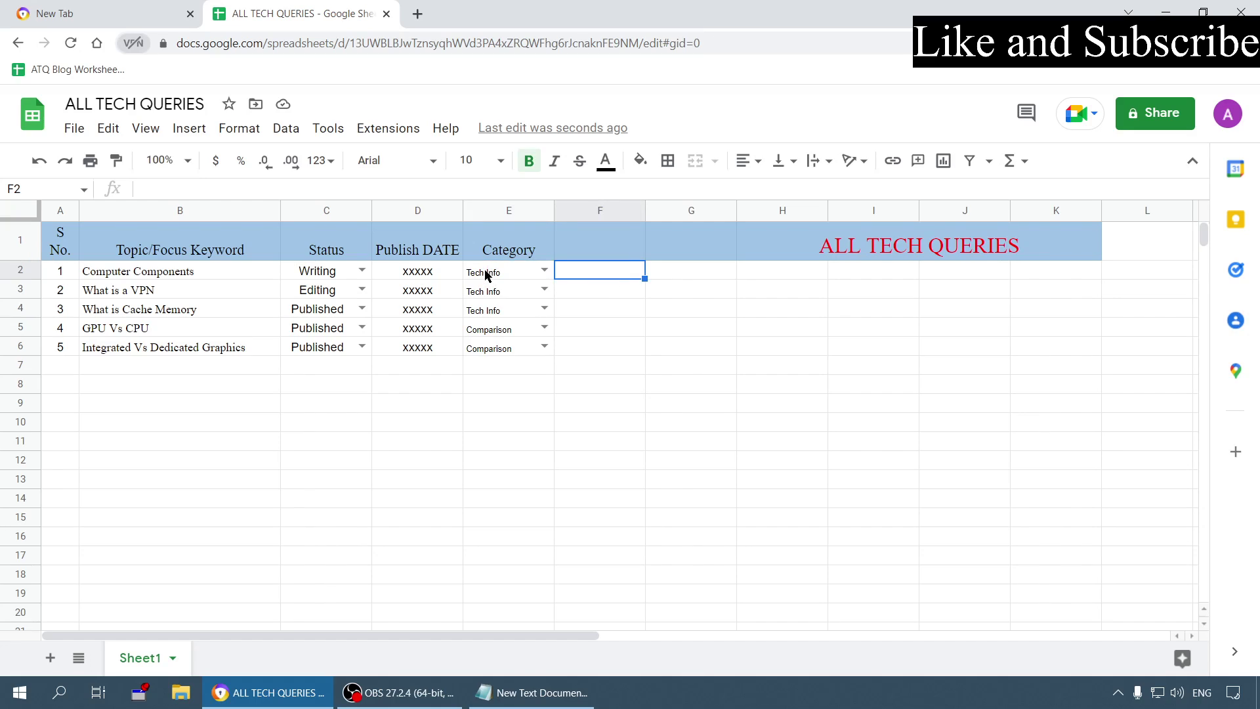
click(538, 310)
click(649, 345)
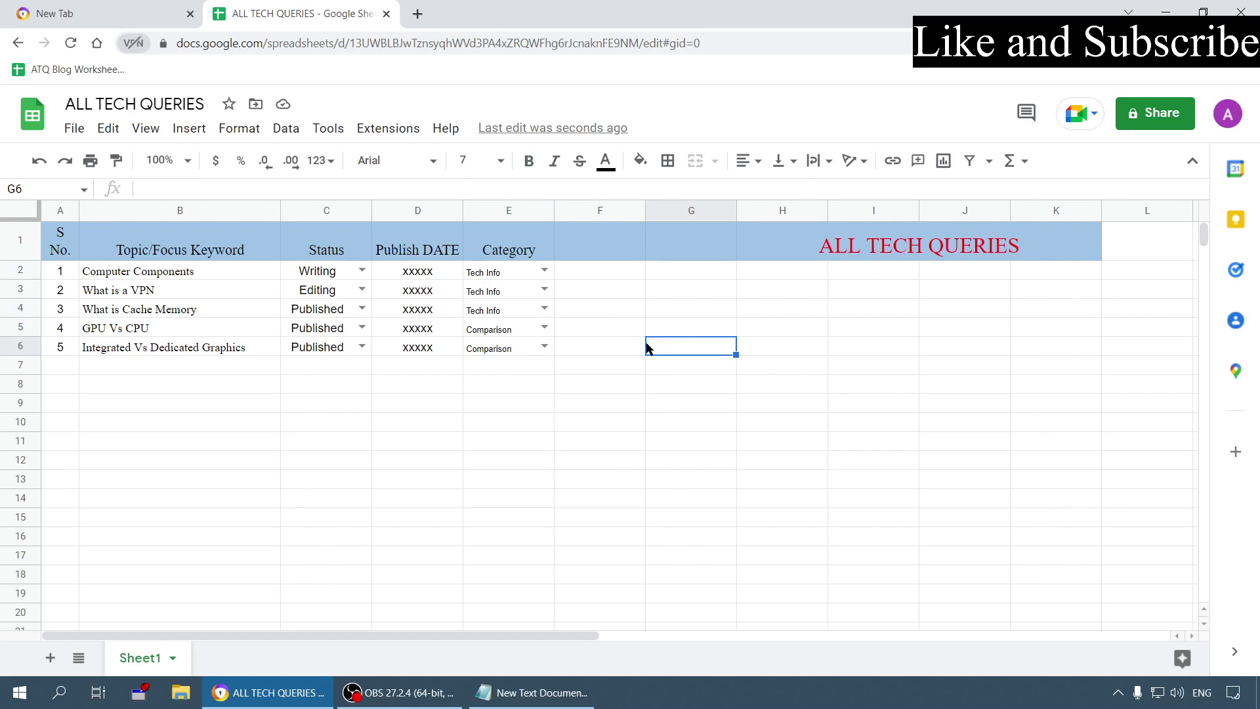
click(515, 334)
click(545, 328)
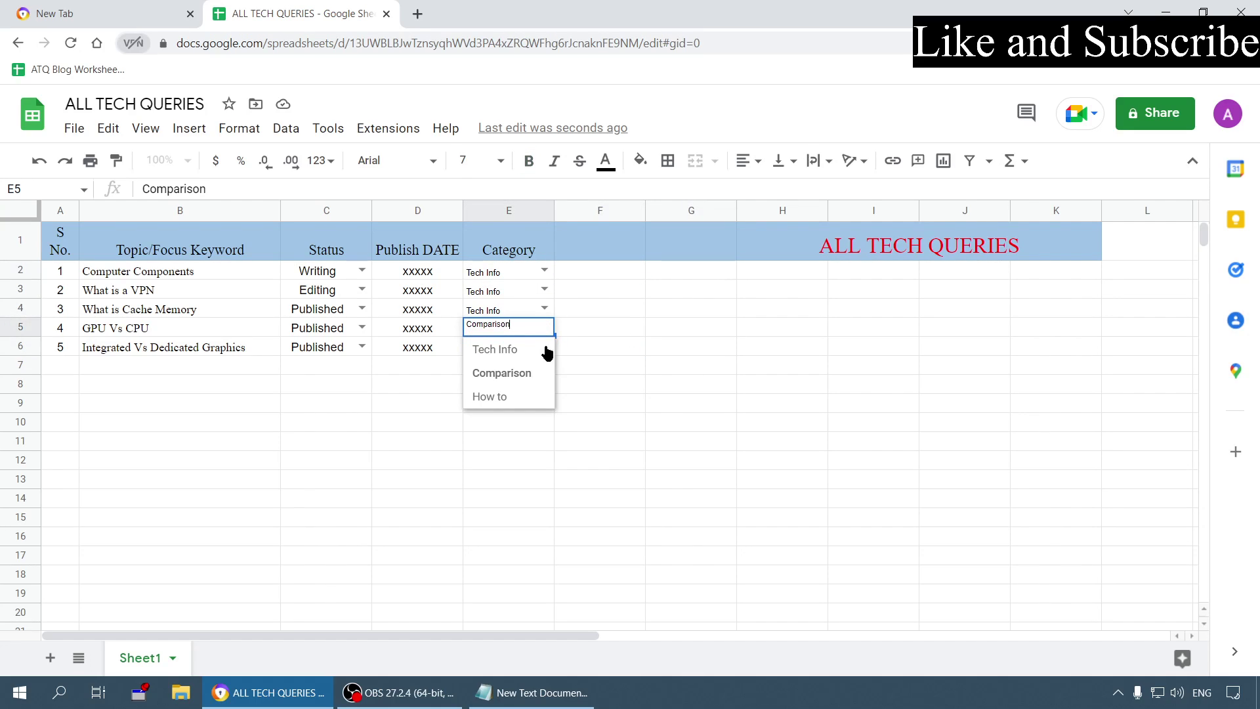
click(520, 385)
click(594, 444)
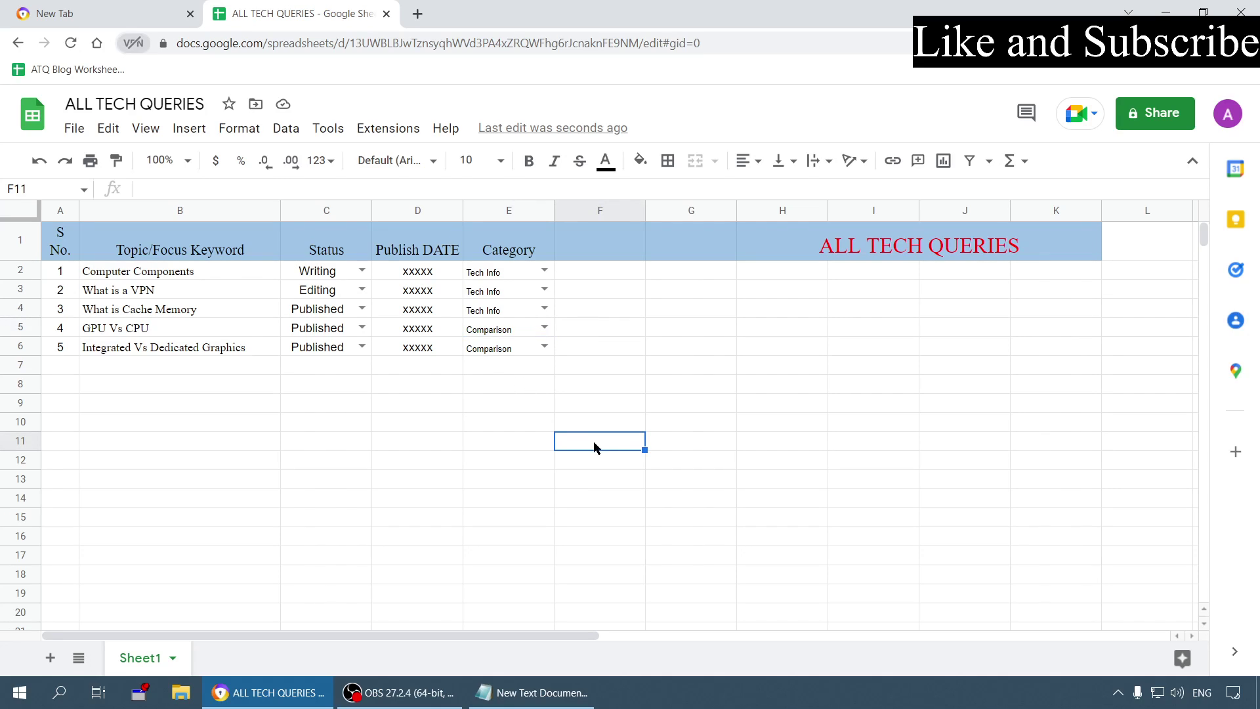
click(634, 468)
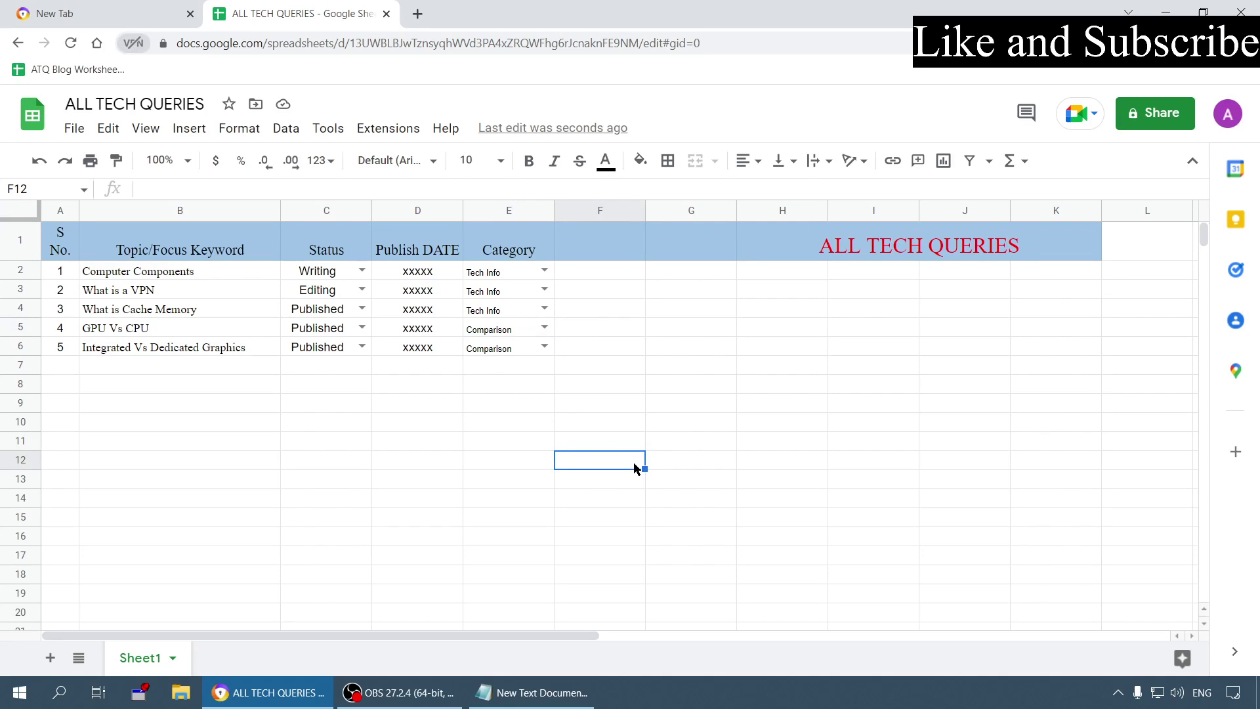
click(499, 348)
click(509, 445)
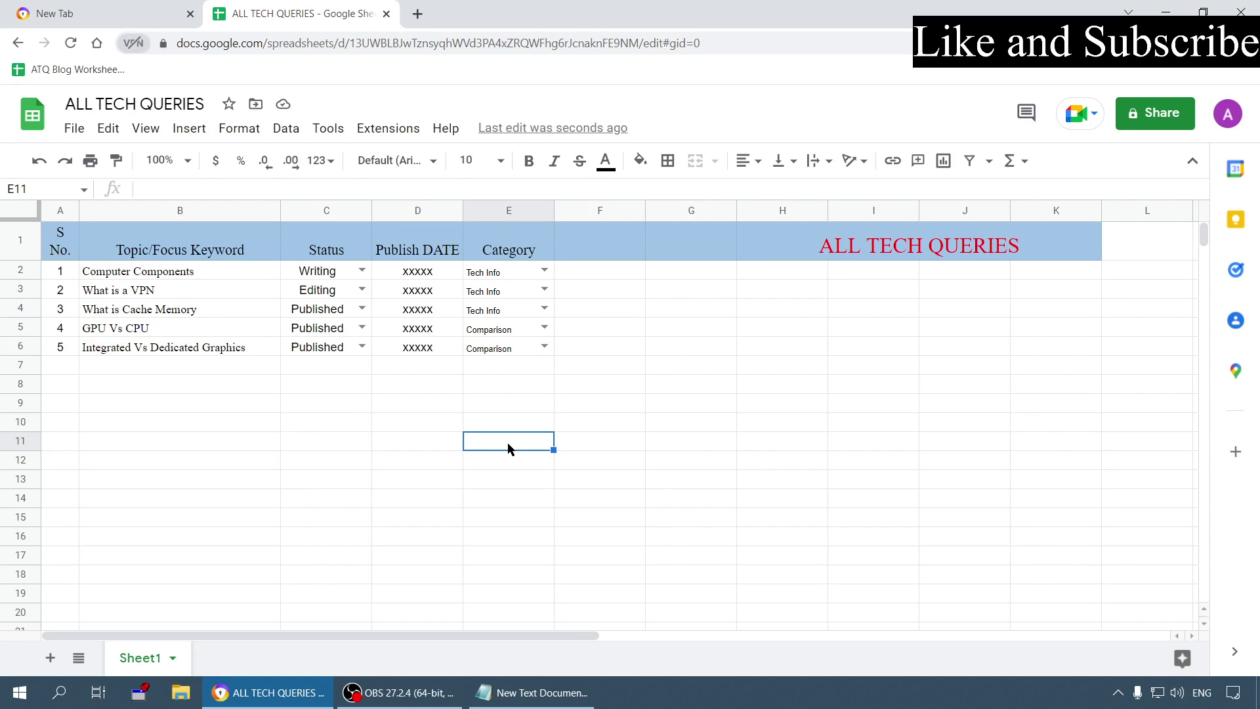
click(542, 388)
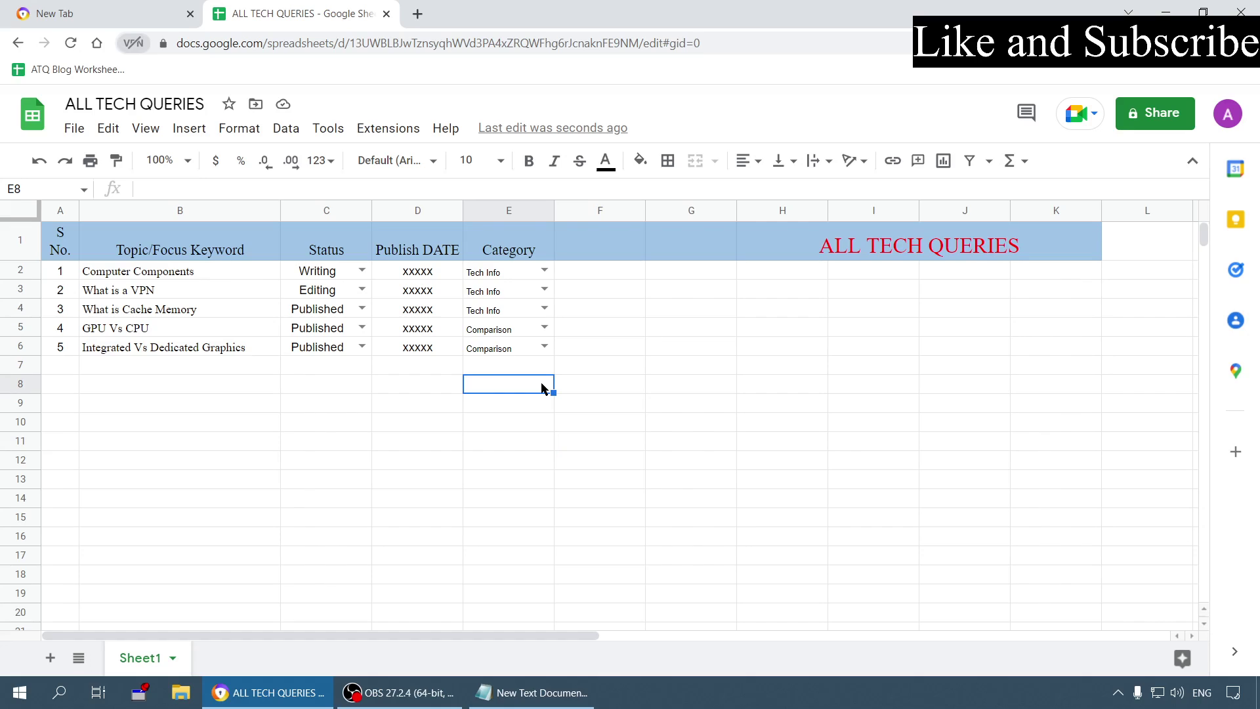
click(524, 440)
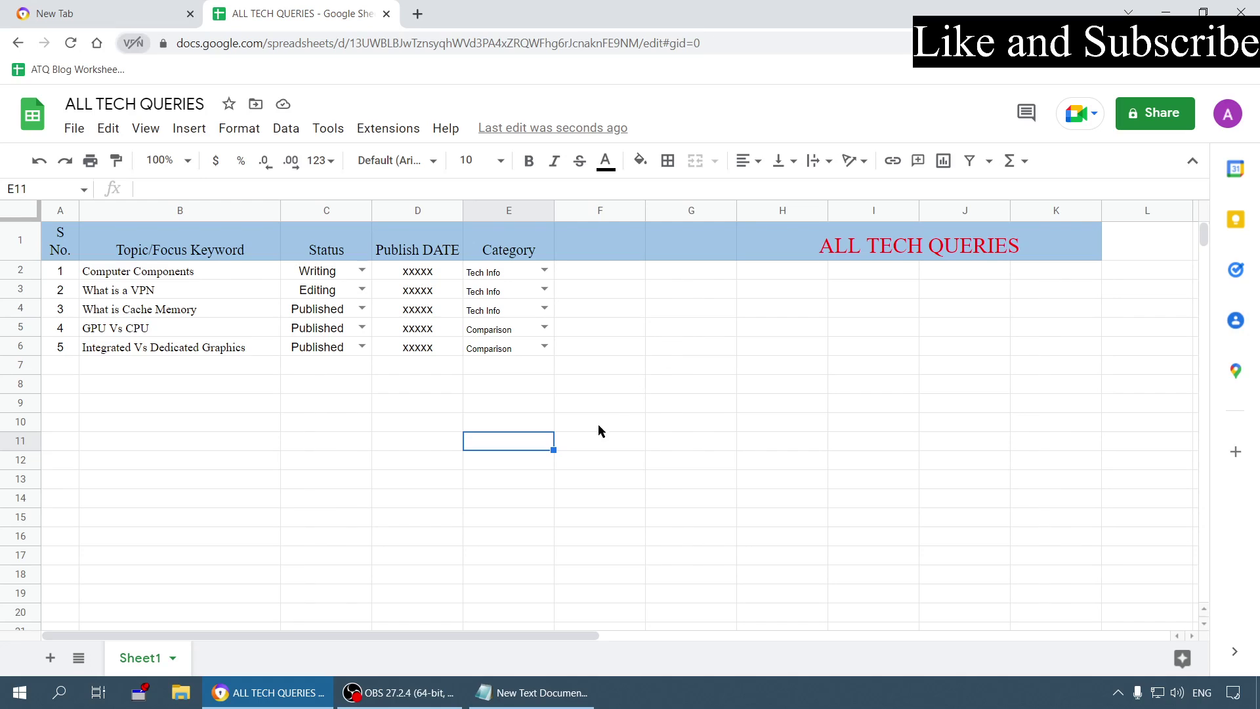
Select cell G2, look over its cell actions, then bring up the Data menu
click(678, 267)
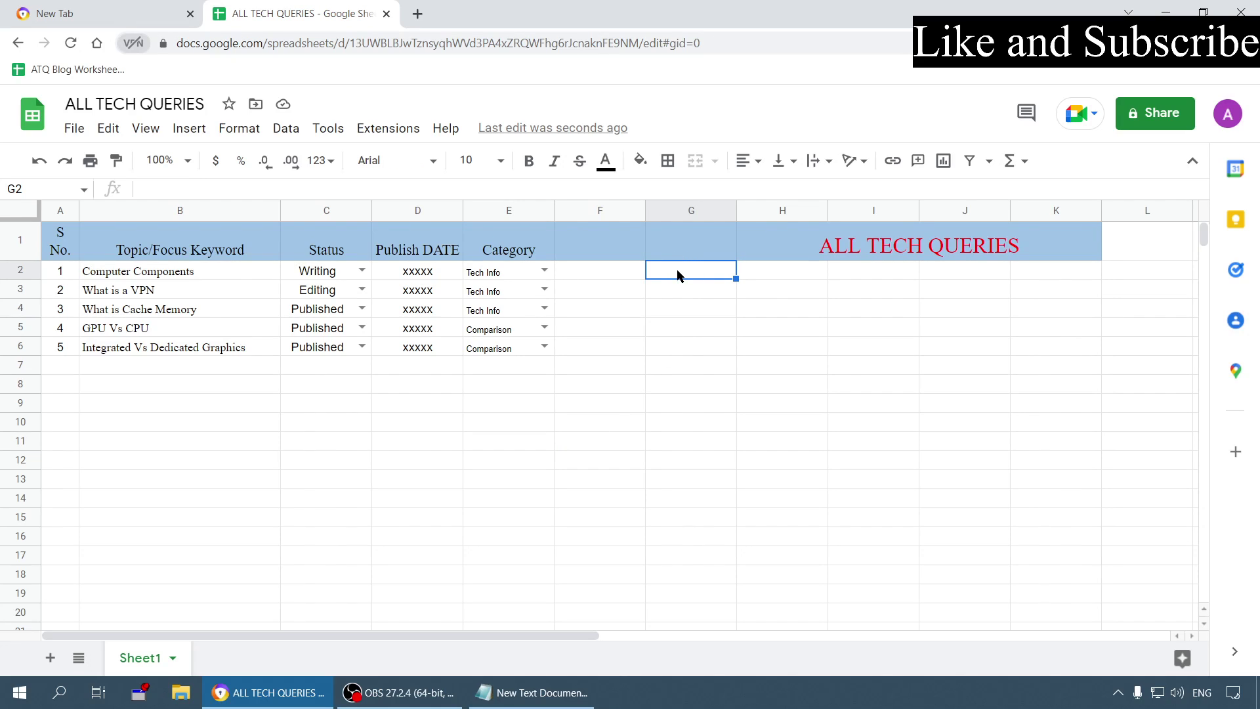
right_click(679, 274)
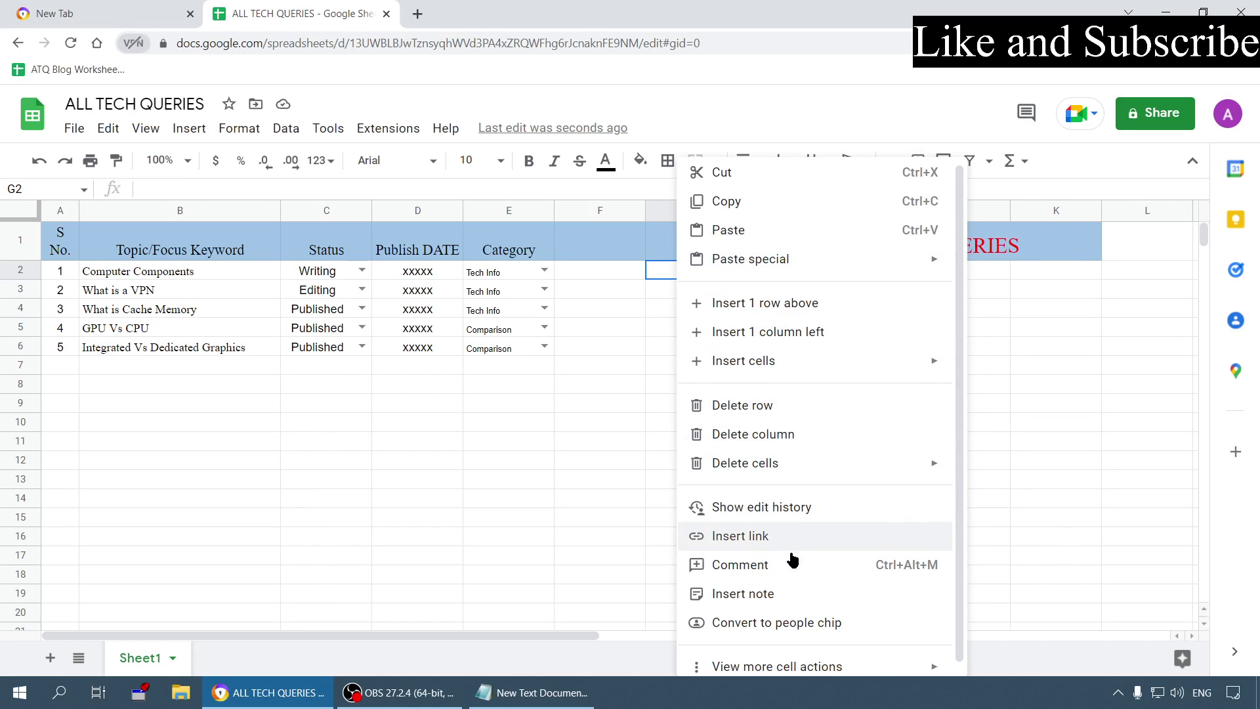
mouse_move(818, 659)
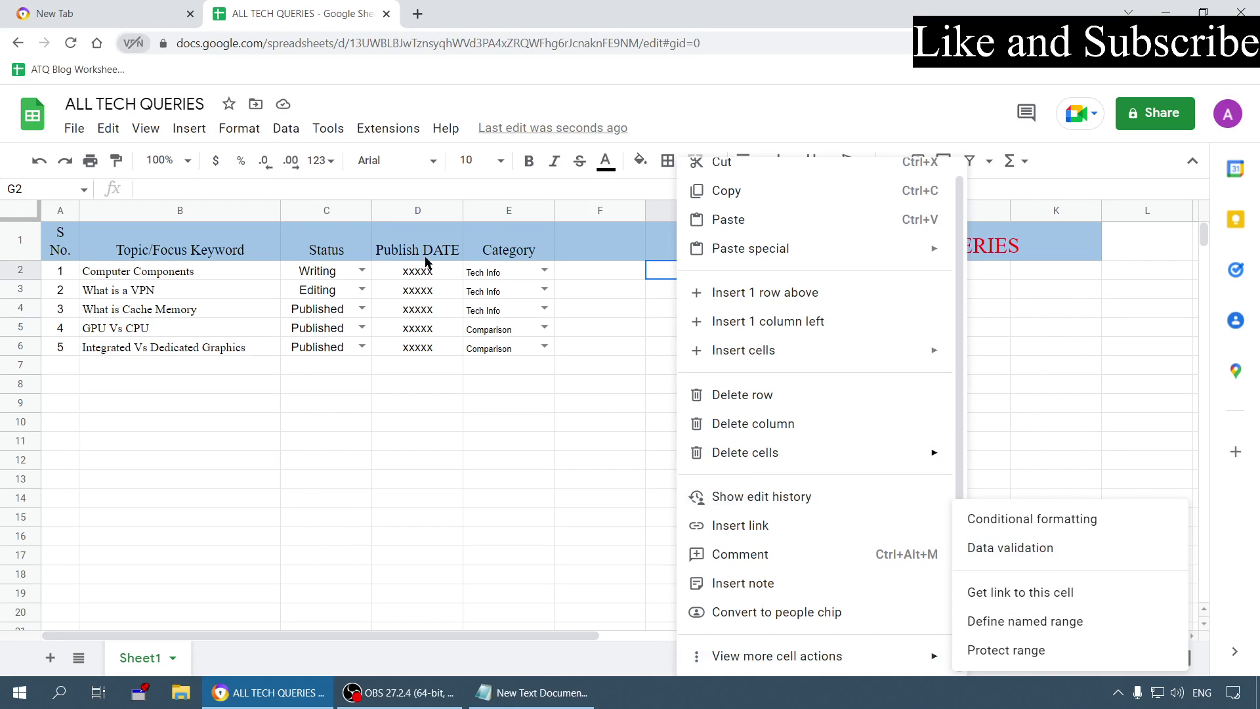
click(663, 276)
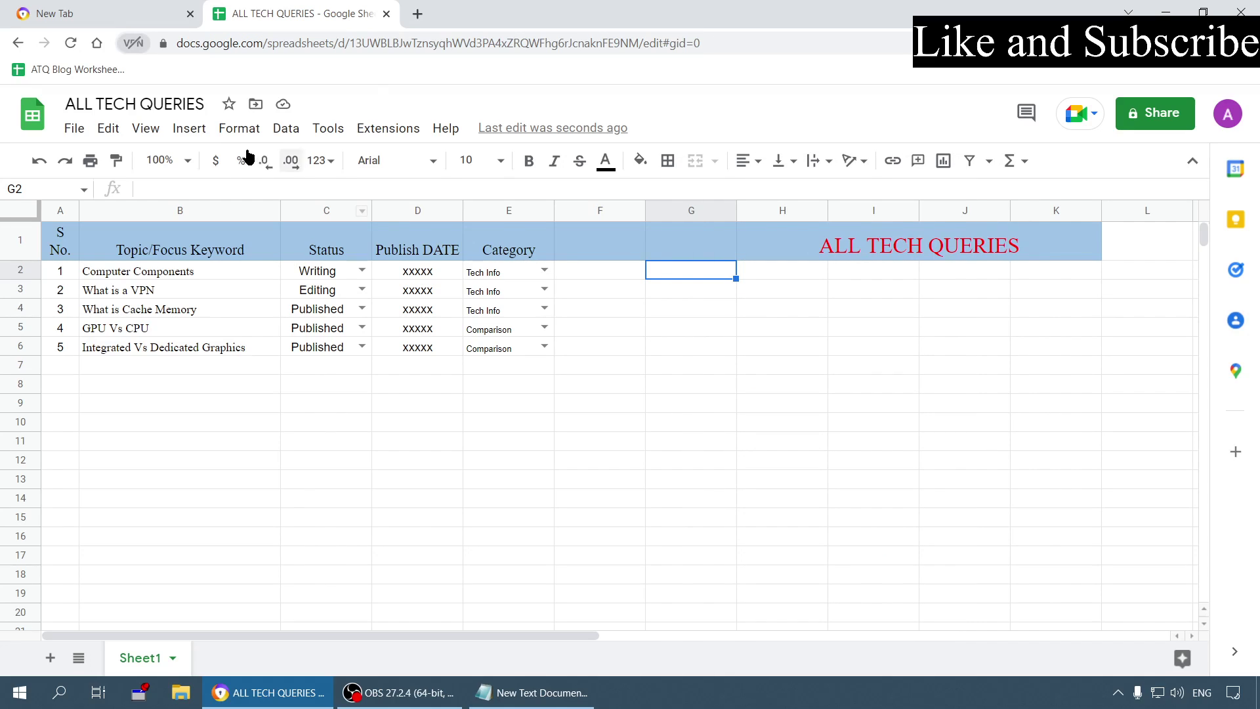
click(286, 129)
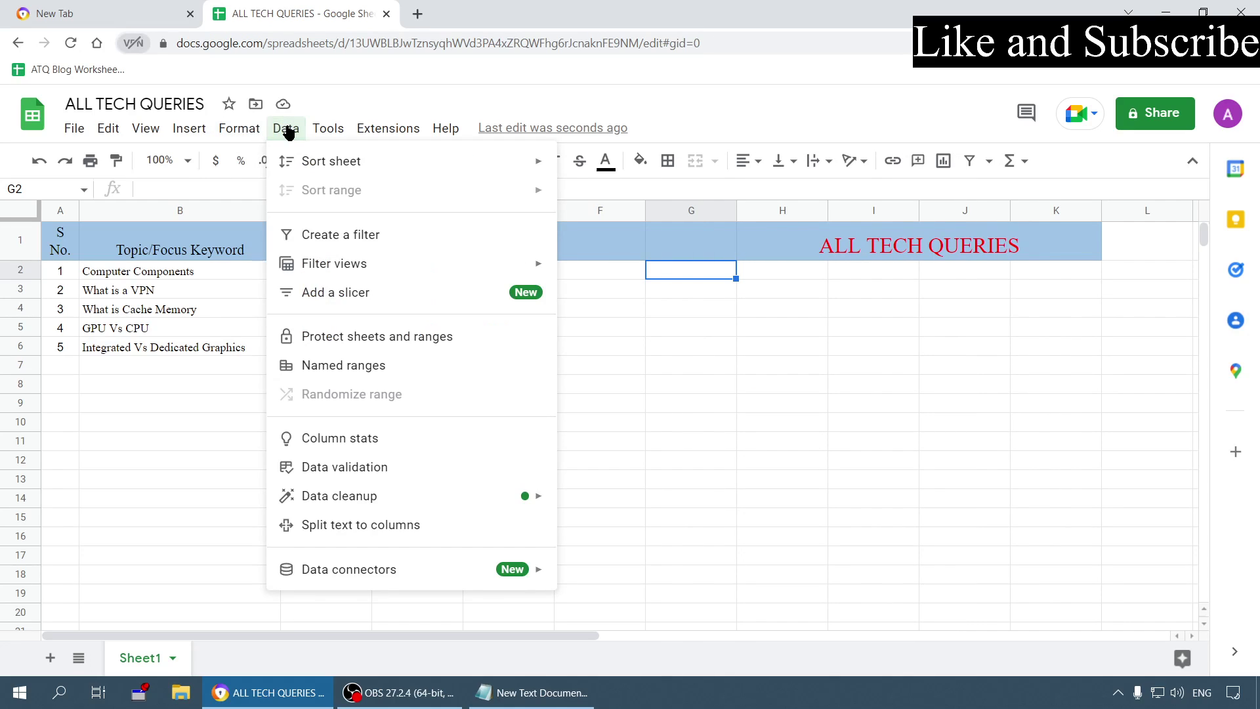
Open Data validation for G2 and set the criteria to List of items
click(360, 471)
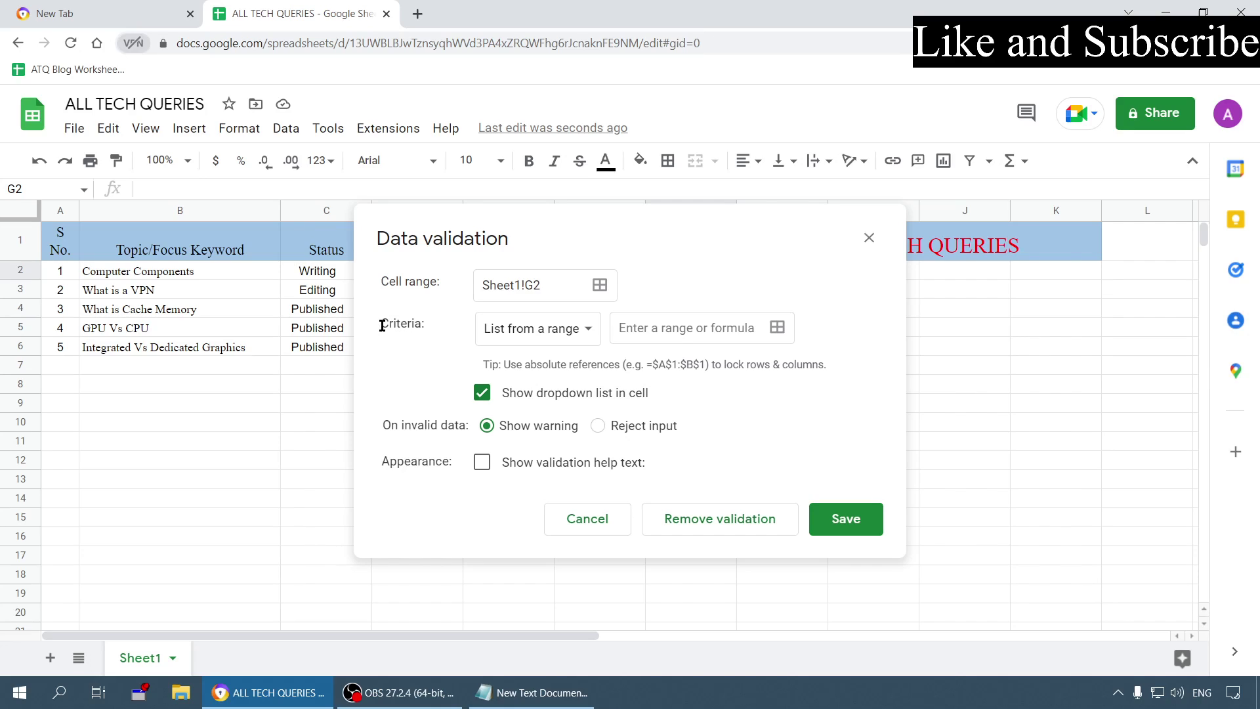
click(592, 328)
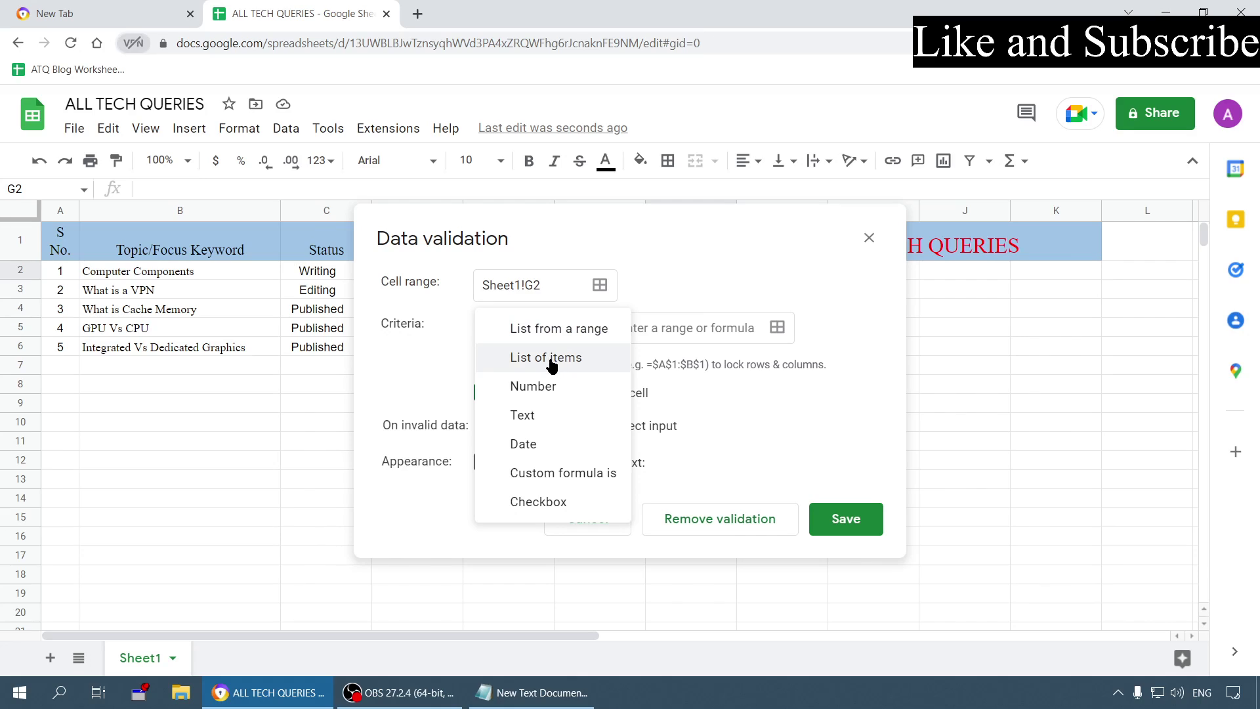
click(609, 360)
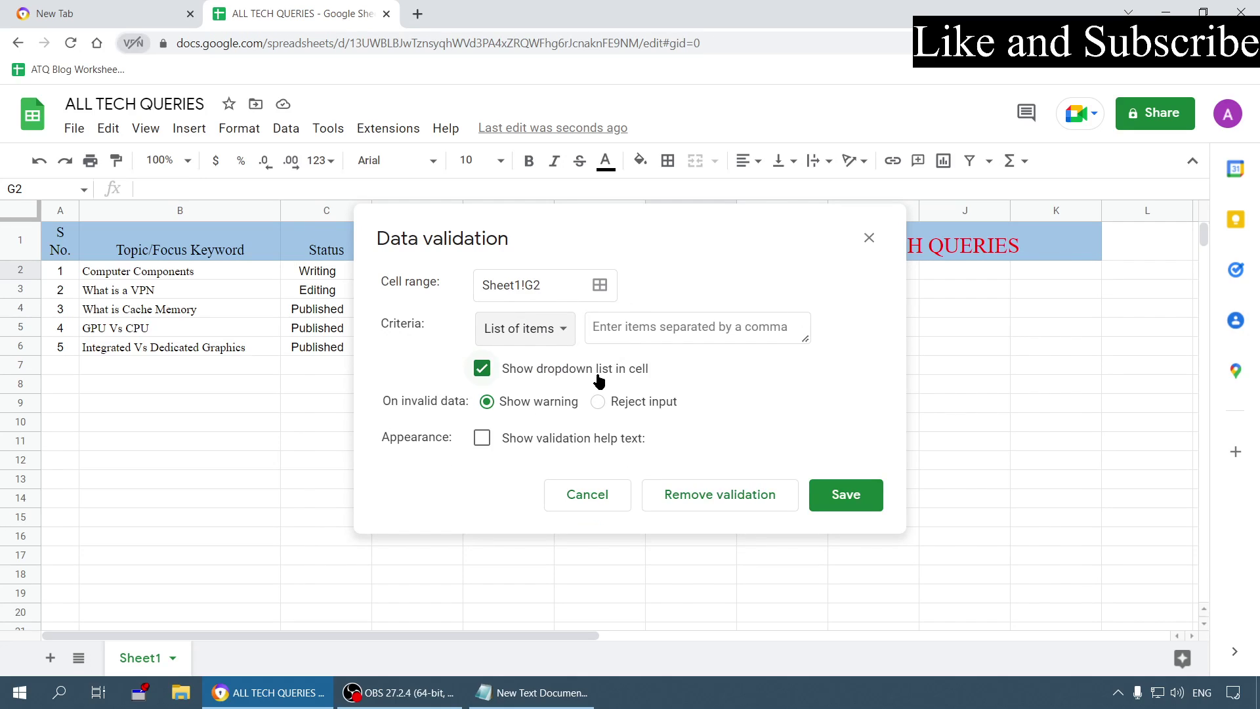
Enter apple, mango, grapes, watermelon, banana as the list items and resize the items box
click(633, 329)
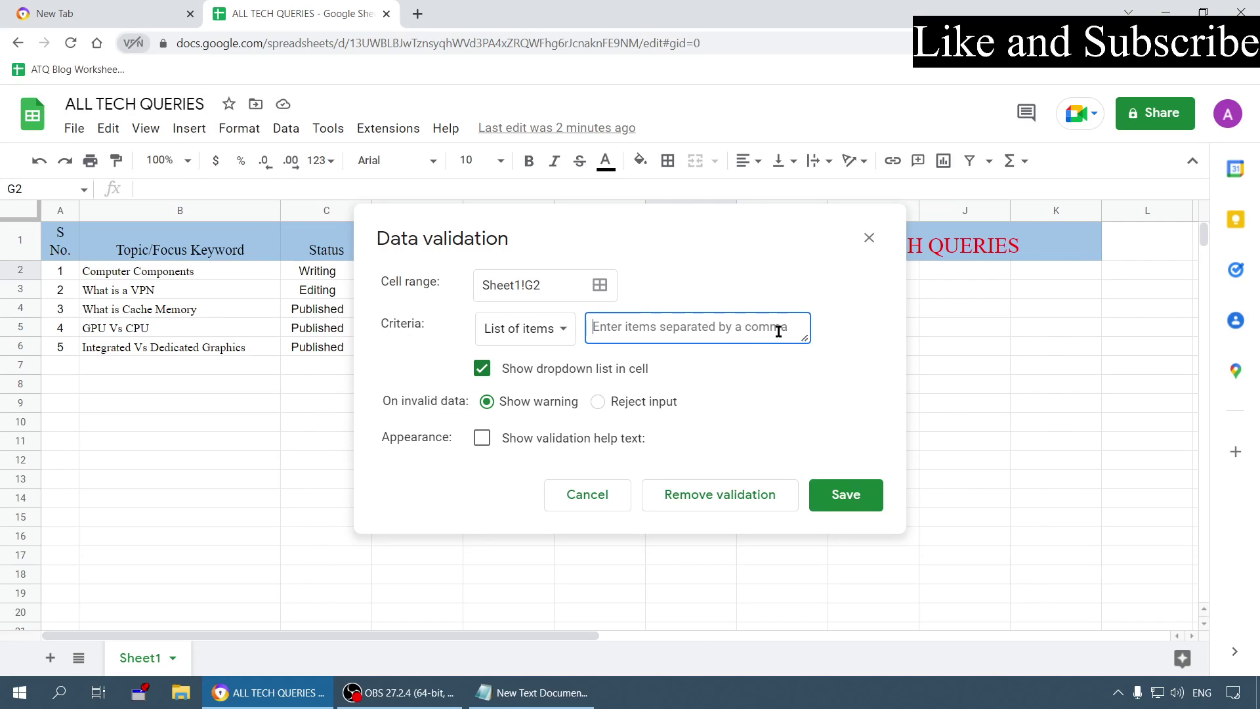
text(apple)
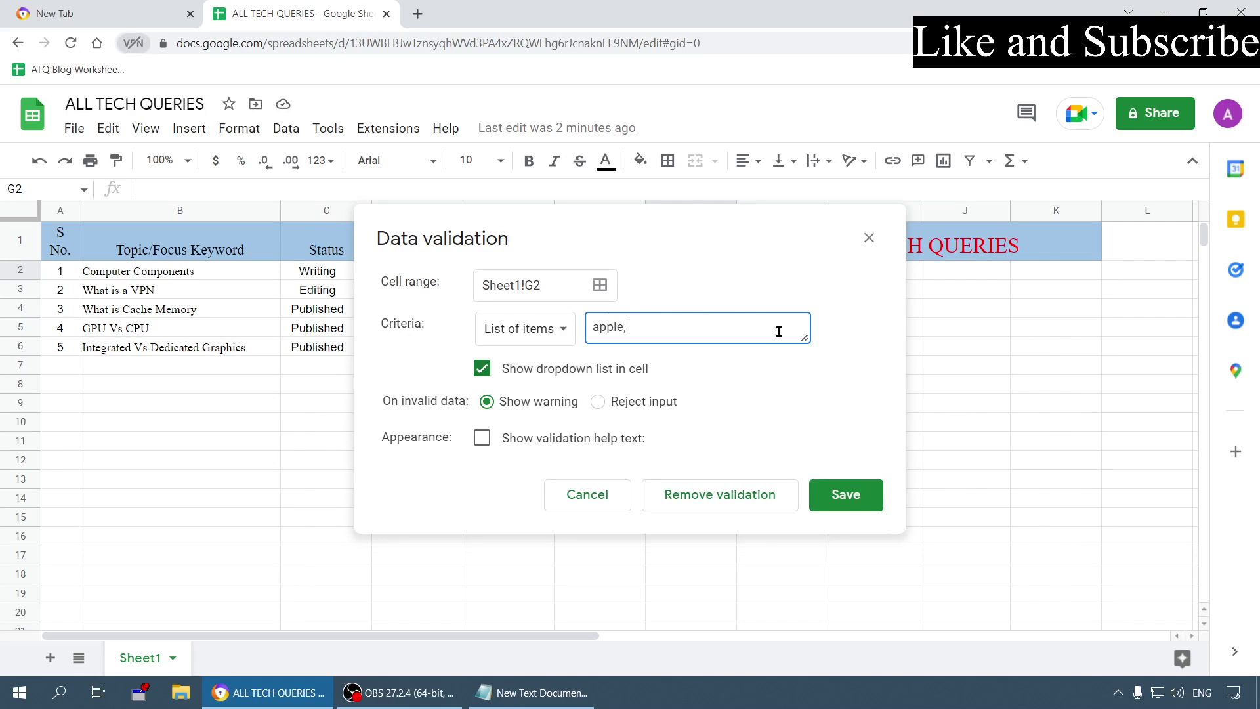
text(, mango, grapes, watermelon)
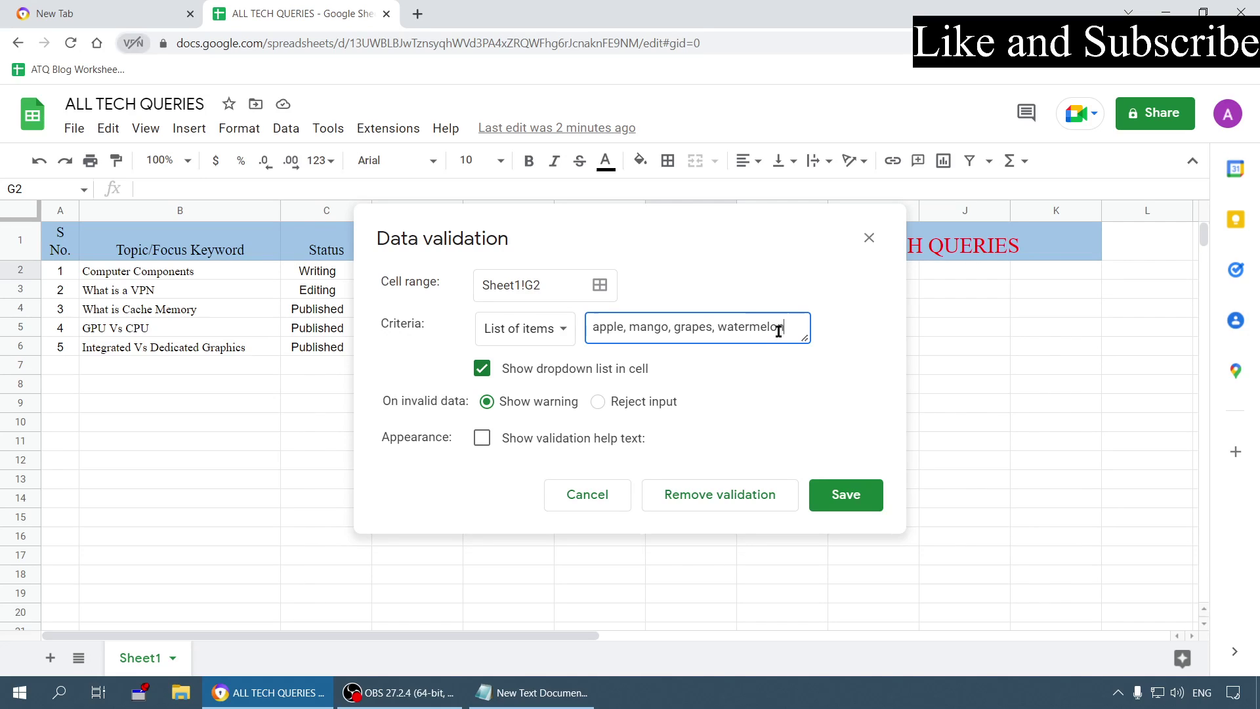
text(,)
text(banana)
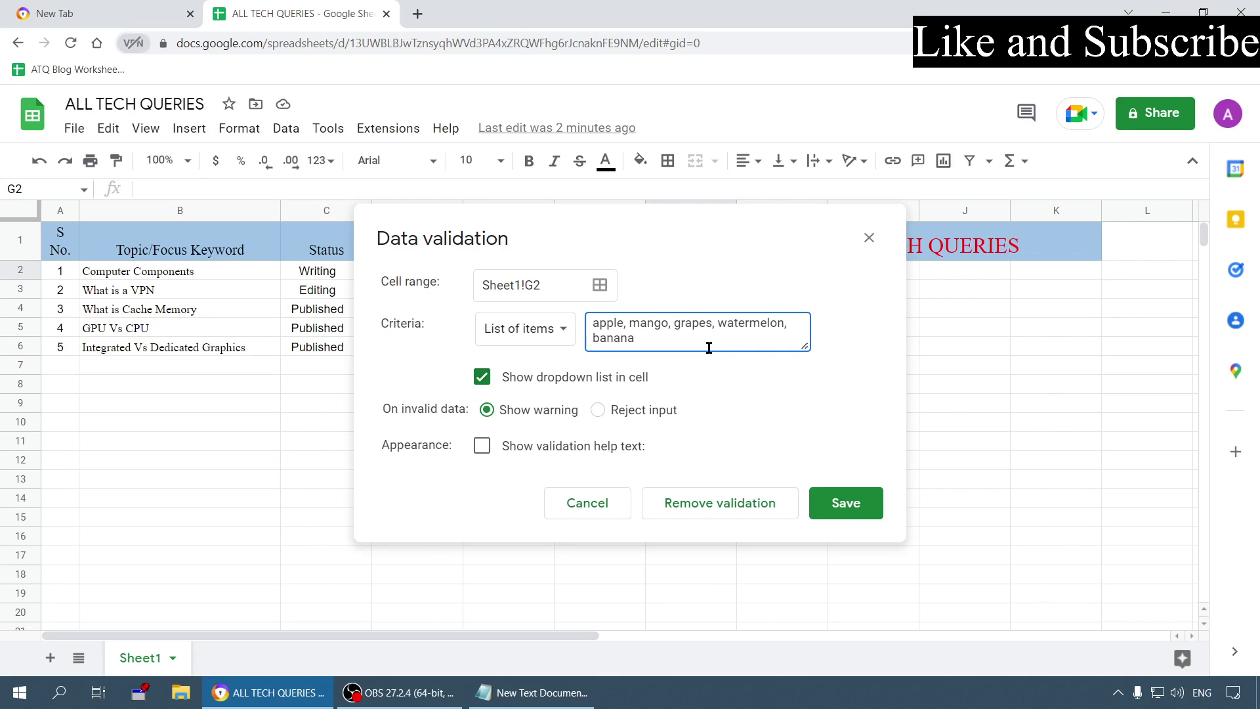
click(629, 322)
click(428, 368)
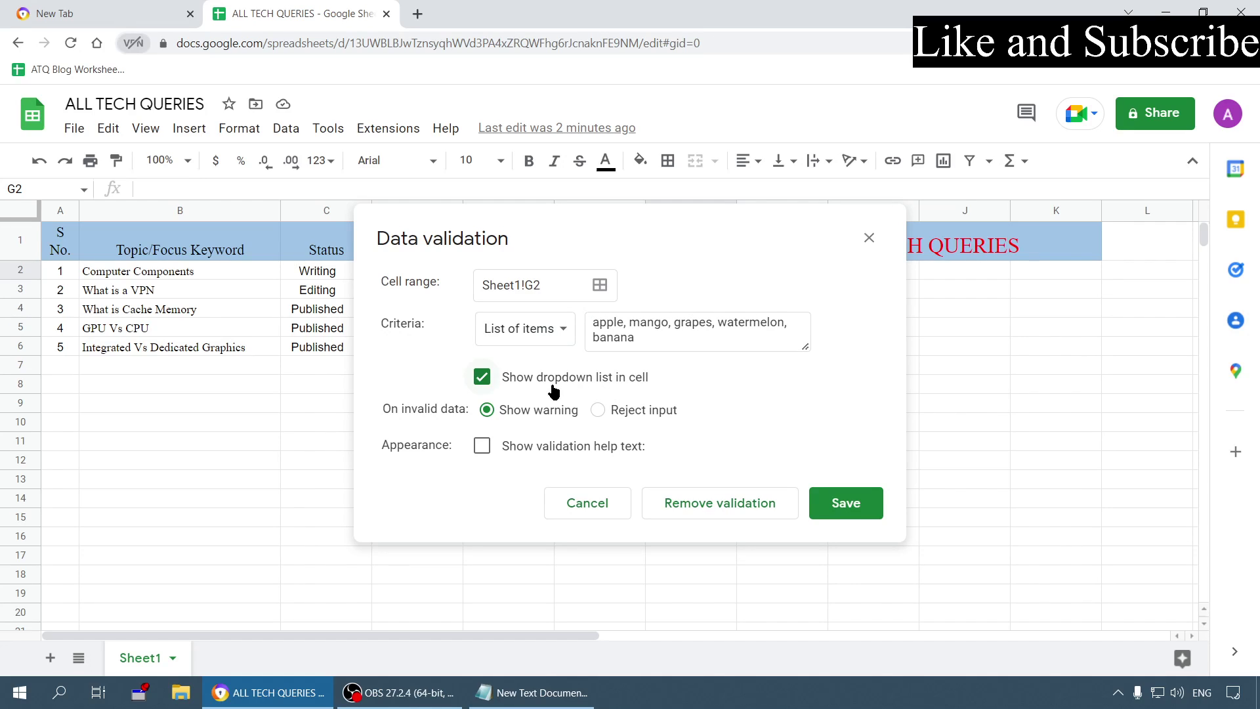
drag(808, 349, 807, 386)
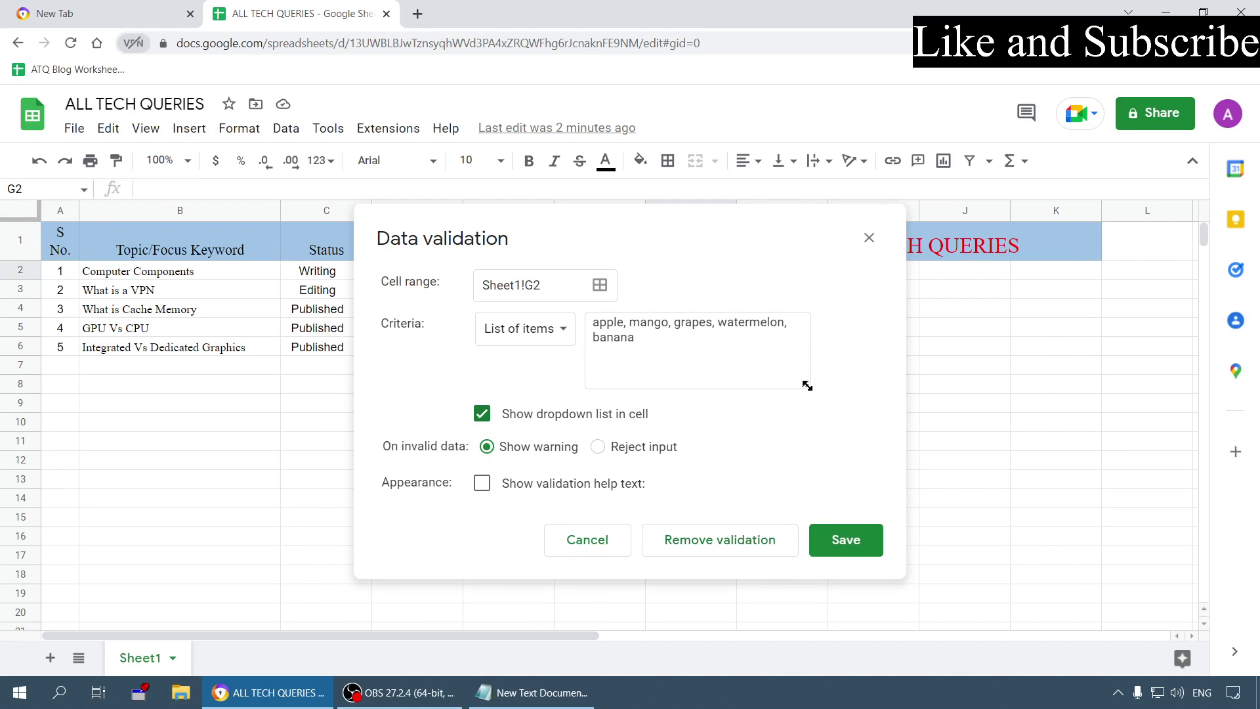
click(755, 345)
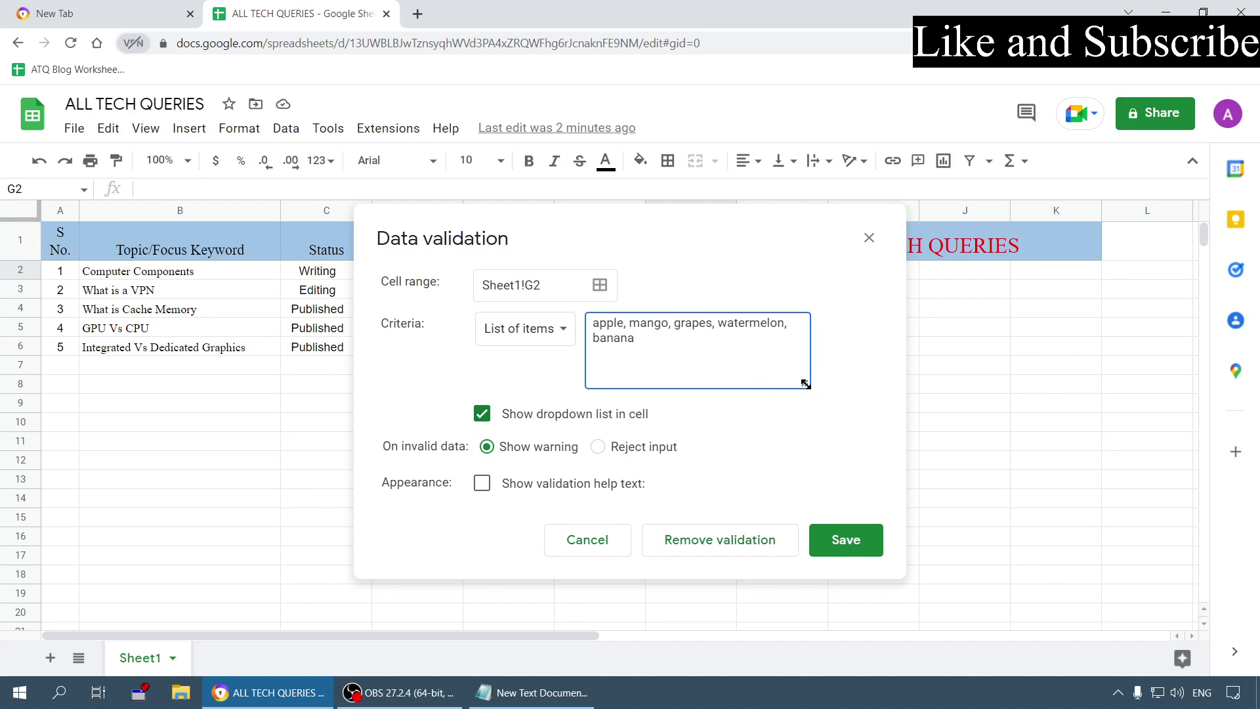
drag(806, 387, 807, 346)
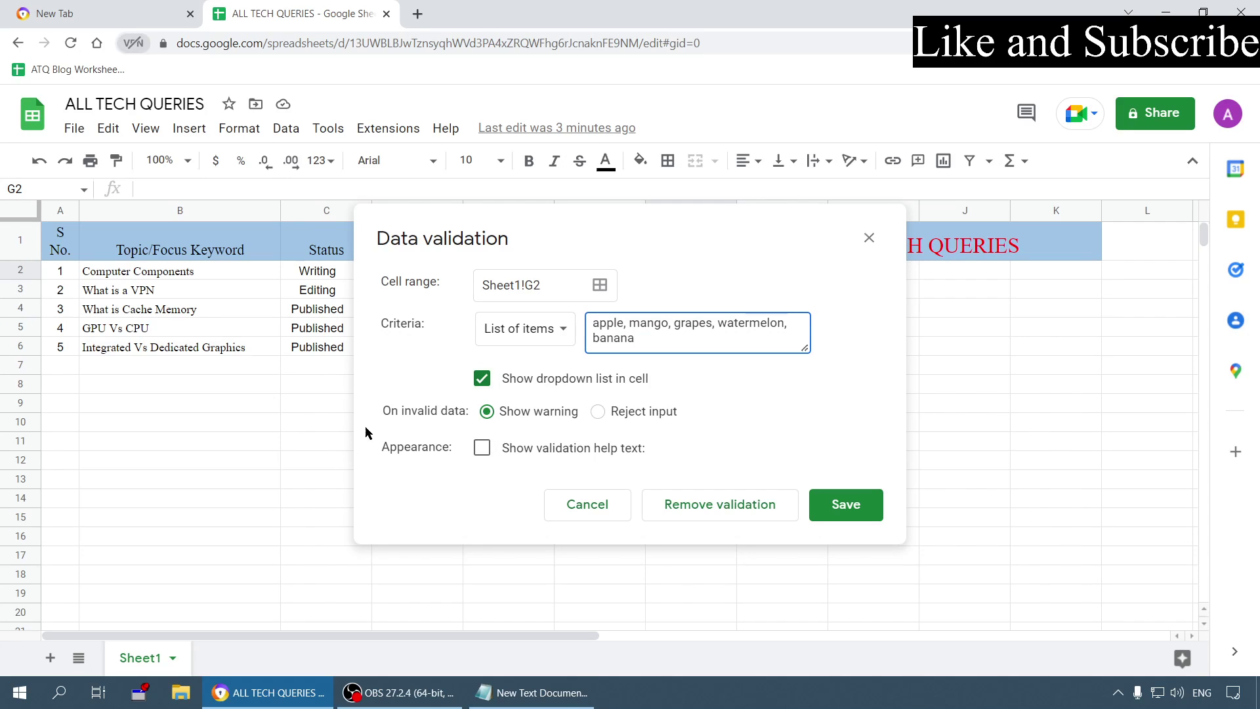
Save the fruit validation rule and check that G2's dropdown lists the fruits
click(846, 505)
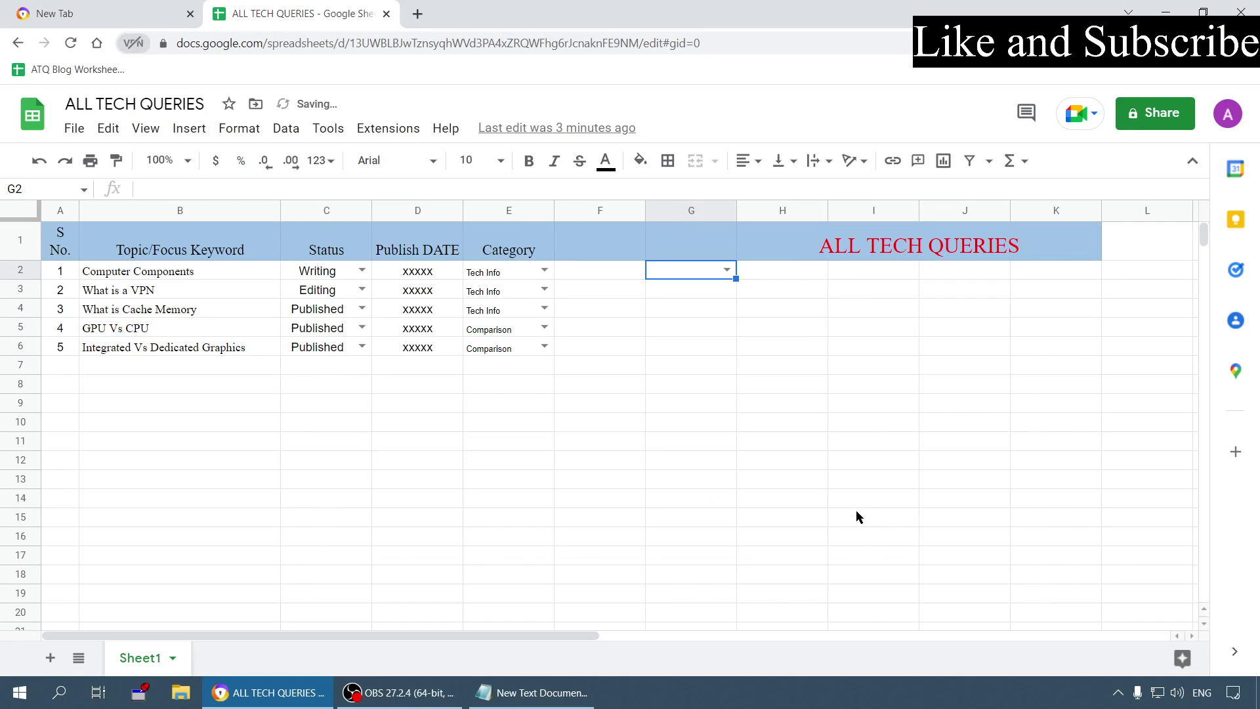
click(726, 272)
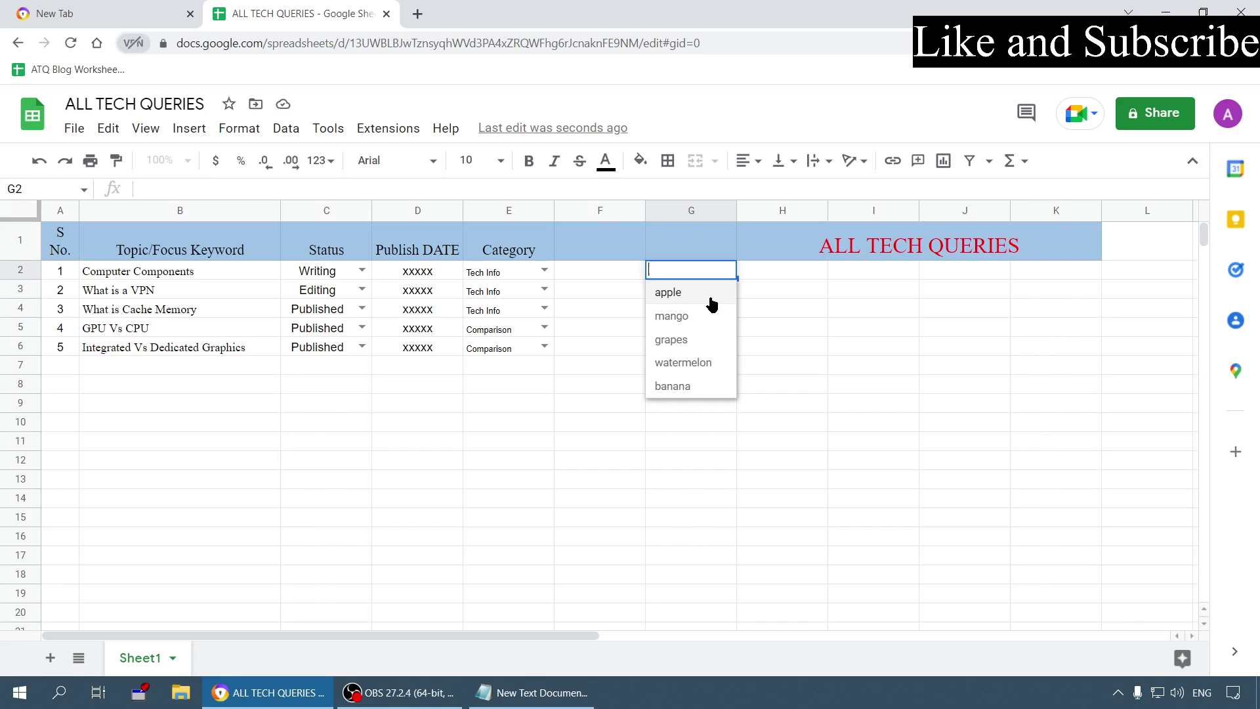
click(819, 328)
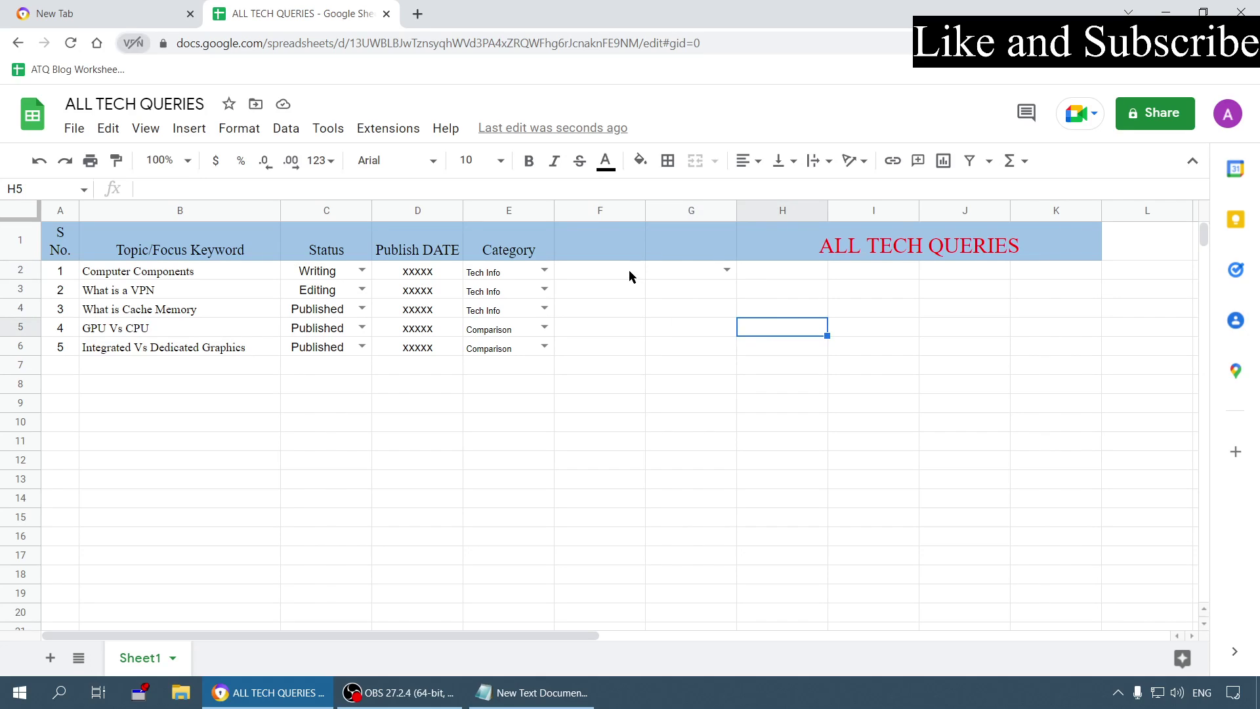
click(700, 273)
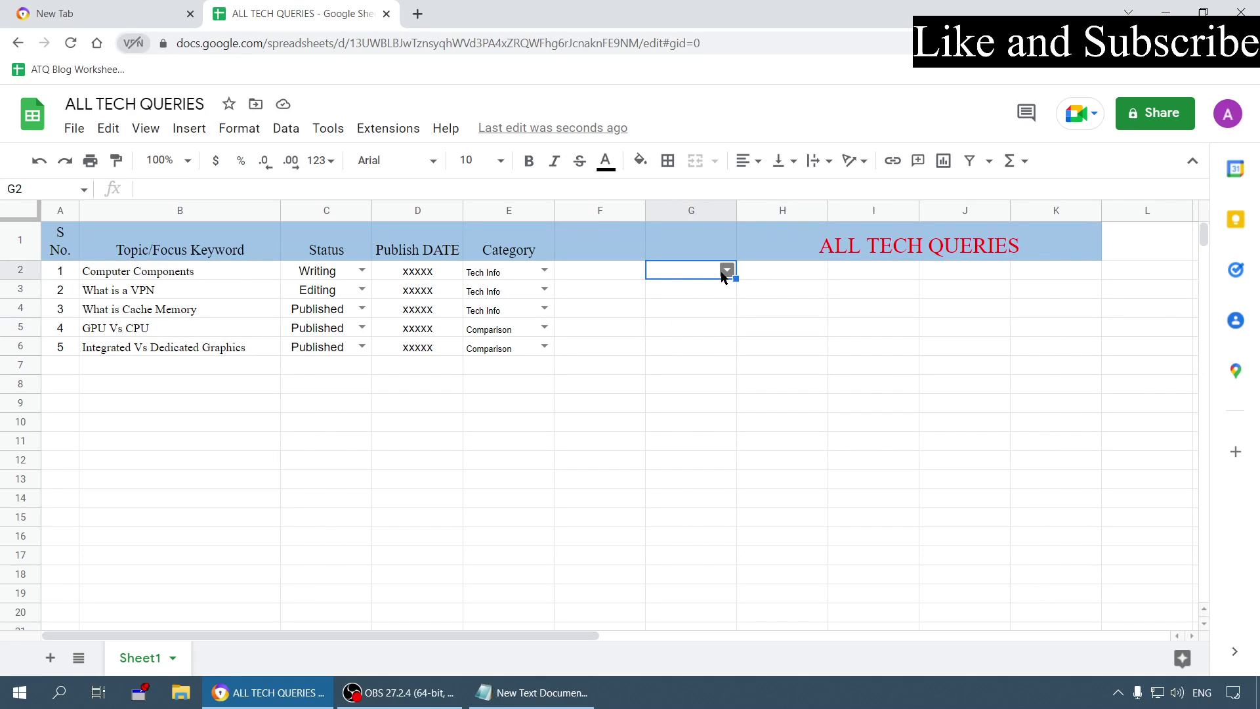
click(727, 270)
click(697, 593)
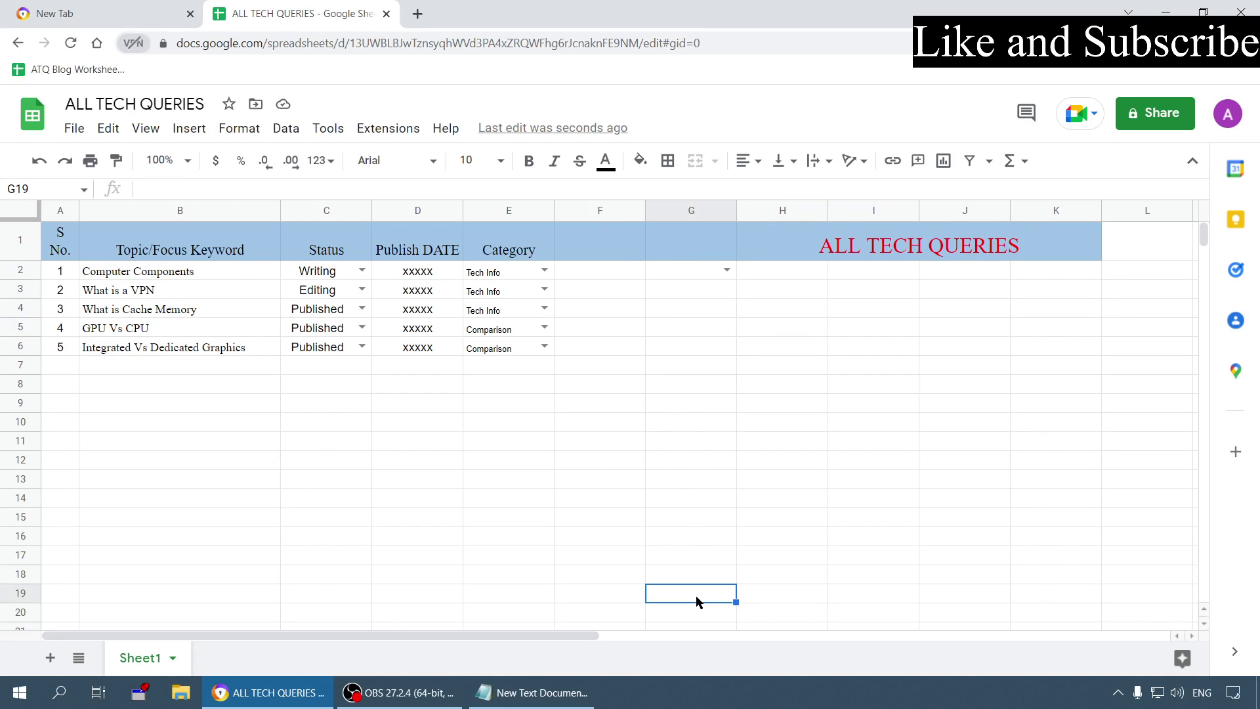
Copy G2's fruit dropdown into G3 and G4
click(702, 271)
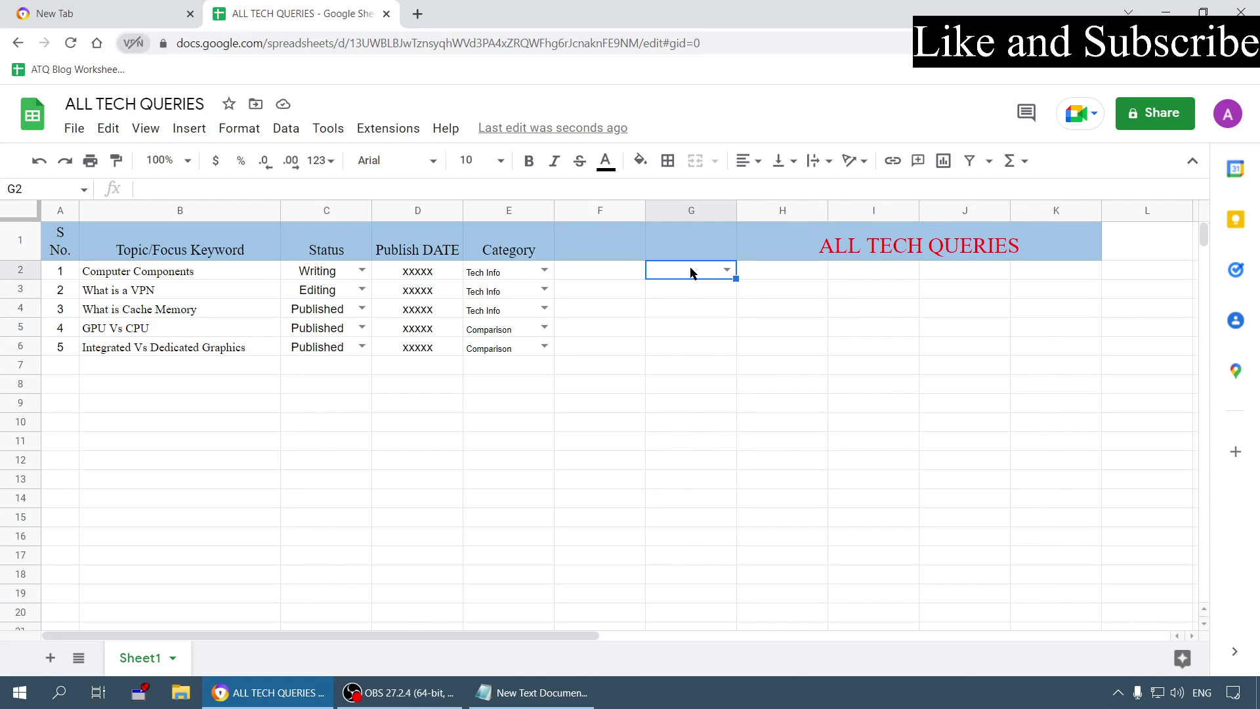
key(ctrl+c)
click(713, 292)
key(ctrl+v)
click(706, 314)
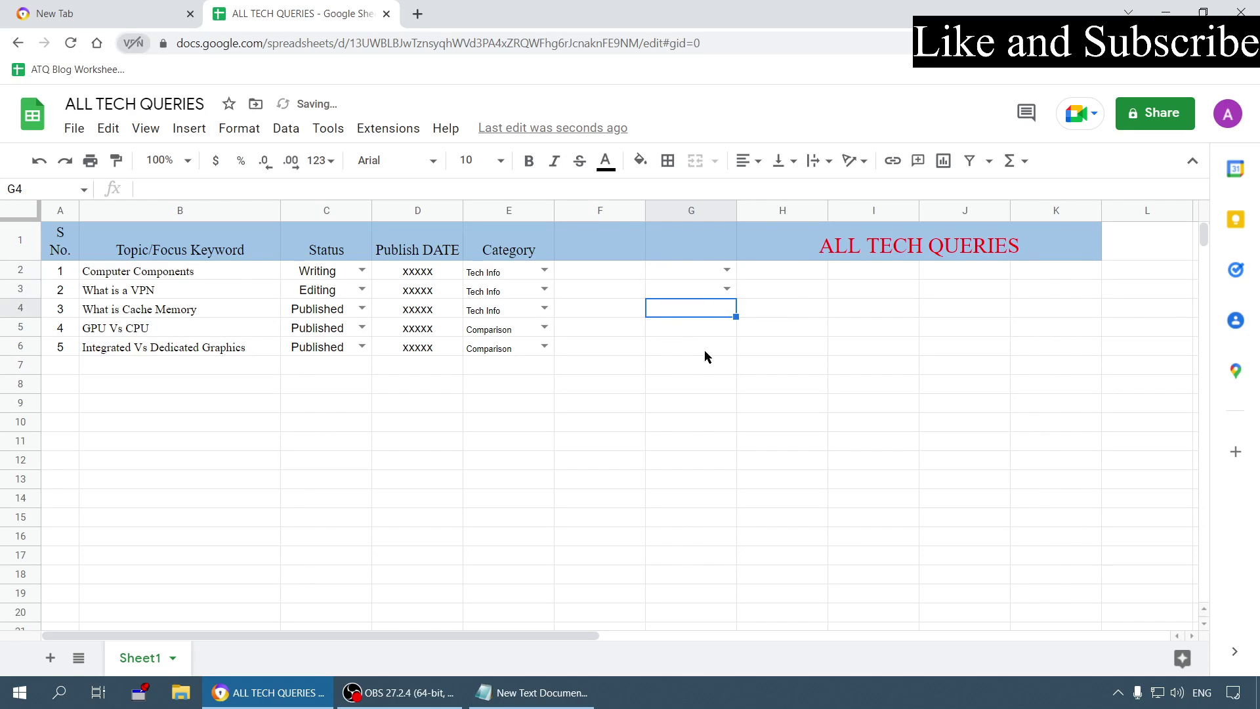
key(ctrl+v)
Fill G4's fruit dropdown down to G20 and spot-check the lists in G8 and G15
drag(736, 316, 735, 616)
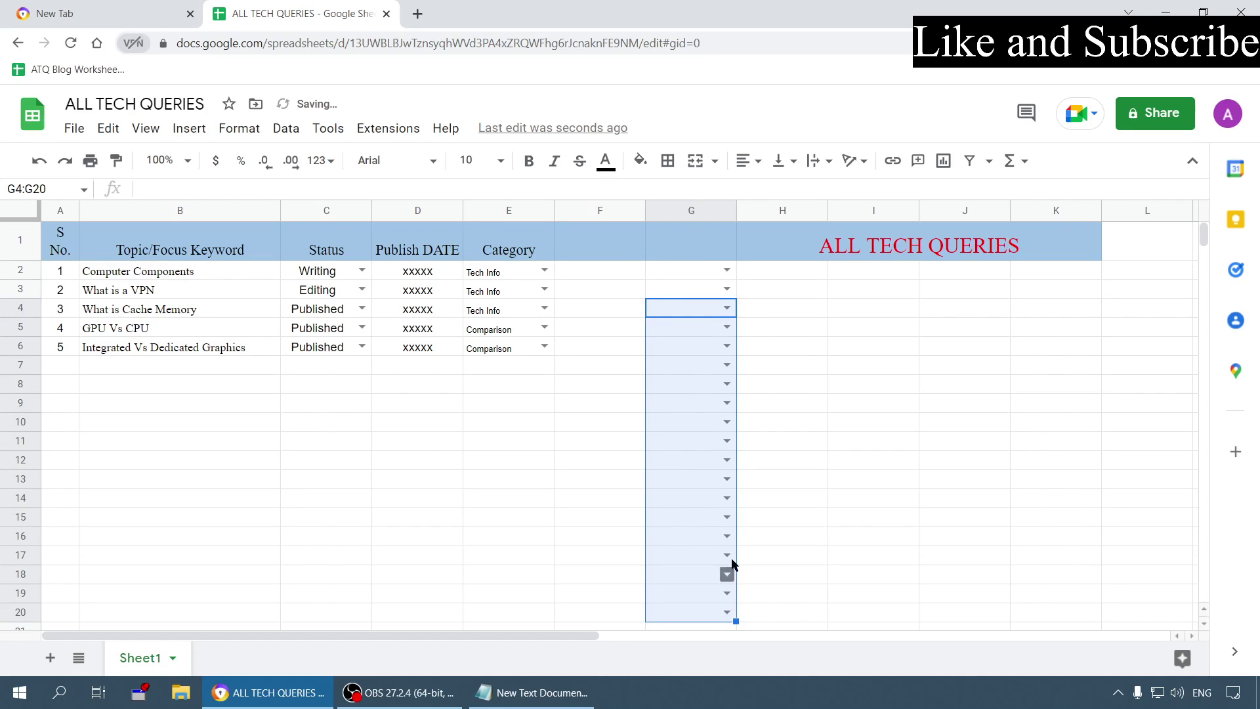
click(689, 267)
click(844, 296)
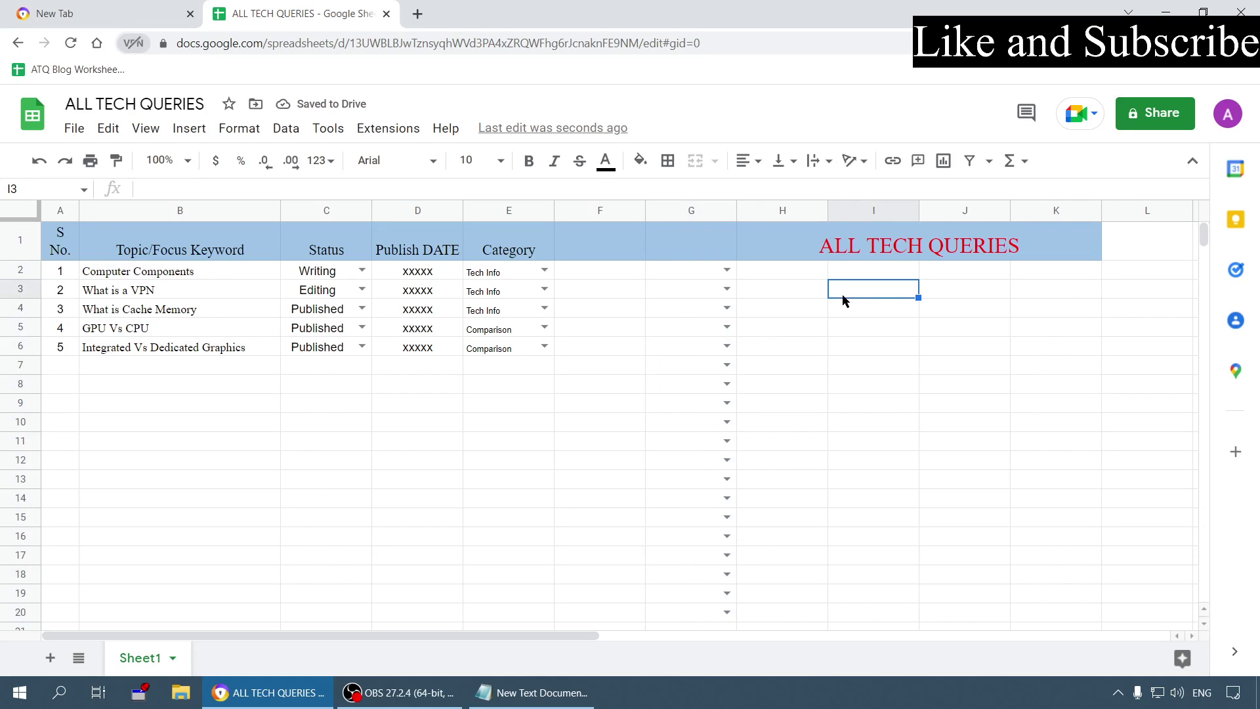
click(727, 382)
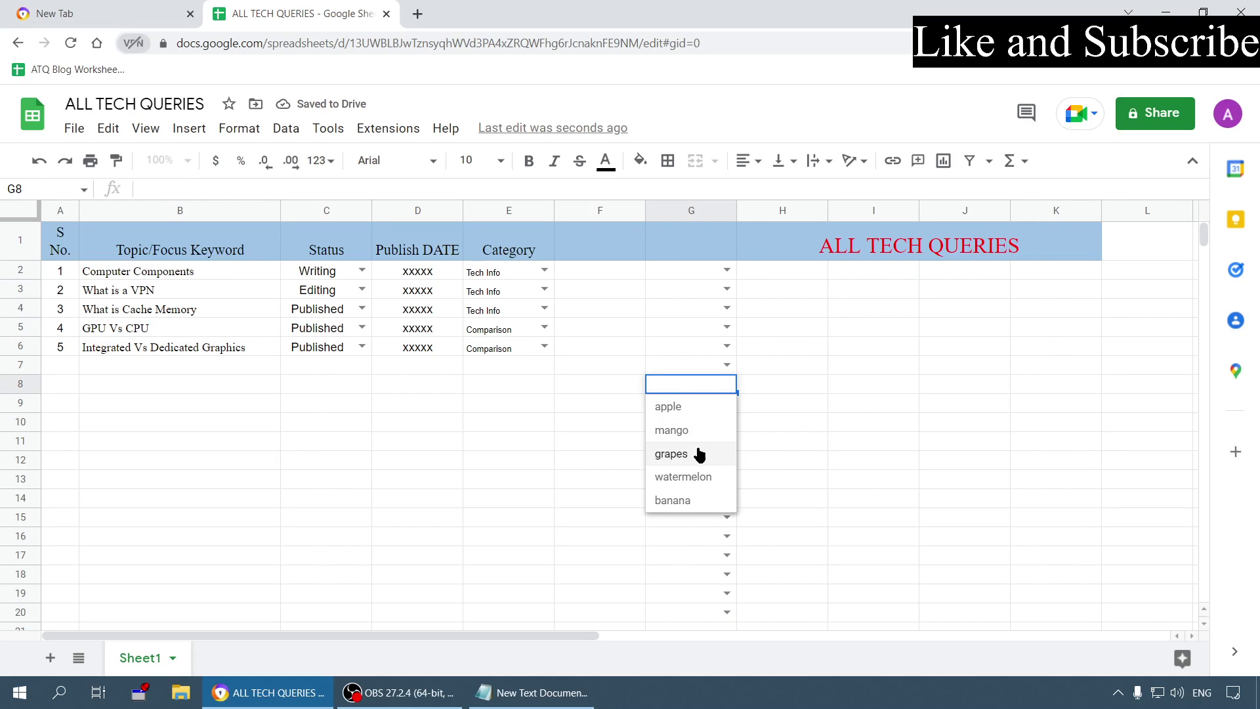
click(747, 504)
click(728, 517)
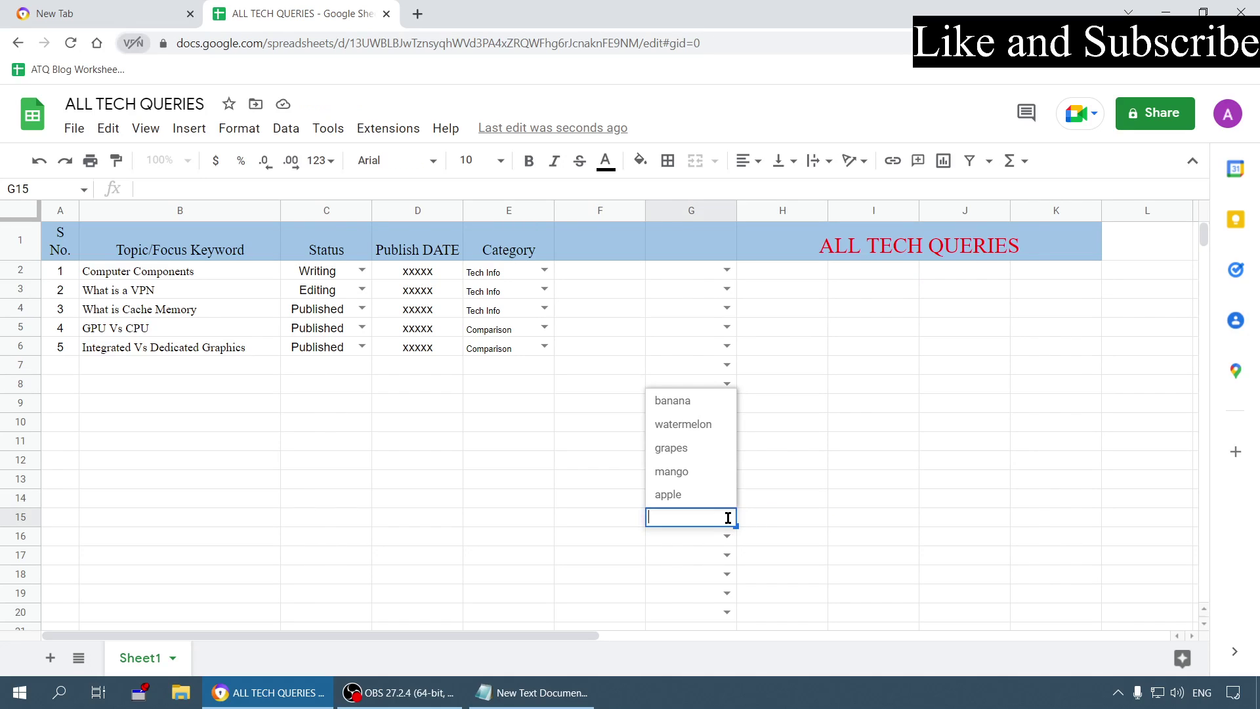
click(809, 381)
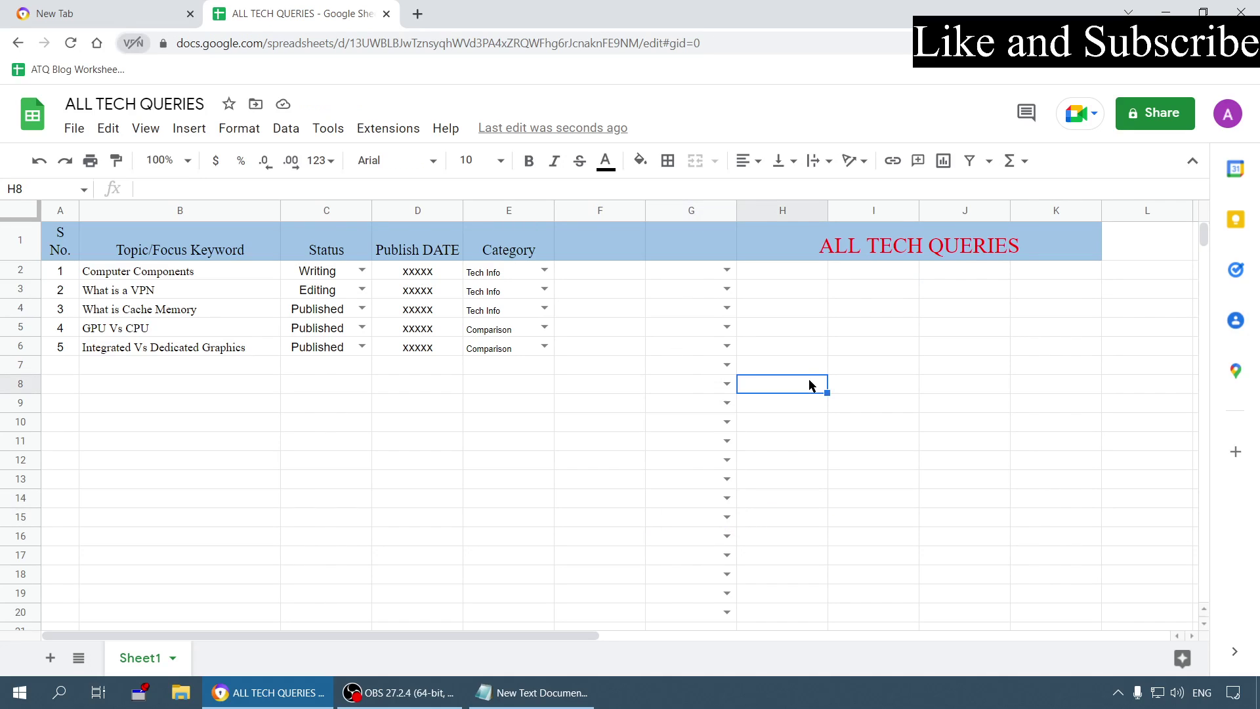
click(691, 270)
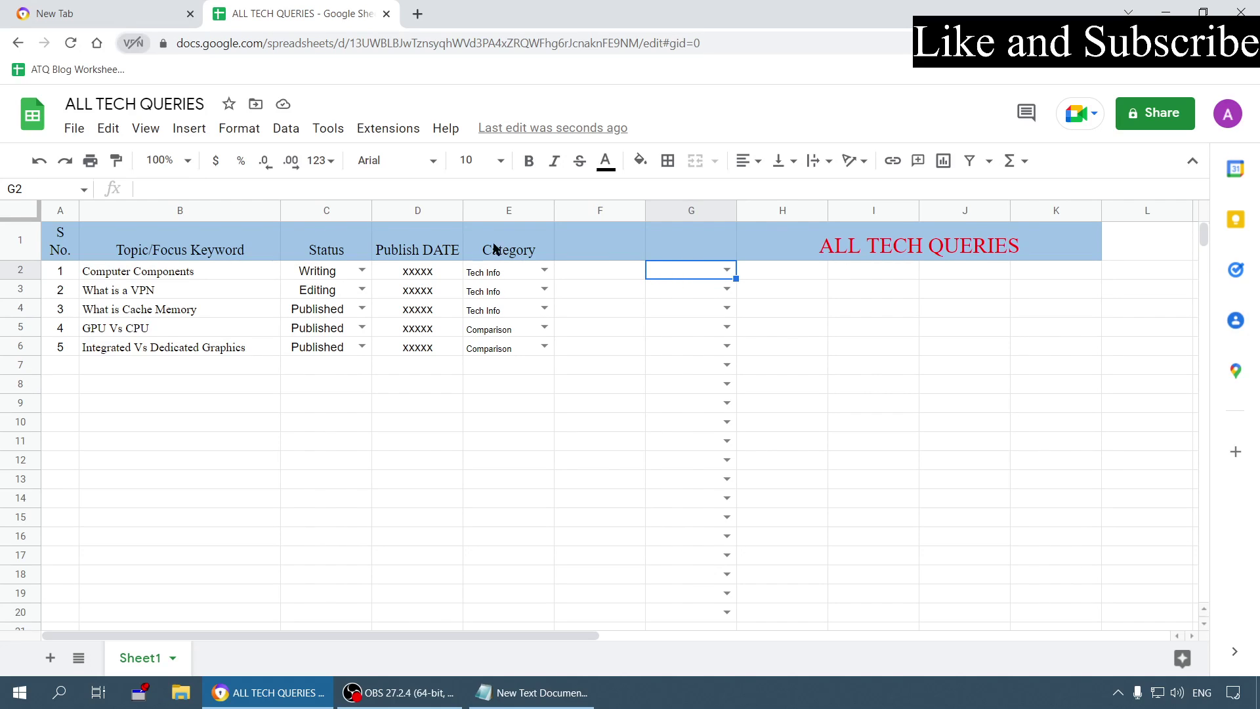
Reorder G2's validation list to apple,banana,mango,grapes,watermelon with no trailing comma
click(286, 128)
click(326, 468)
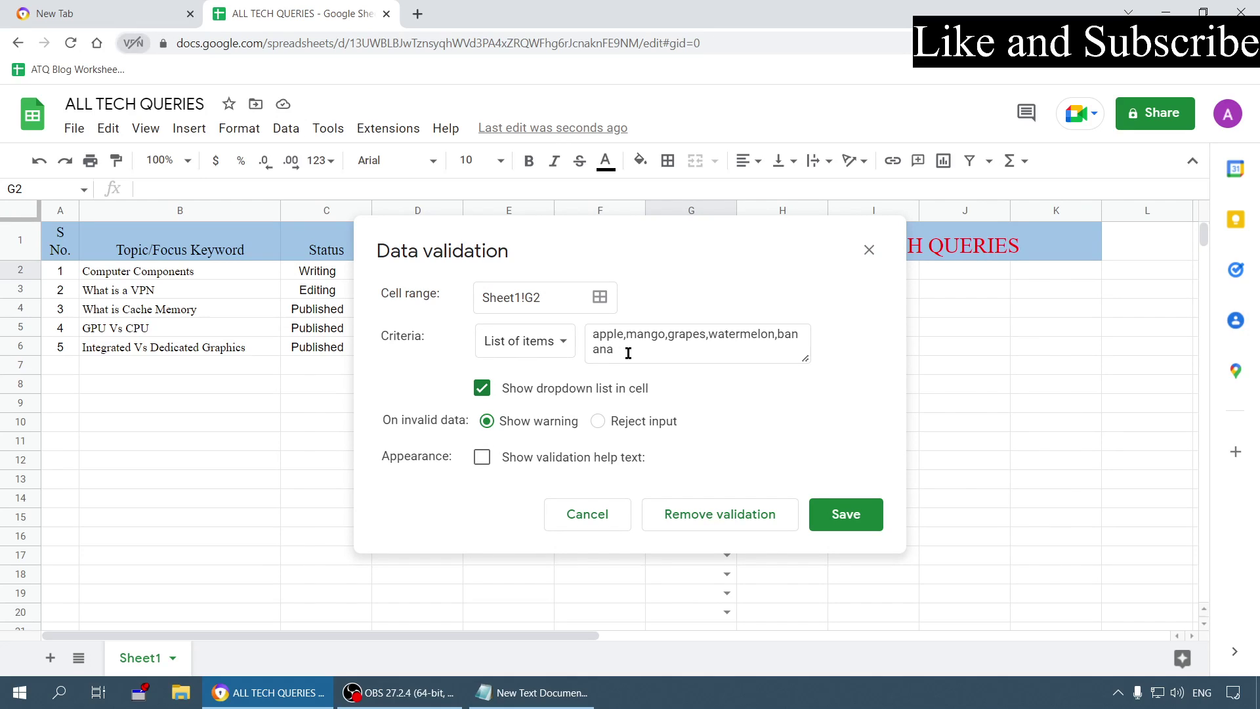
double_click(781, 333)
key(BackSpace)
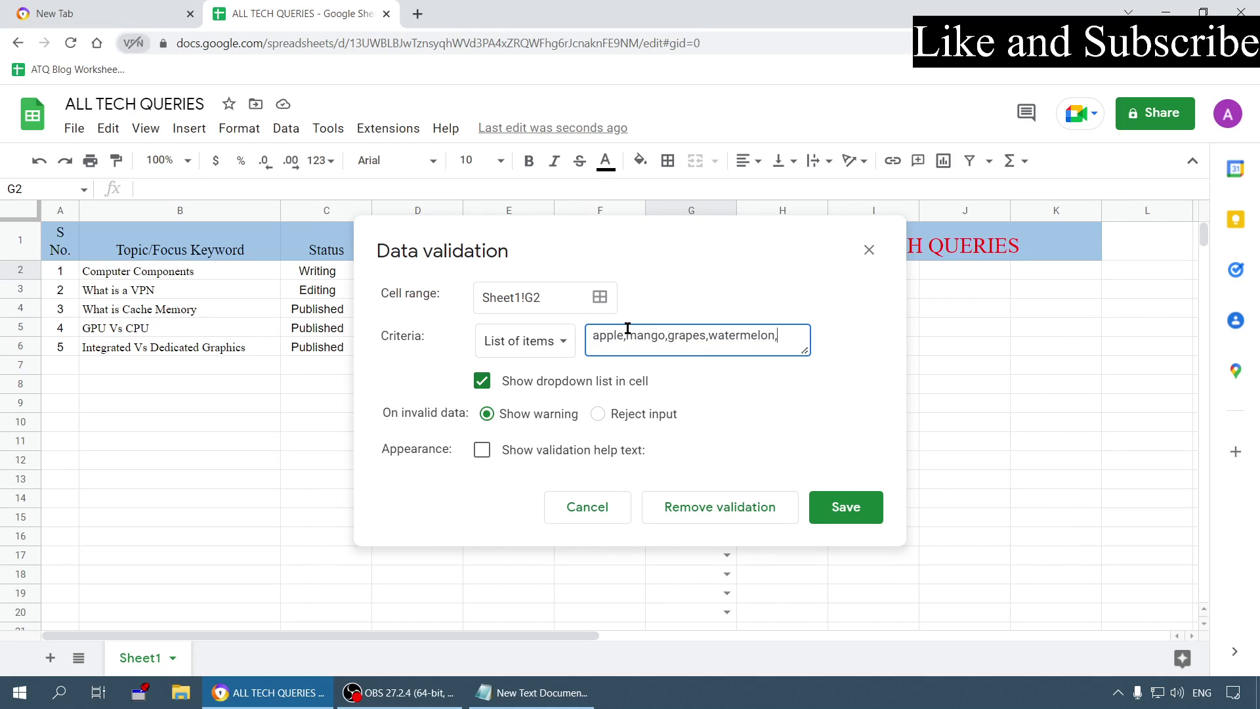
click(626, 331)
text(banana)
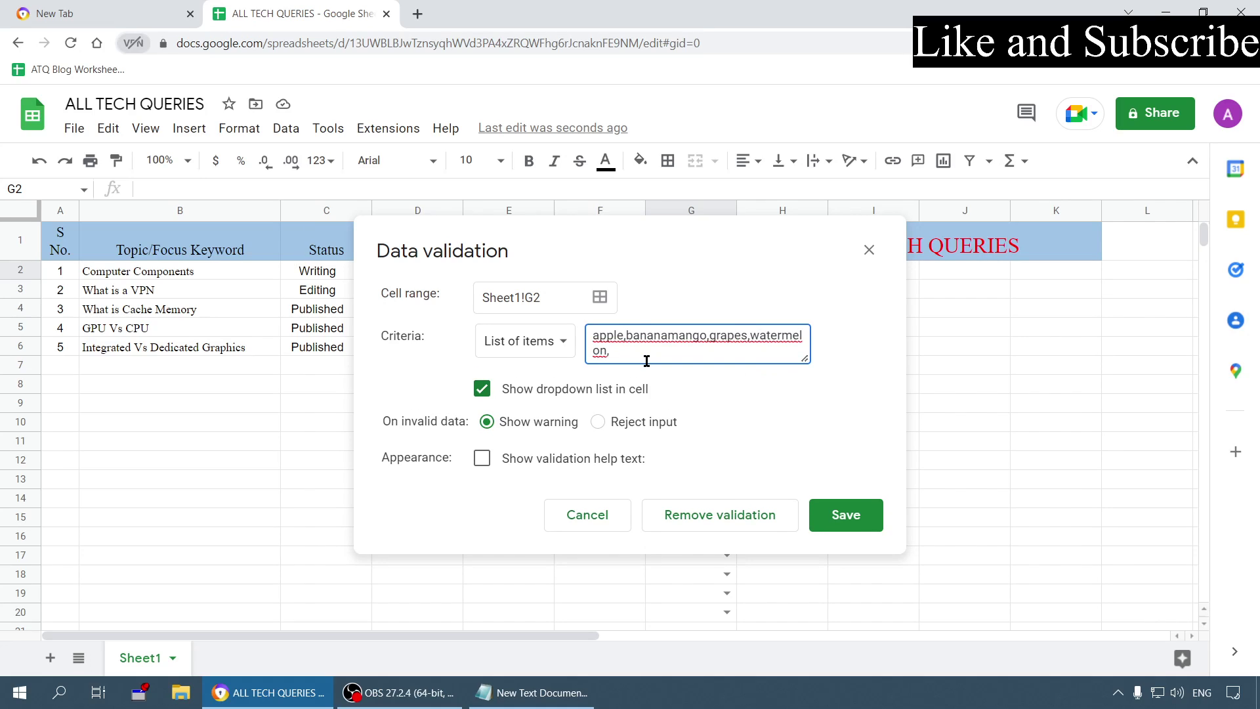
text(,)
click(645, 356)
key(BackSpace)
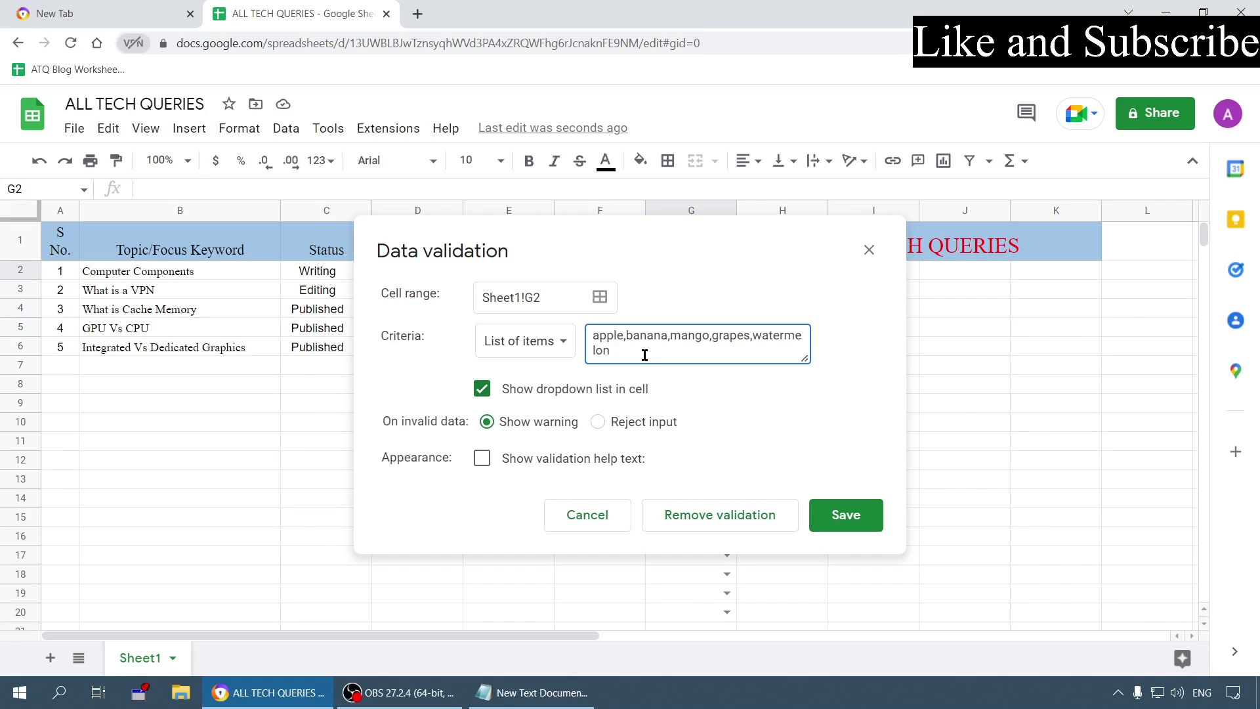
click(409, 376)
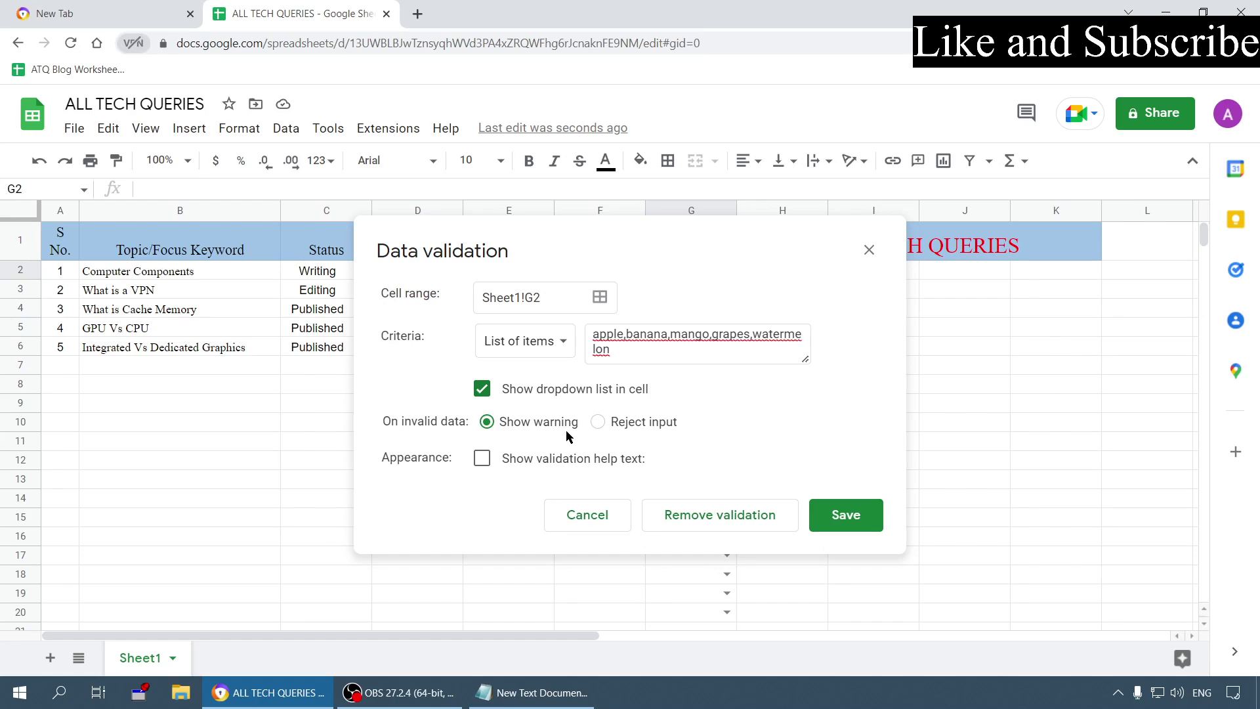
drag(623, 224, 466, 244)
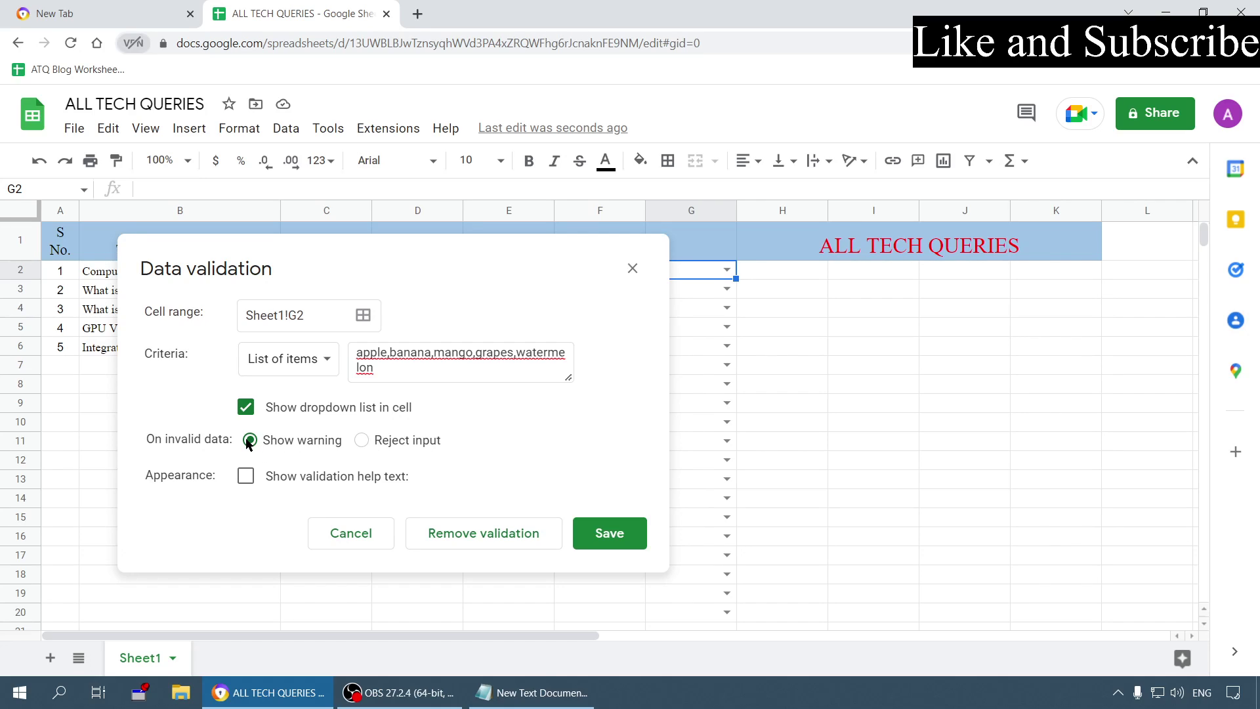
Keep invalid entries on Show warning and save G2's fruit-list rule
click(363, 441)
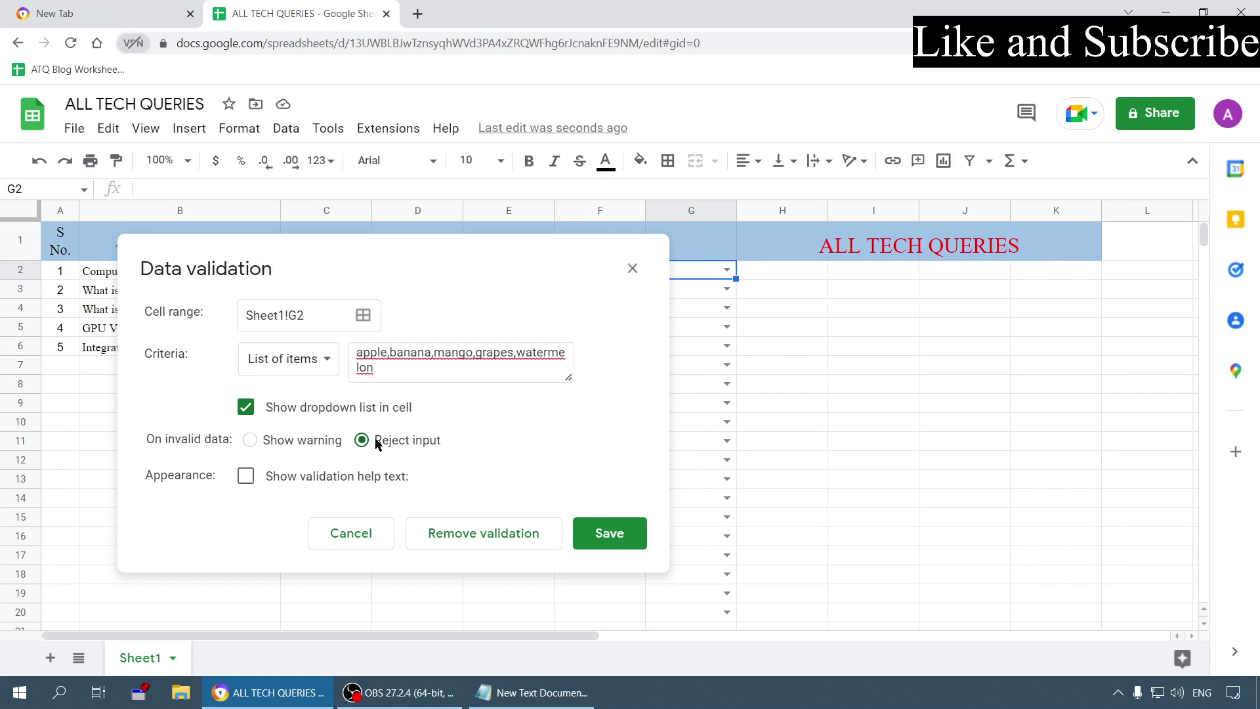
click(262, 442)
click(615, 536)
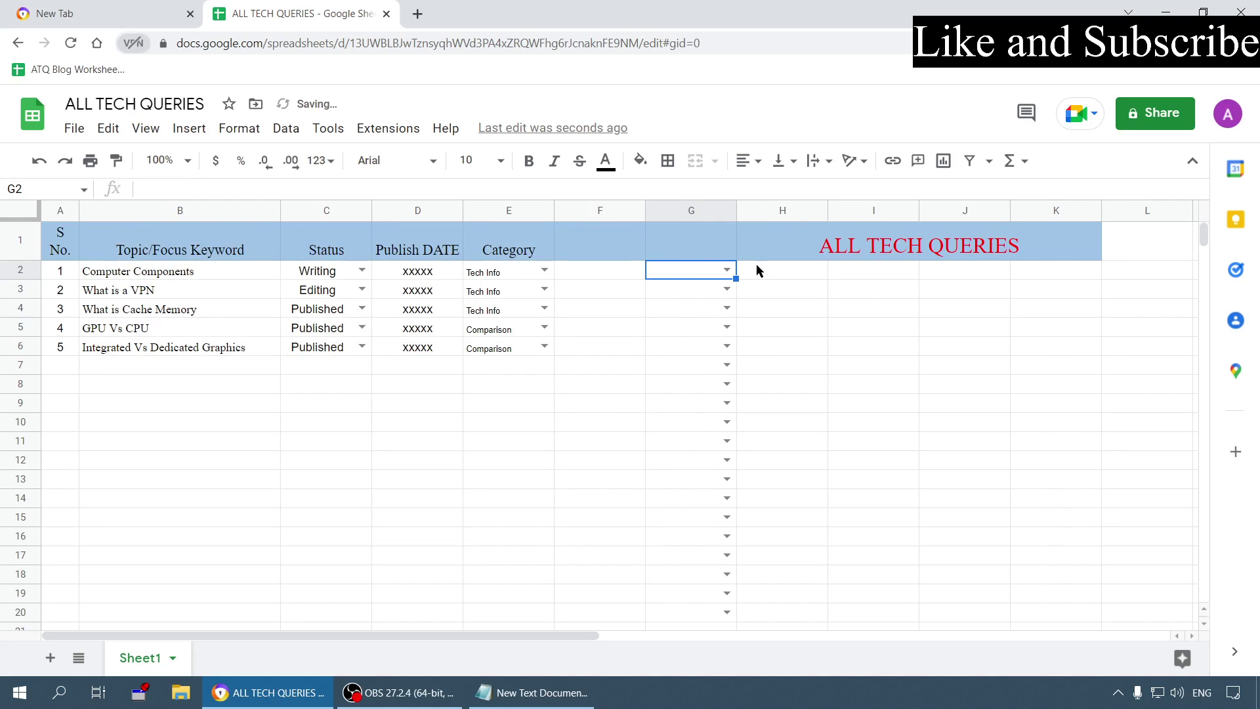
Enter 'pine apple' in G2 and see it flagged invalid, then select G3
text(pine apple)
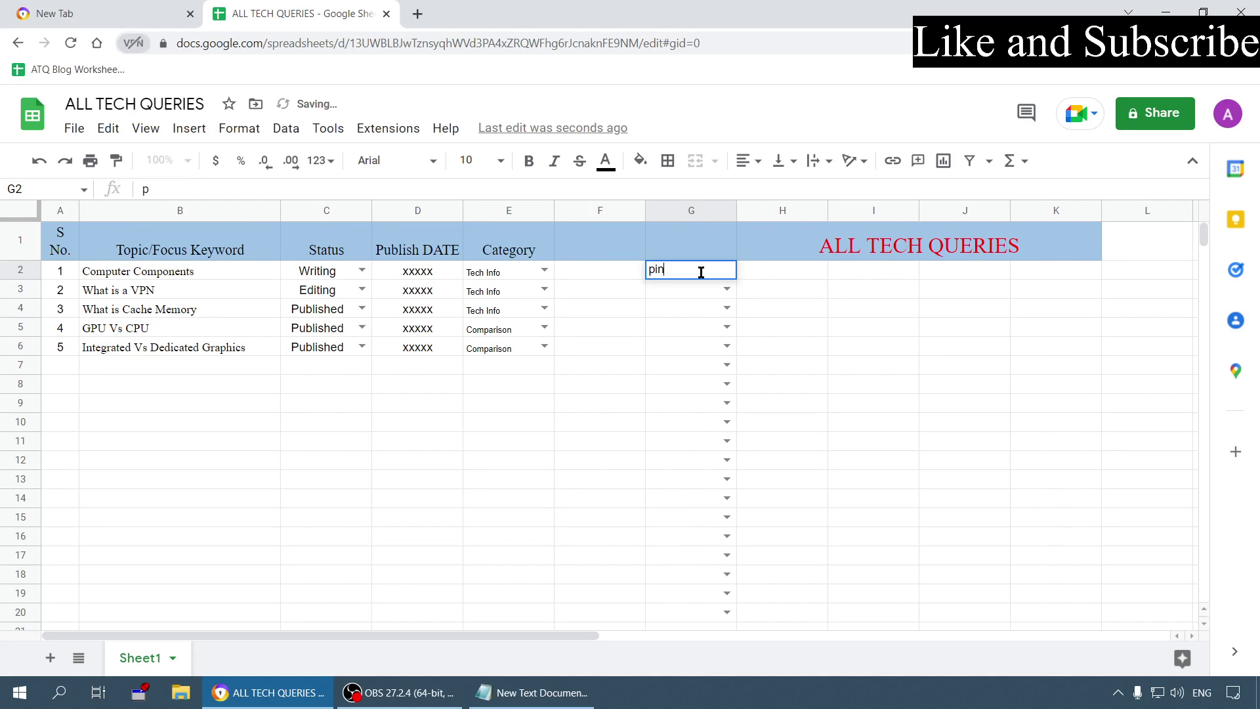
click(967, 352)
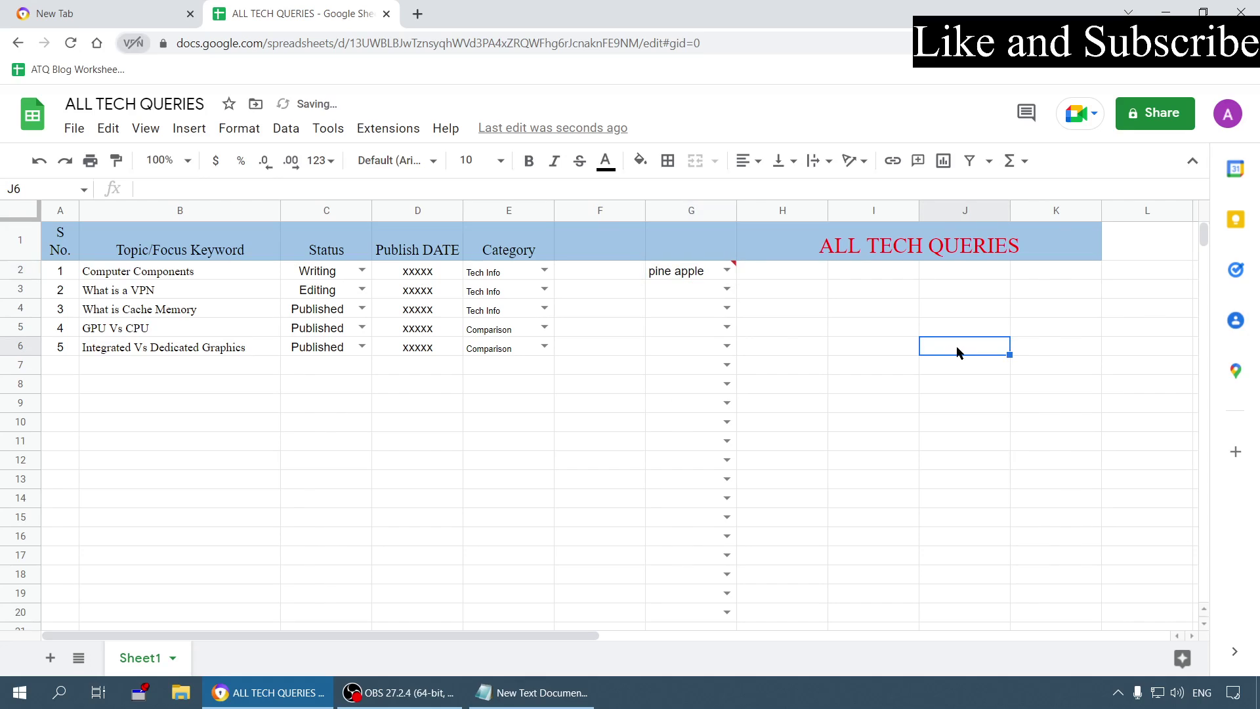
mouse_move(734, 265)
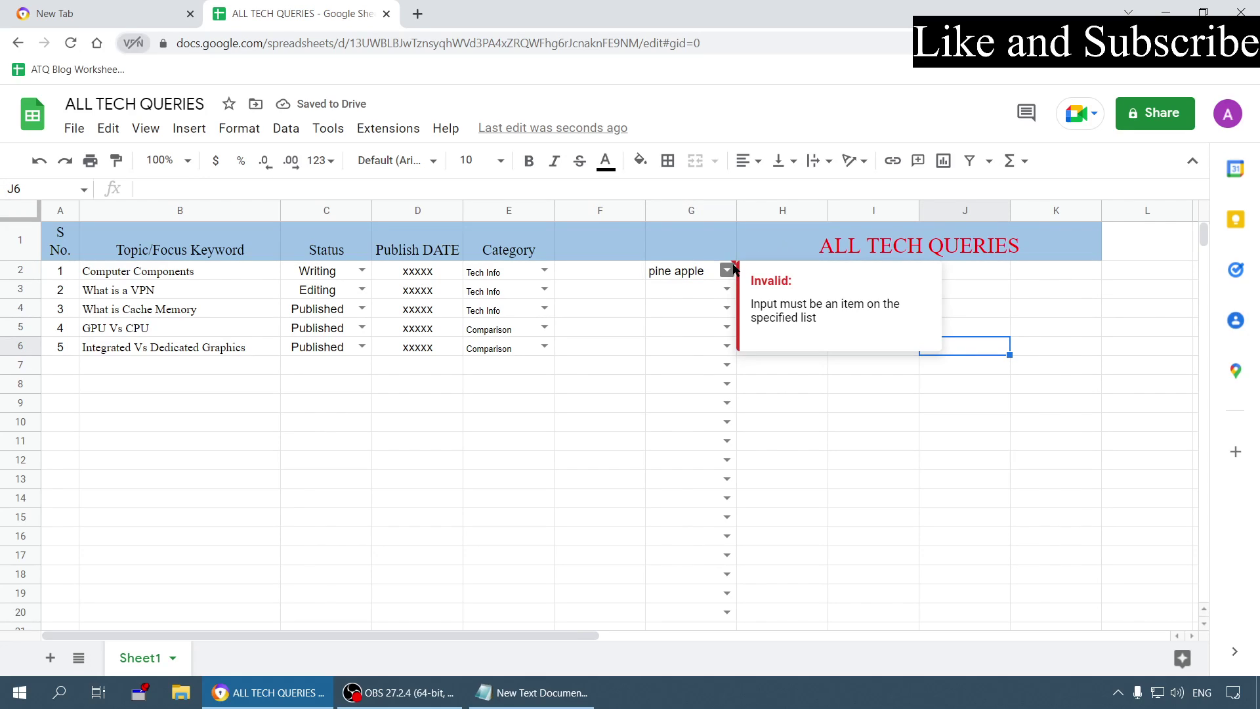
click(783, 459)
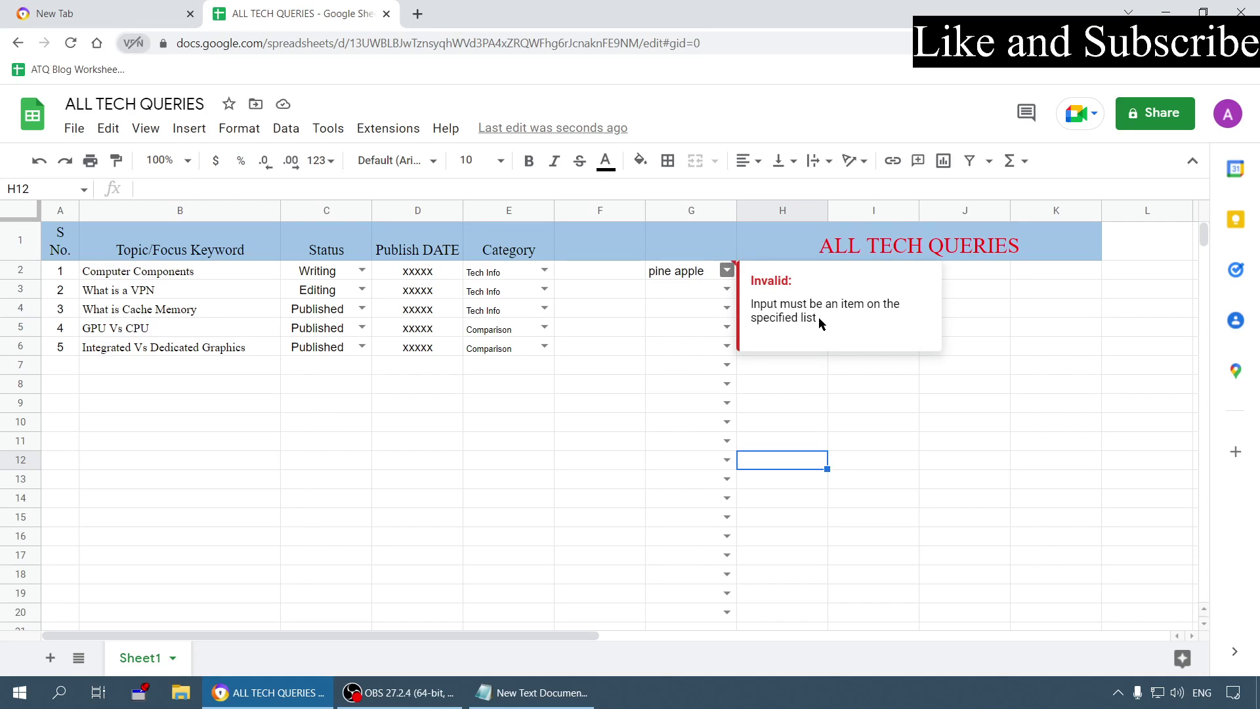
click(696, 274)
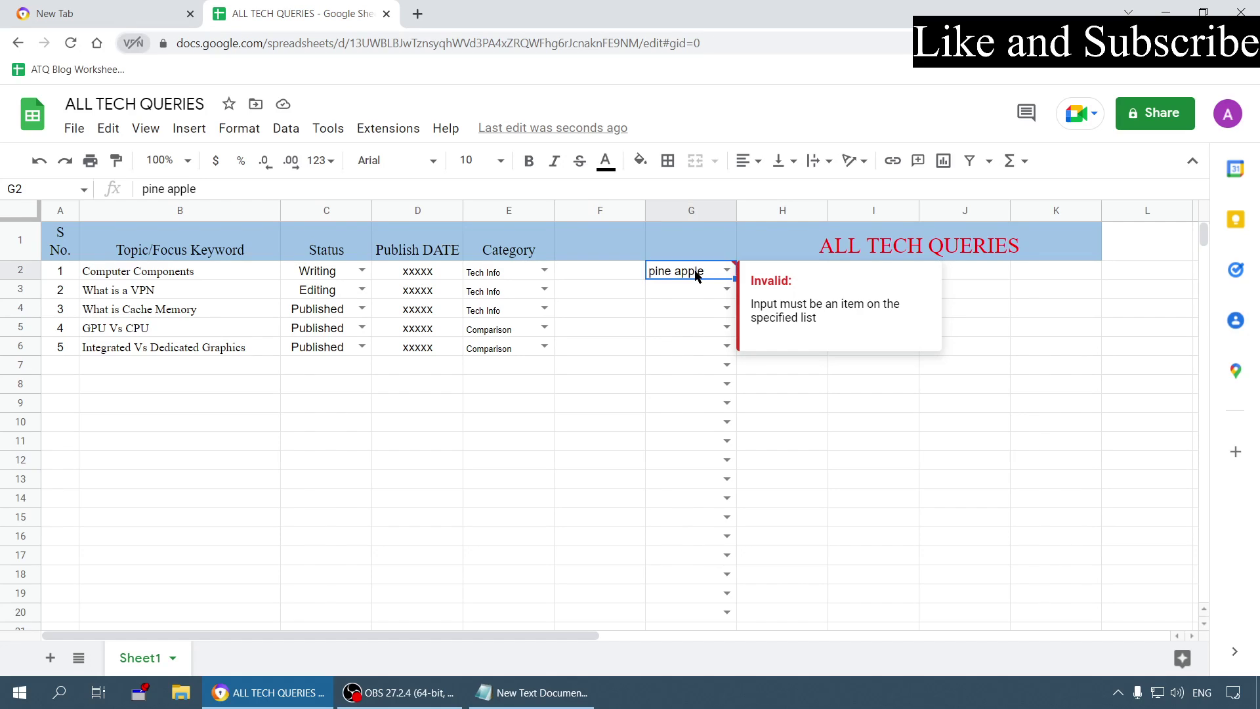
click(699, 289)
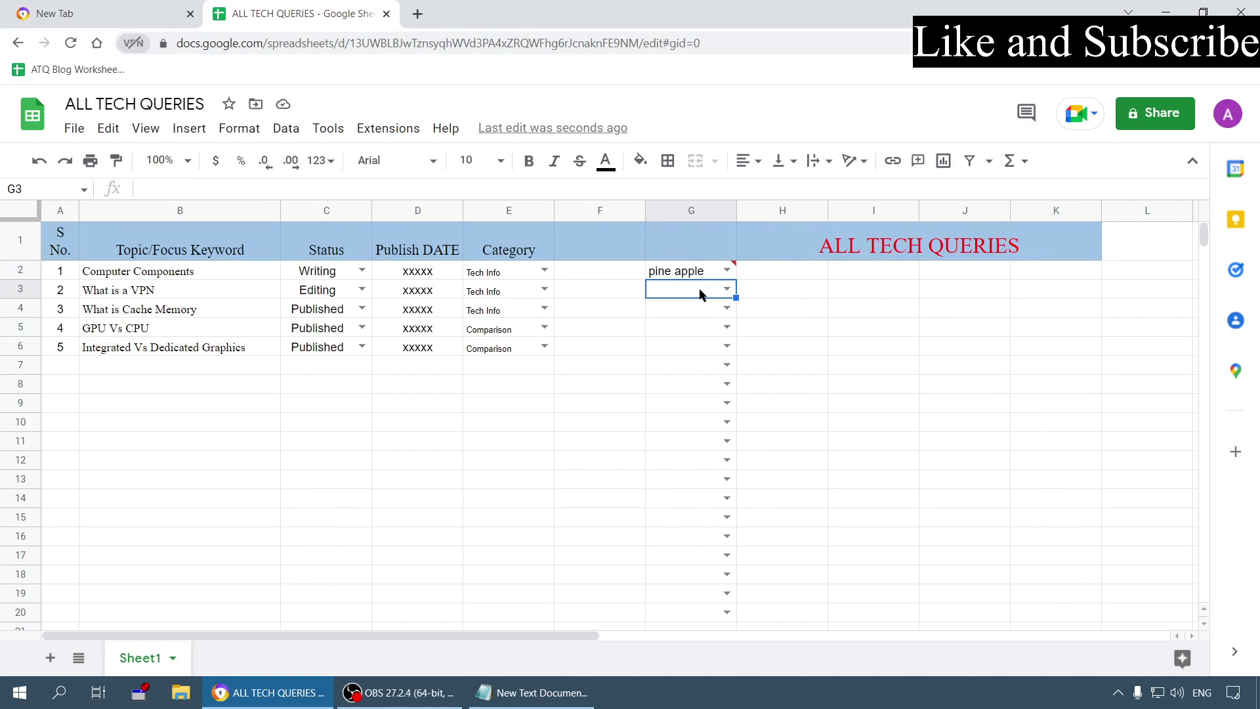
Set G3's validation rule to Reject input and save it
right_click(699, 289)
mouse_move(731, 665)
click(1043, 554)
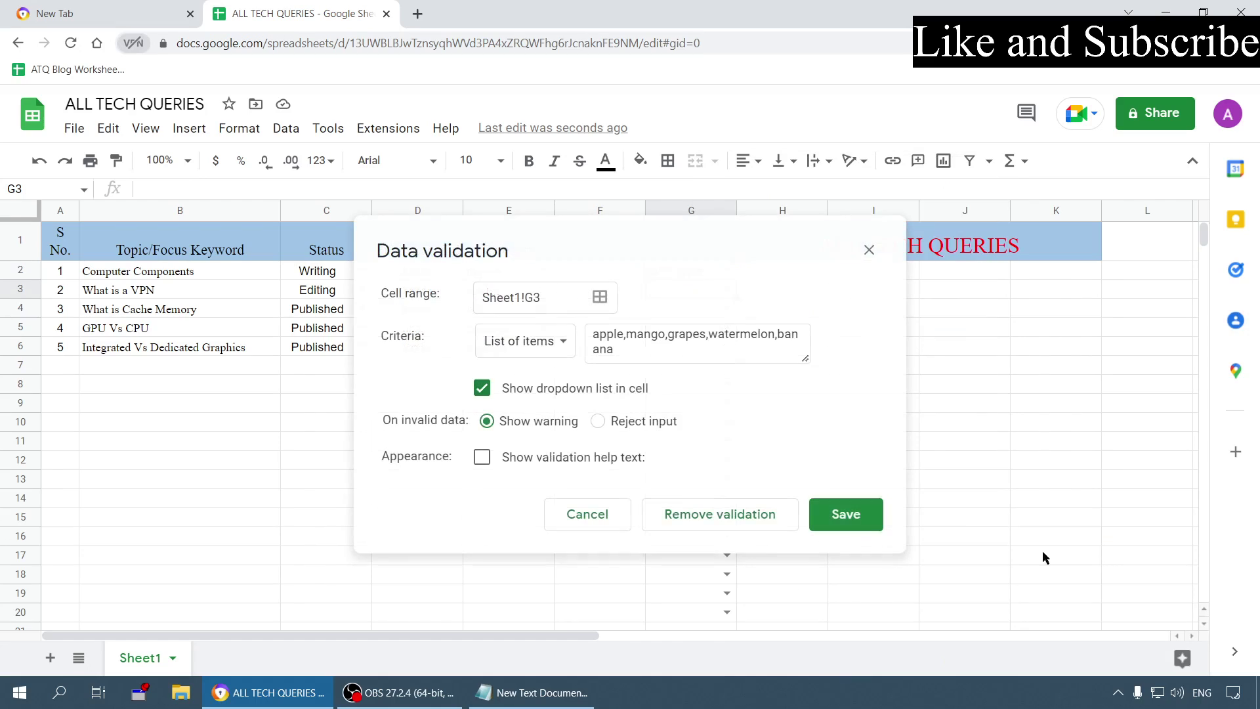
click(650, 432)
click(875, 514)
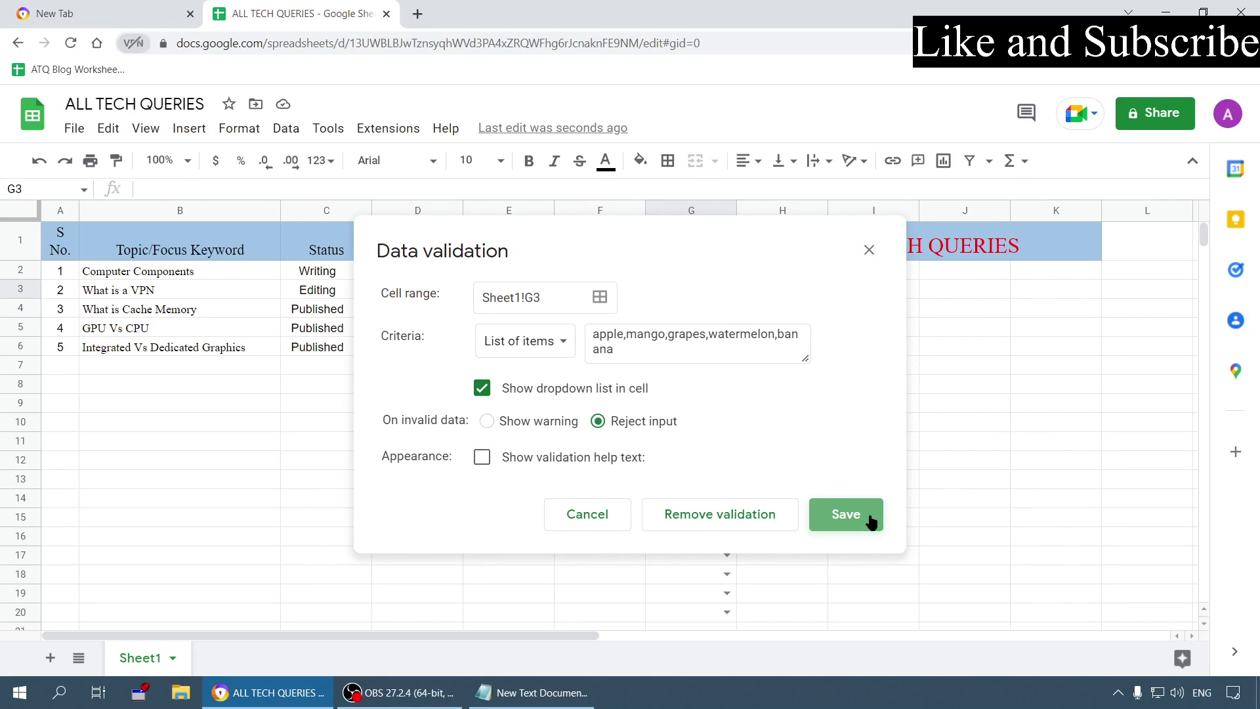
Try entering 'pine apple' and 'pine' in G3 and dismiss the rejection errors
text(p)
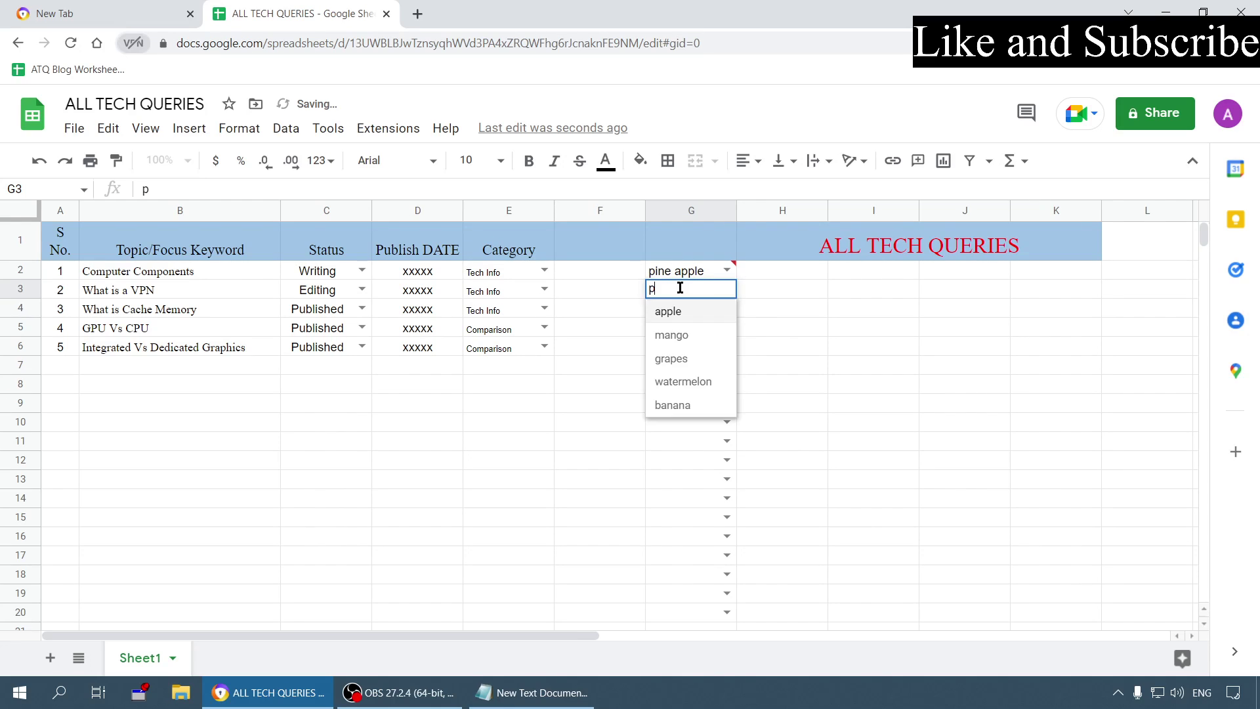
text(ine apple)
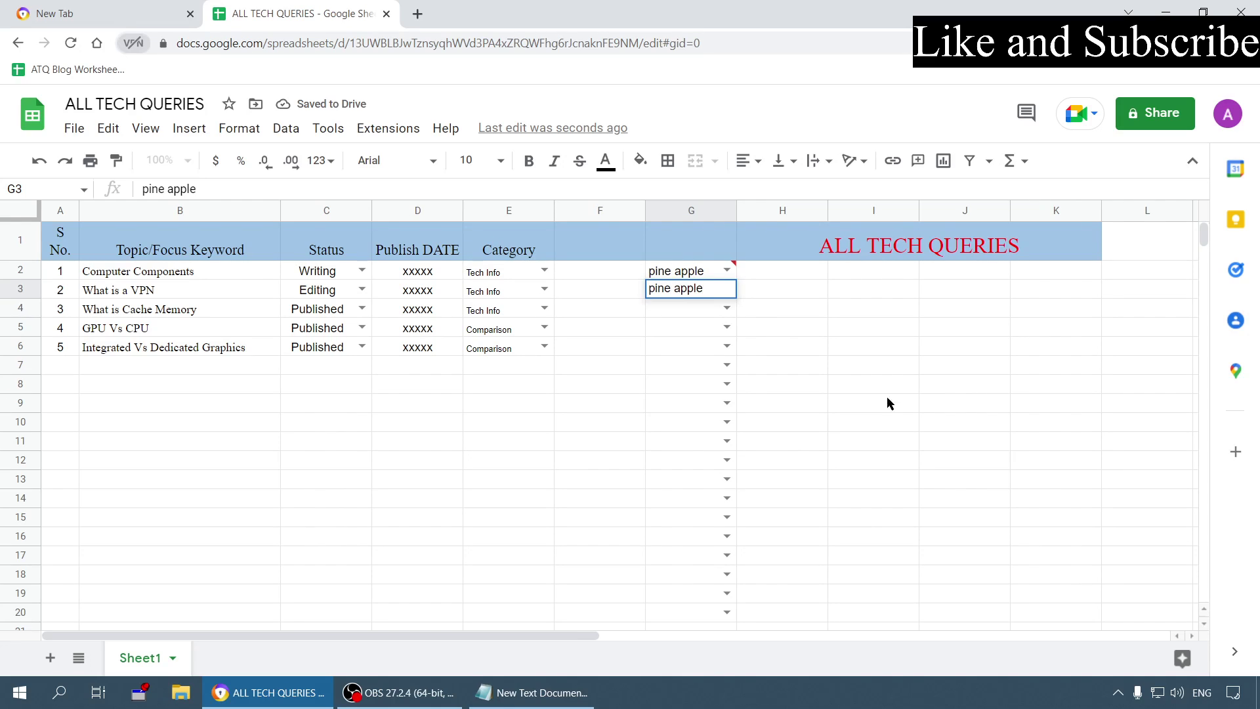
drag(873, 518, 863, 309)
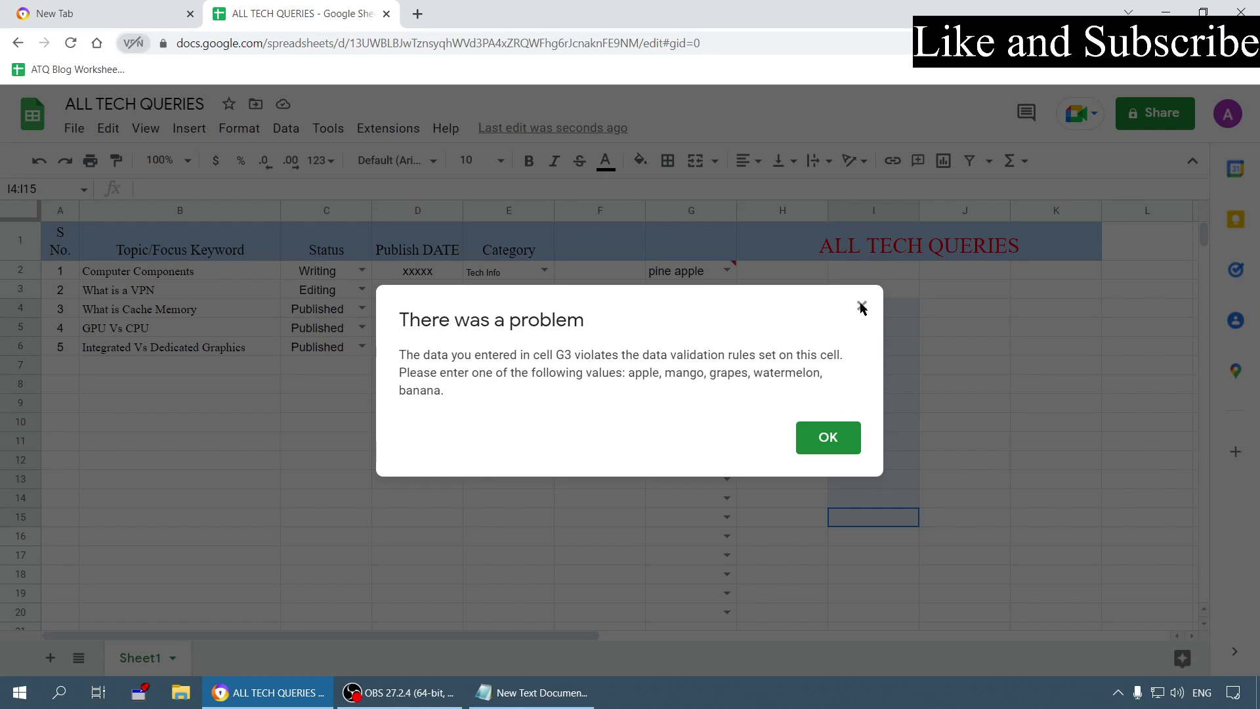
key(Escape)
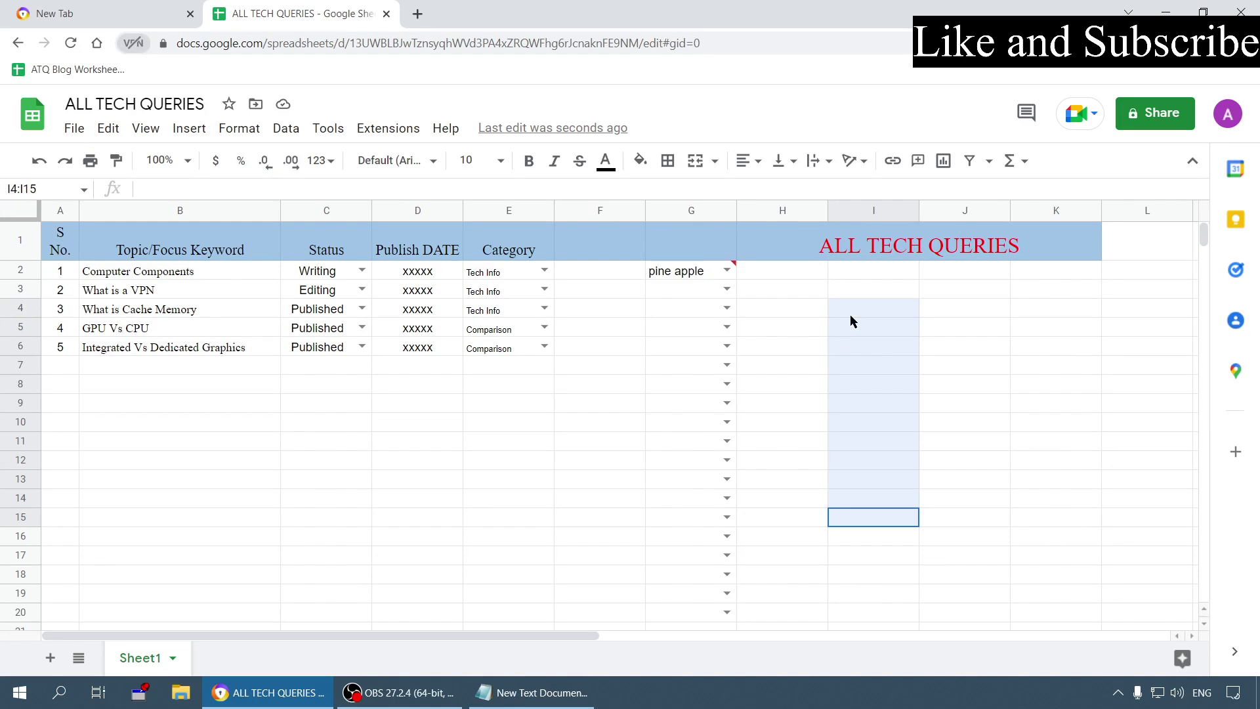
click(817, 331)
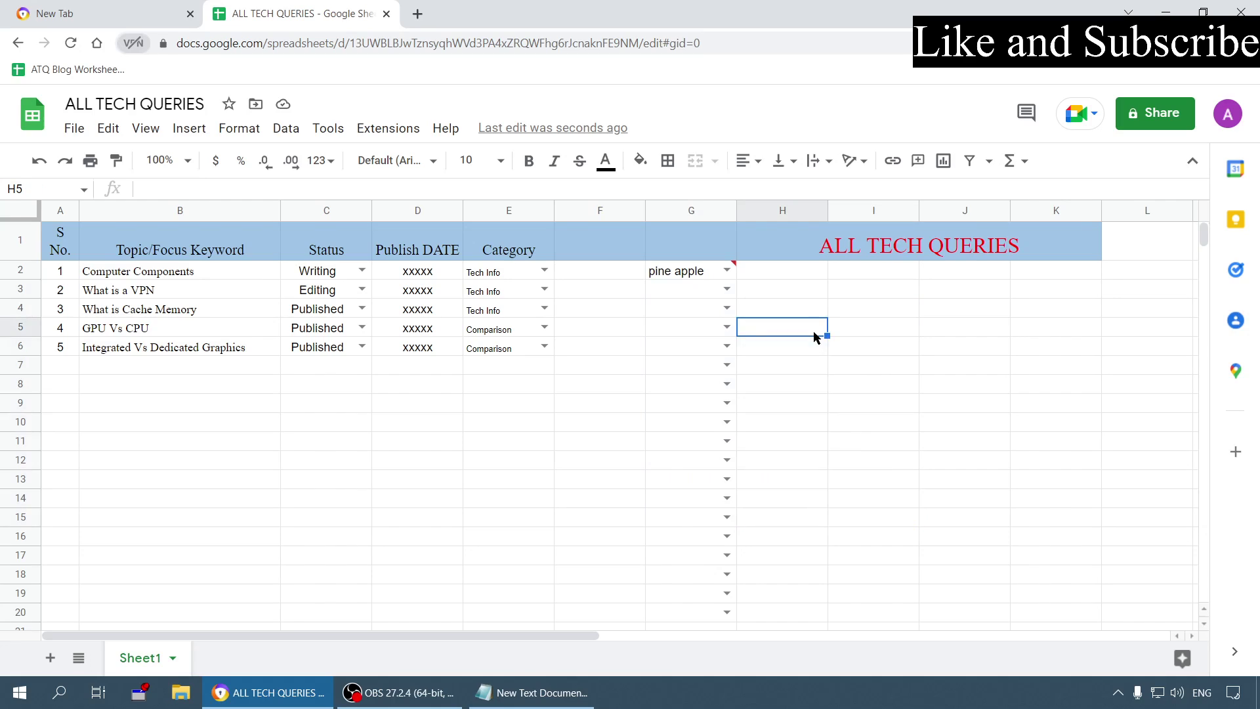
click(689, 284)
text(pine)
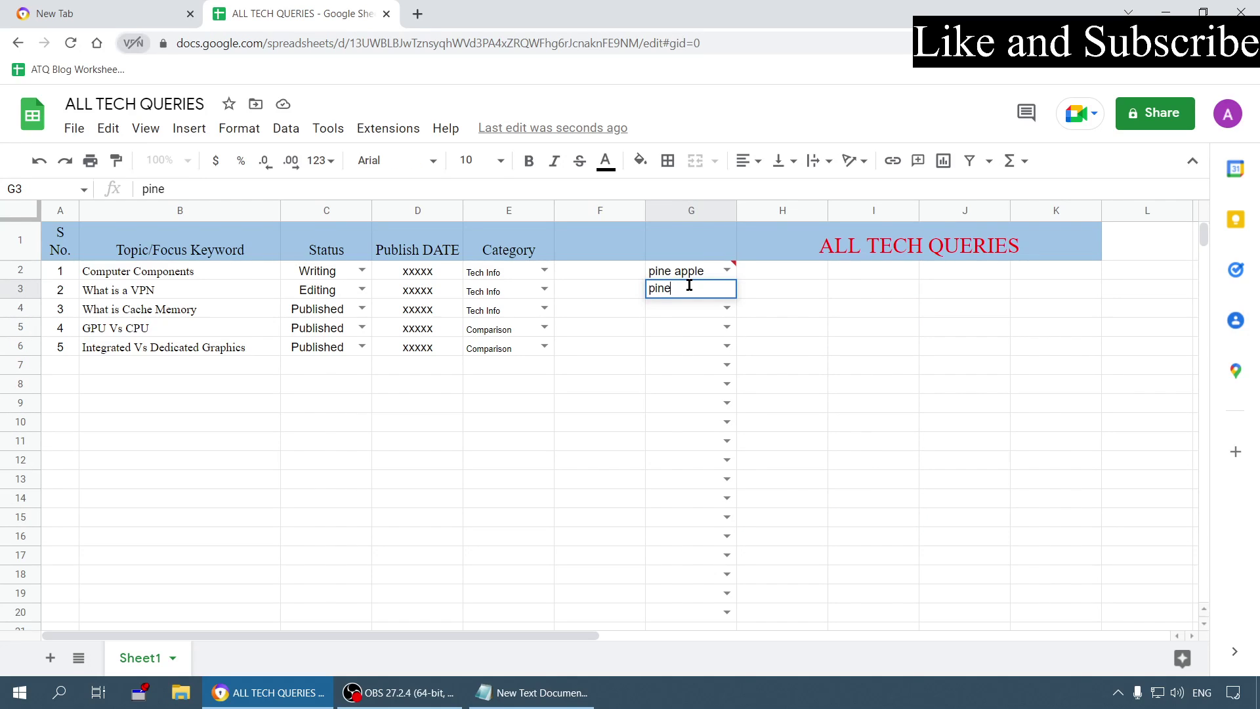
click(798, 347)
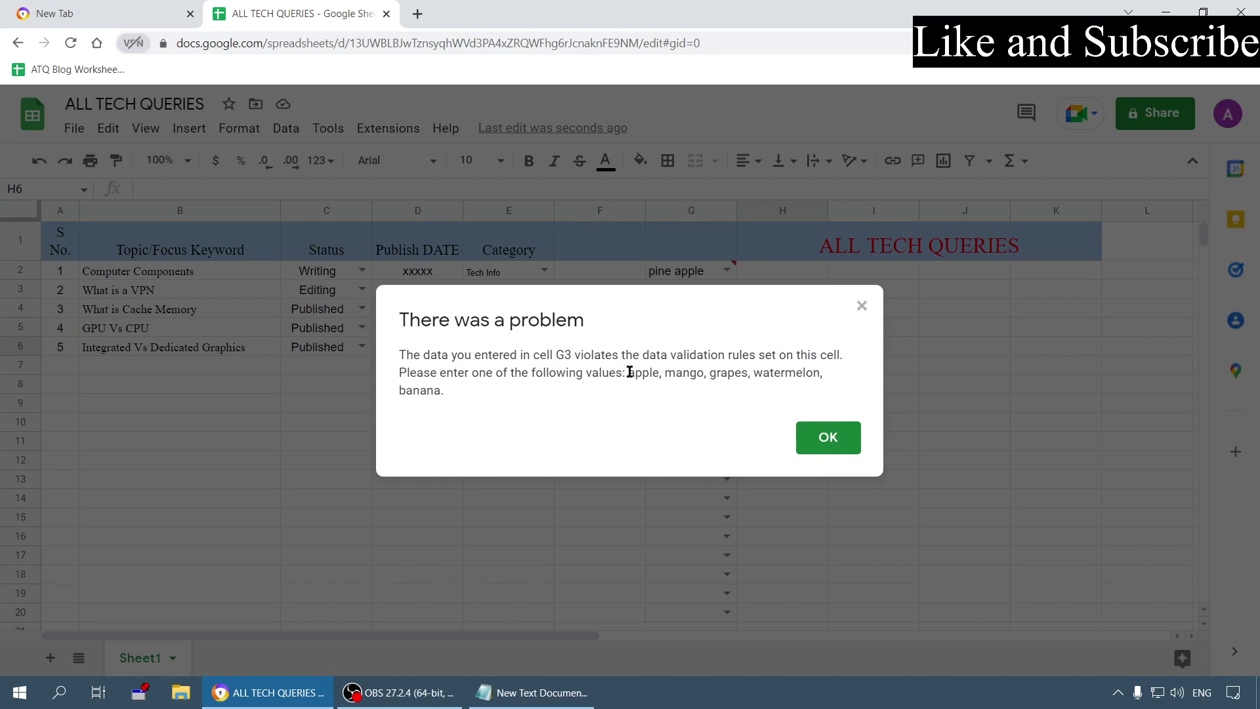
drag(629, 372, 638, 403)
click(843, 439)
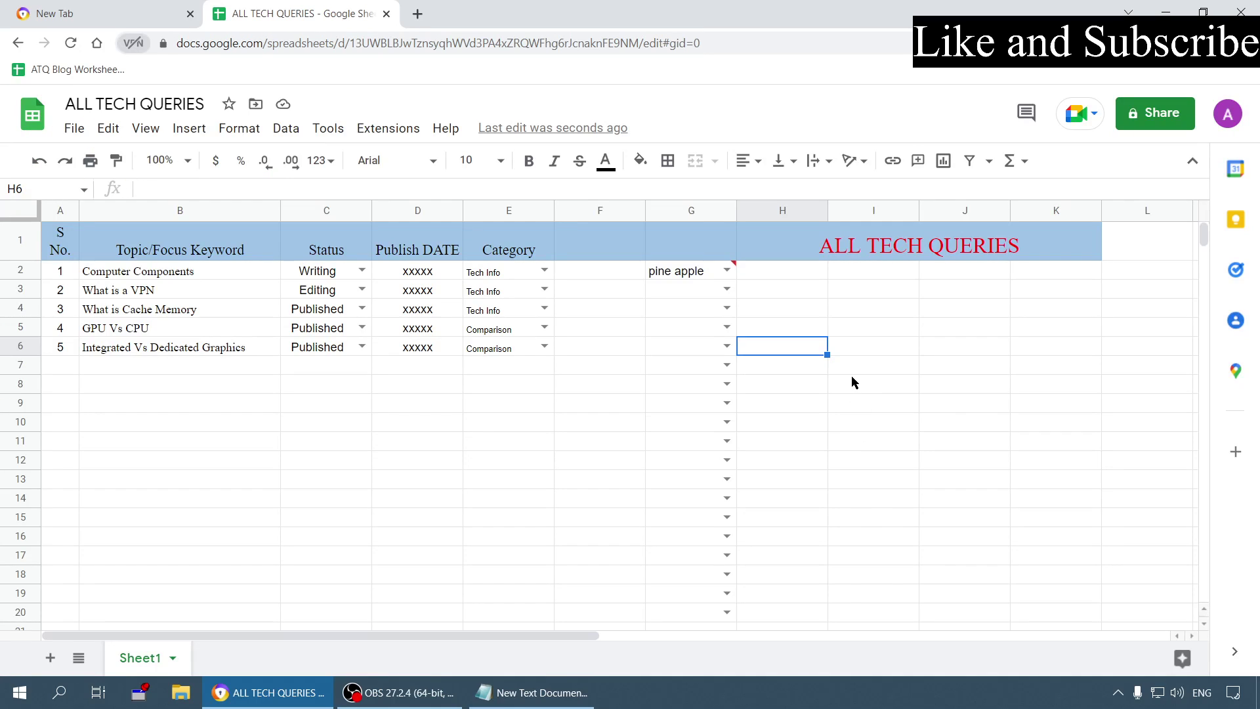
click(853, 376)
Turn on help text in G3's data validation rule and save it
right_click(662, 289)
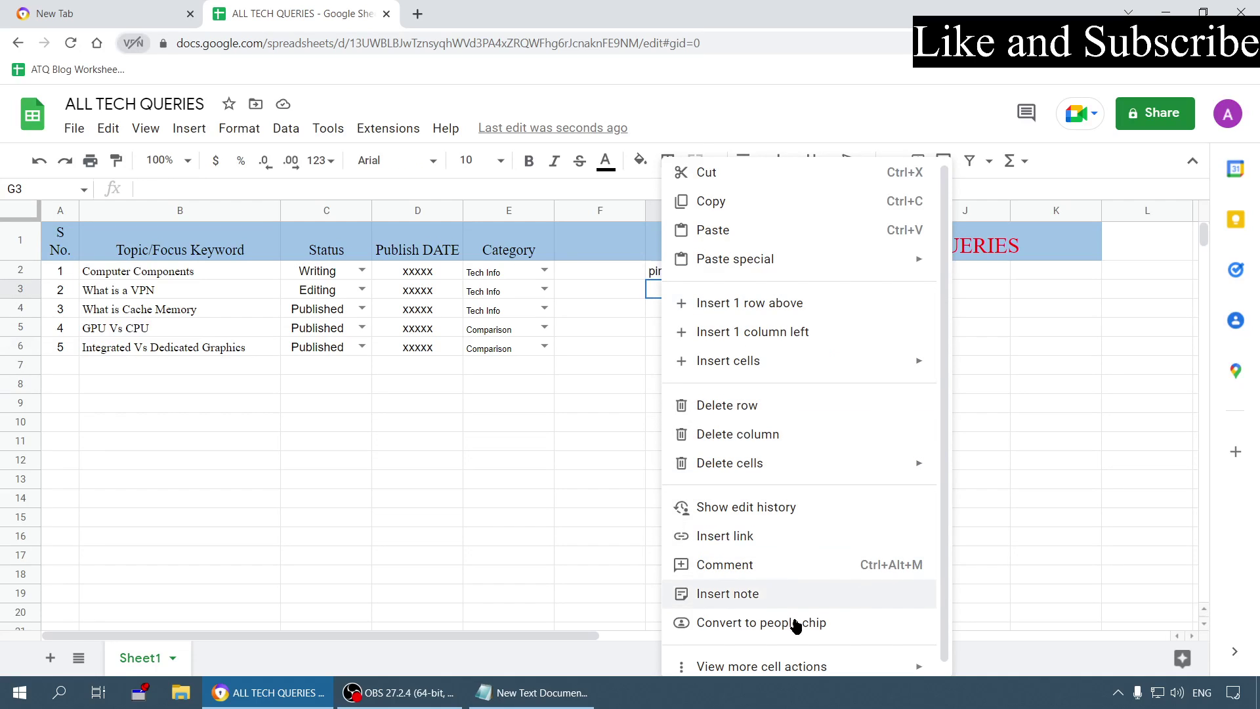
mouse_move(797, 661)
click(1043, 555)
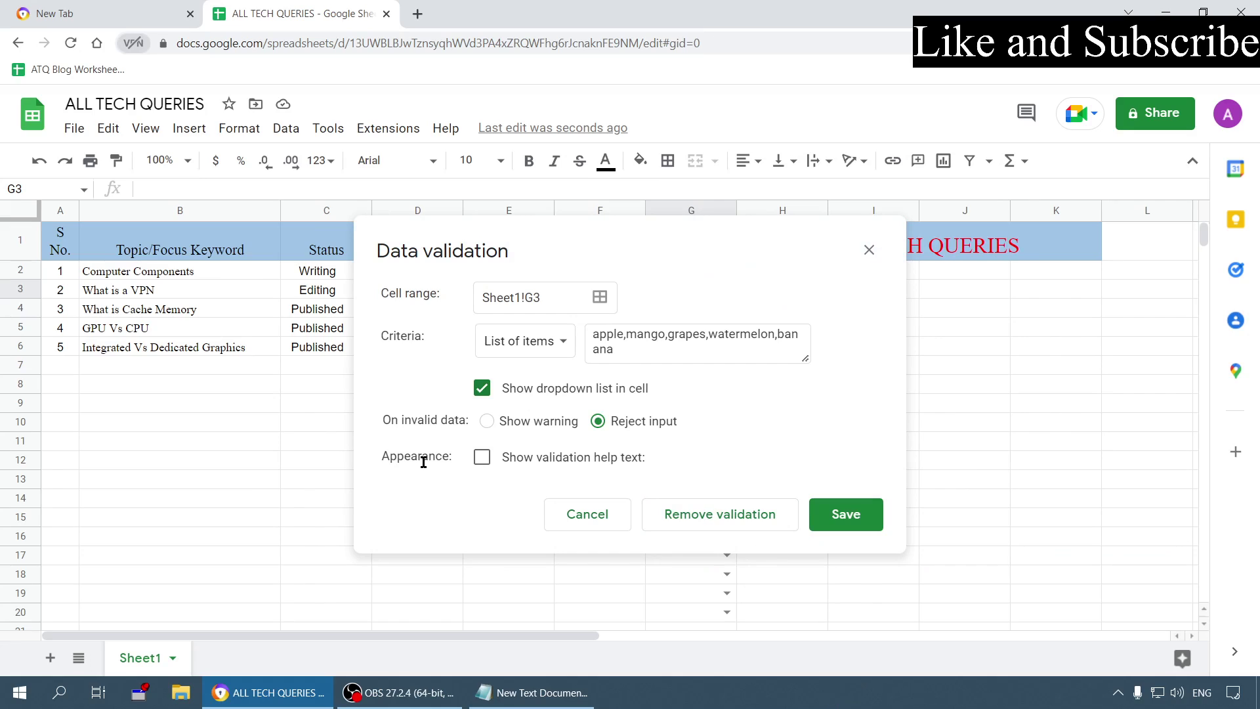
click(565, 457)
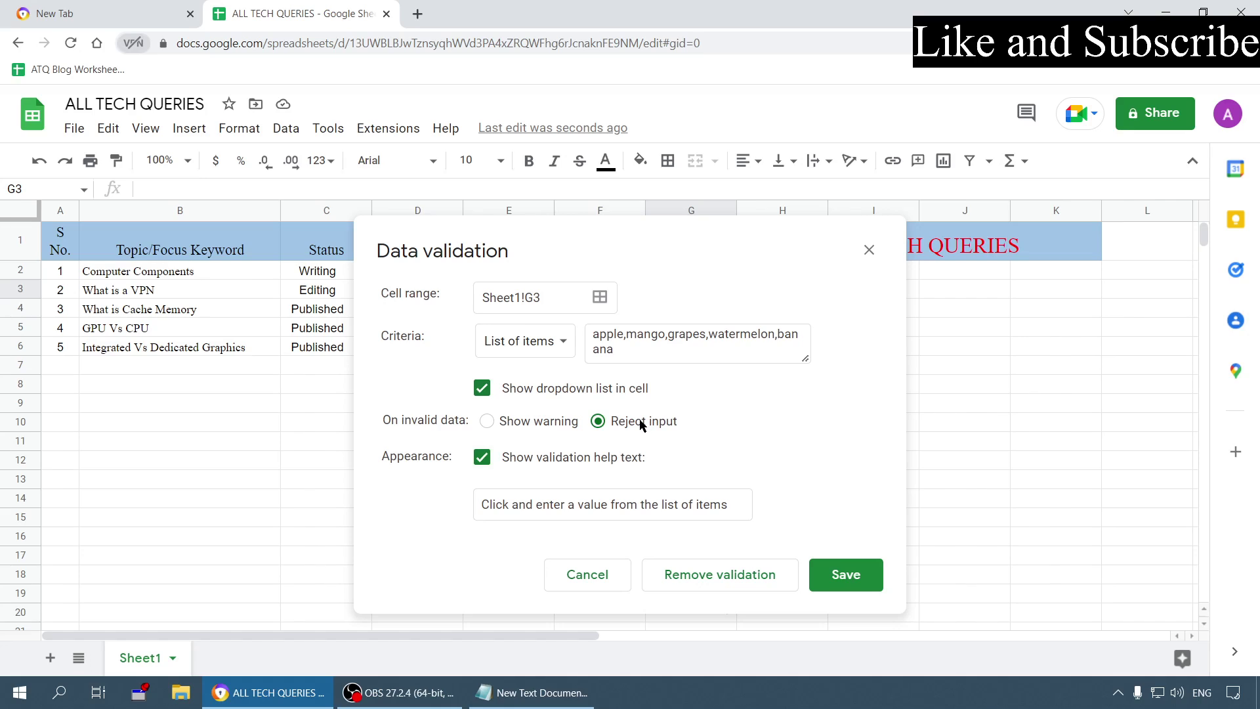
click(651, 353)
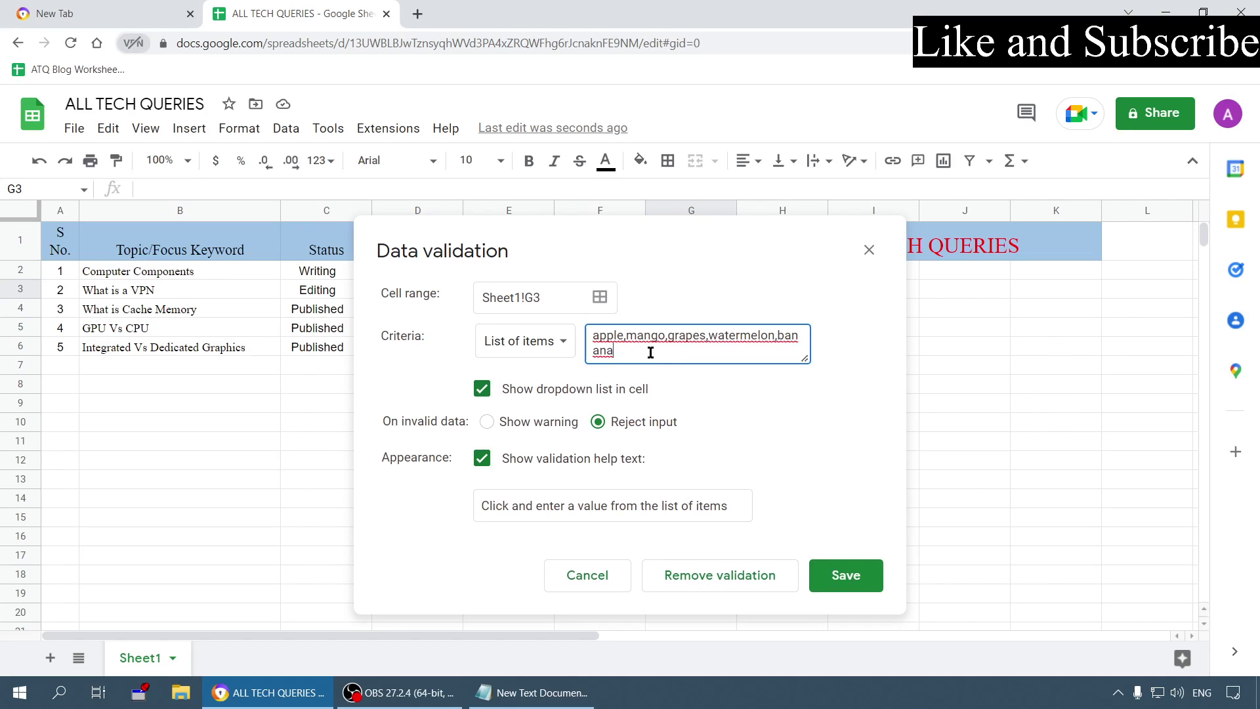
click(710, 511)
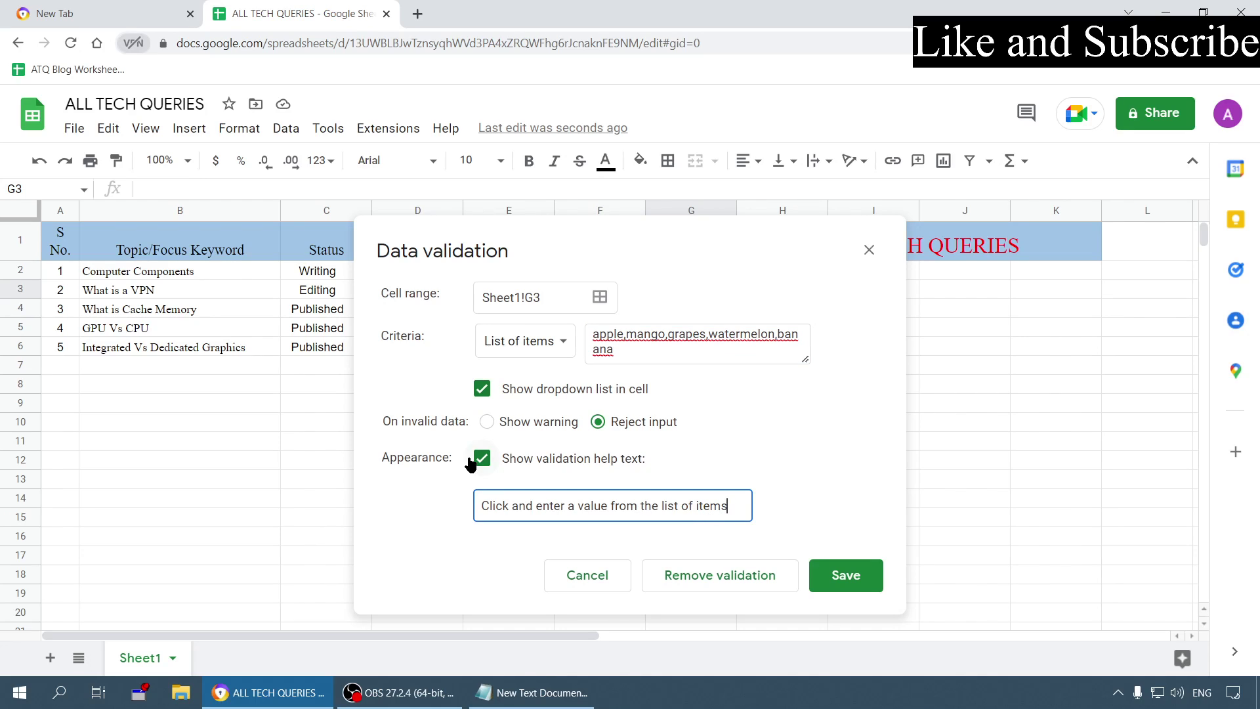
click(845, 577)
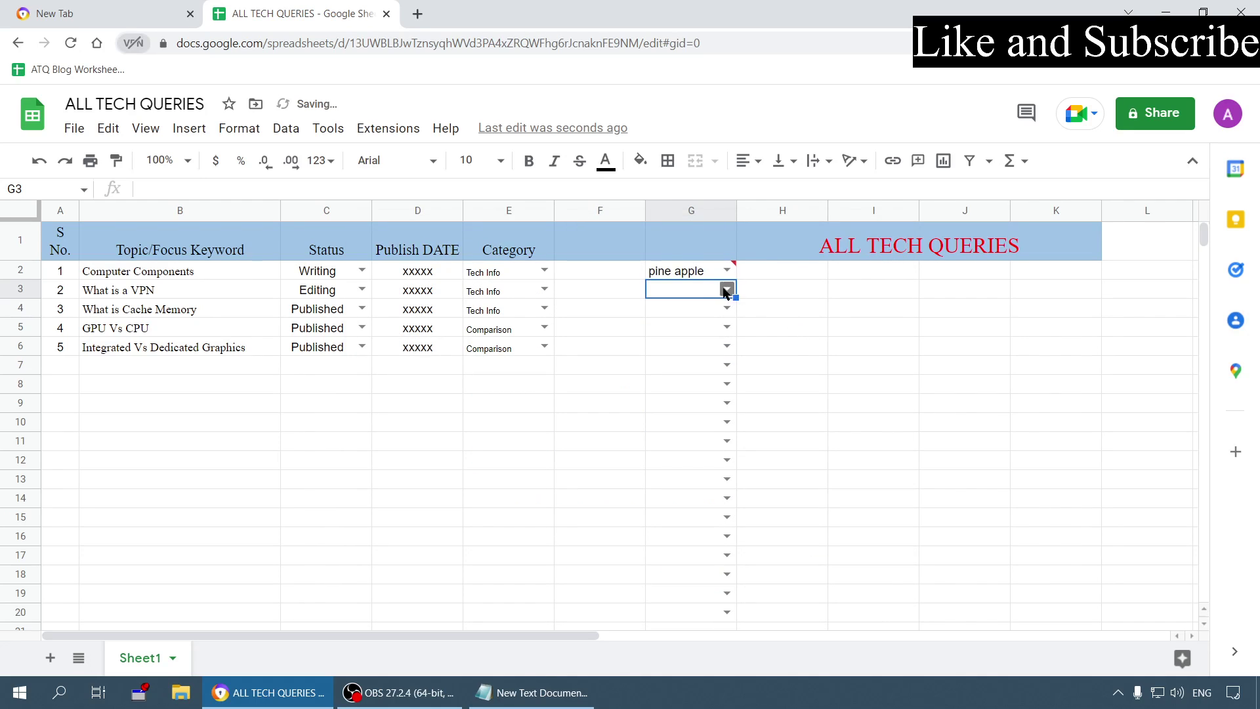
Enter 'pine apple' in G3 and dismiss the rejection showing the custom help message
text(pone)
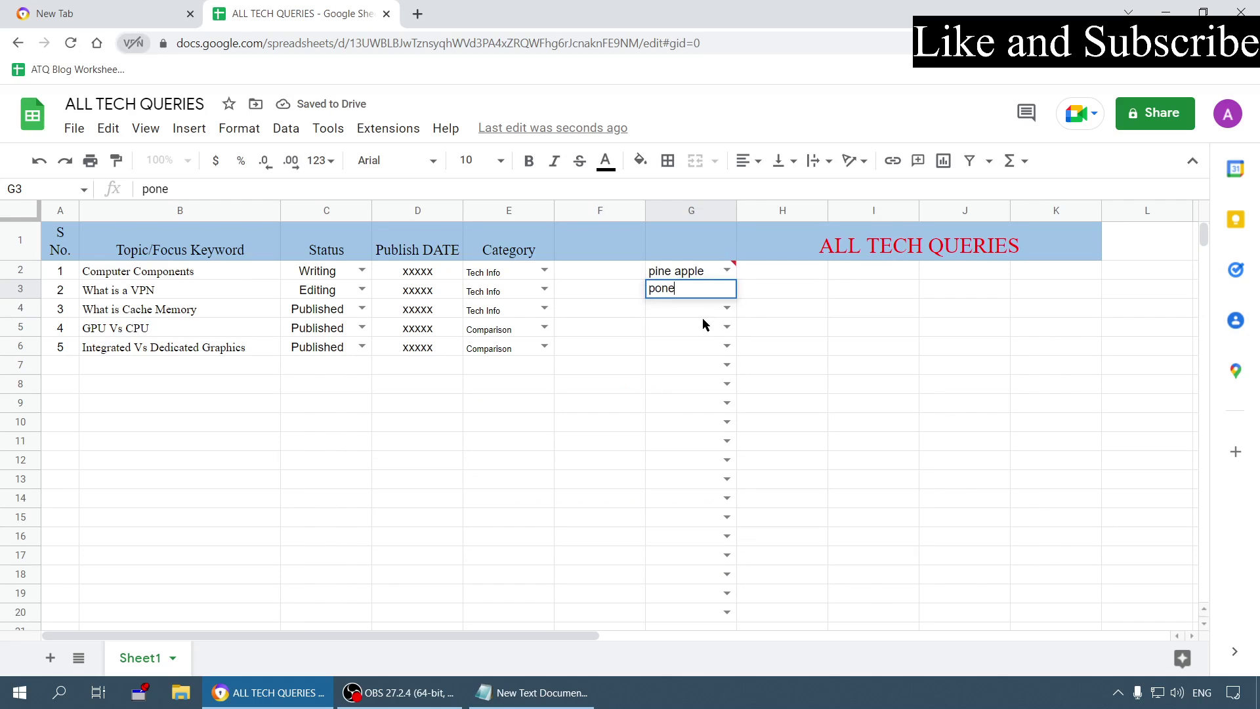
key(BackSpace)
key(BackSpace)
key(BackSpace)
text(ine apple)
key(Return)
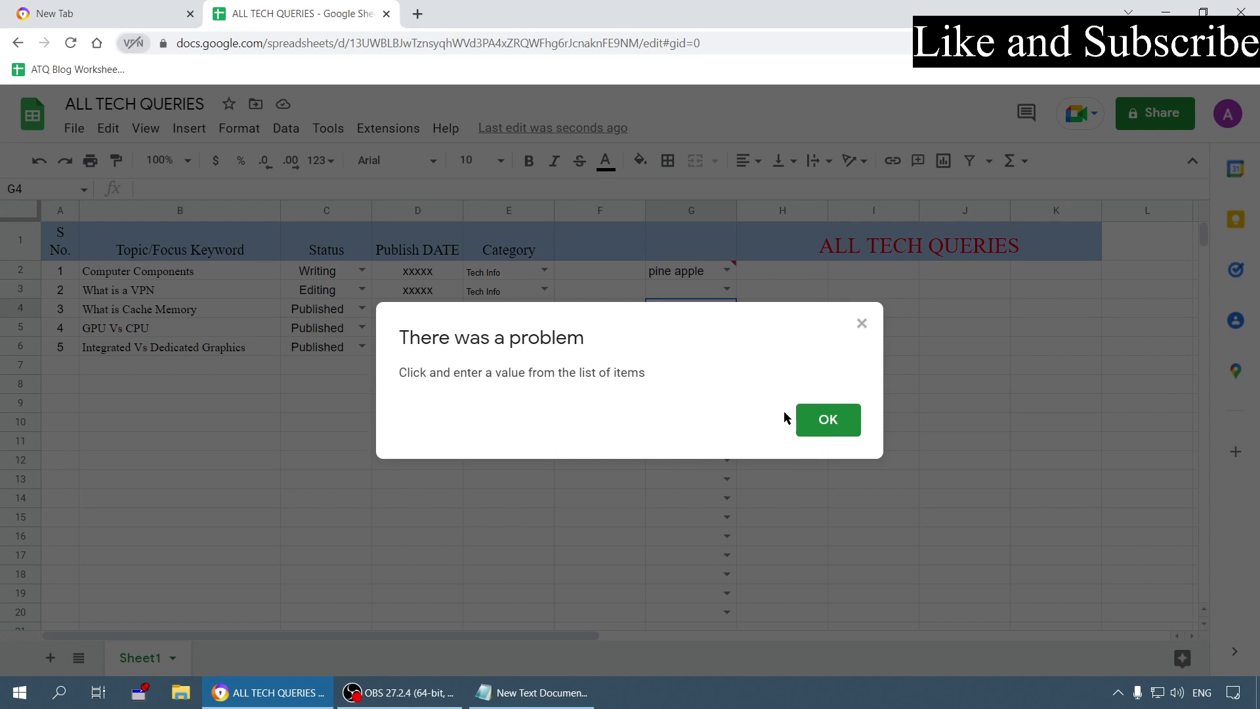
click(828, 421)
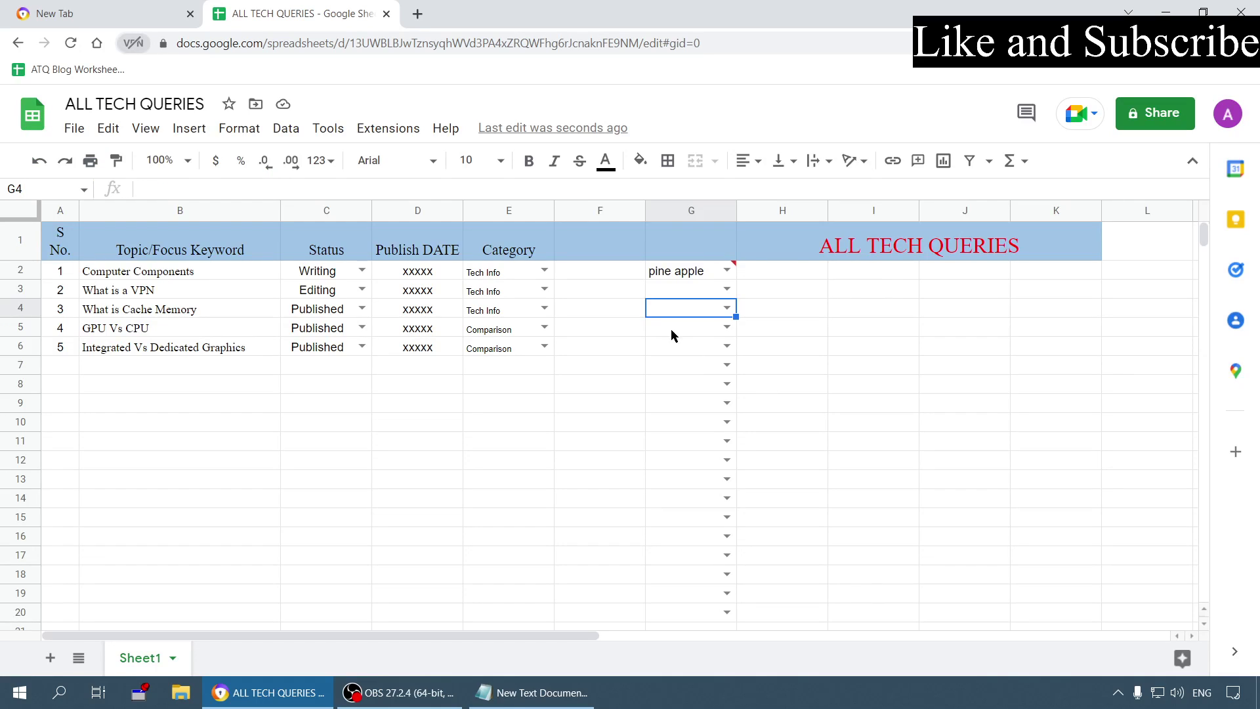
Replace G3's validation help text with 'Select from the following' and save the rule
right_click(673, 294)
mouse_move(866, 653)
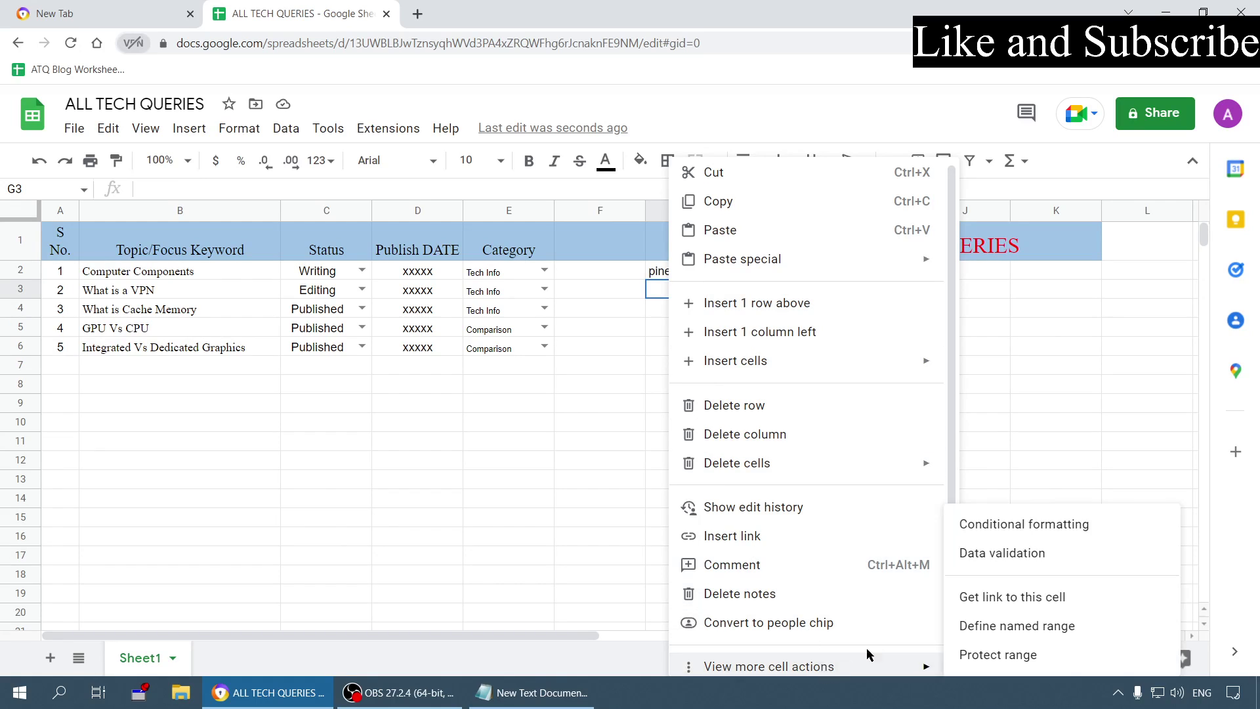
click(1005, 554)
triple_click(529, 475)
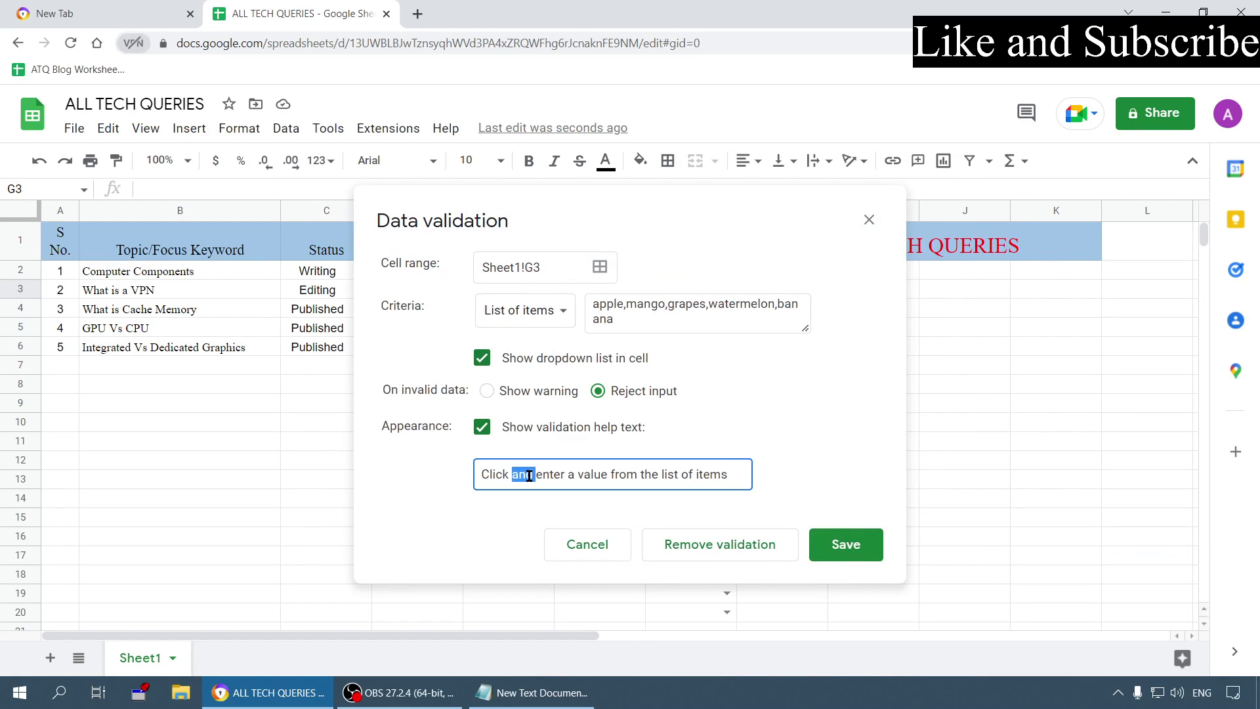
text(S)
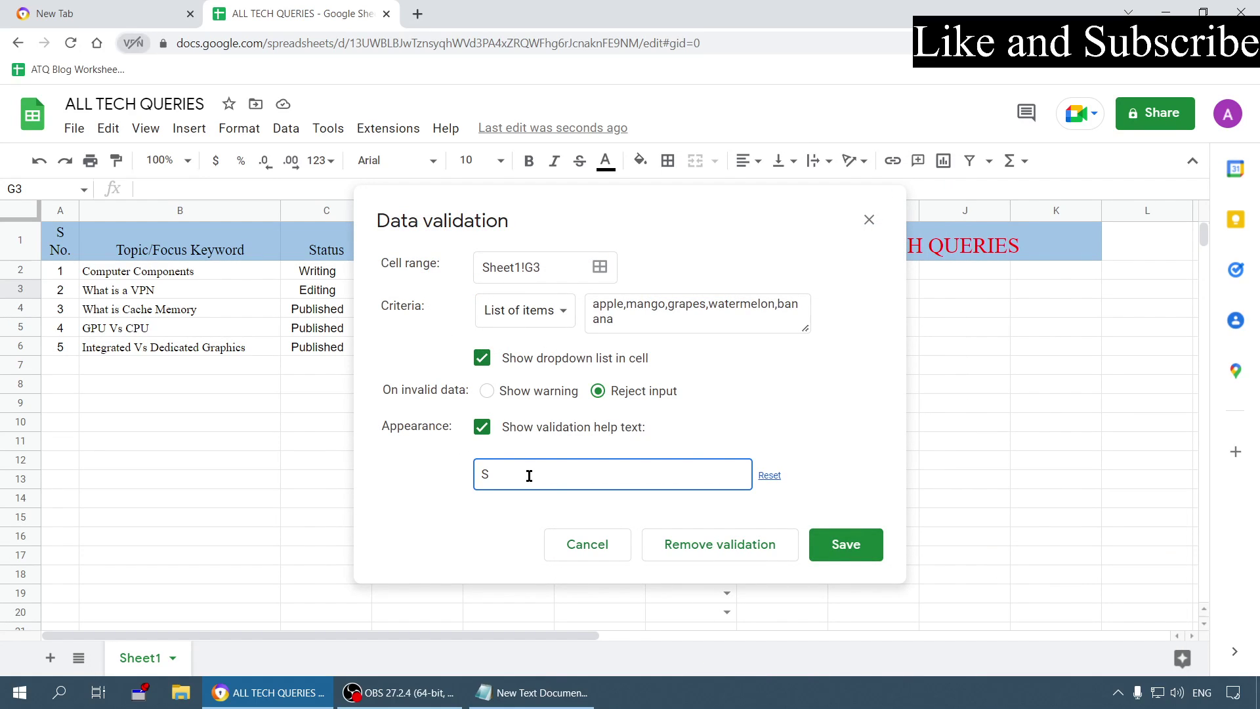
text(electefrom the)
key(BackSpace)
key(BackSpace)
key(BackSpace)
key(BackSpace)
text(the followitn)
key(BackSpace)
key(BackSpace)
text(ng)
click(845, 505)
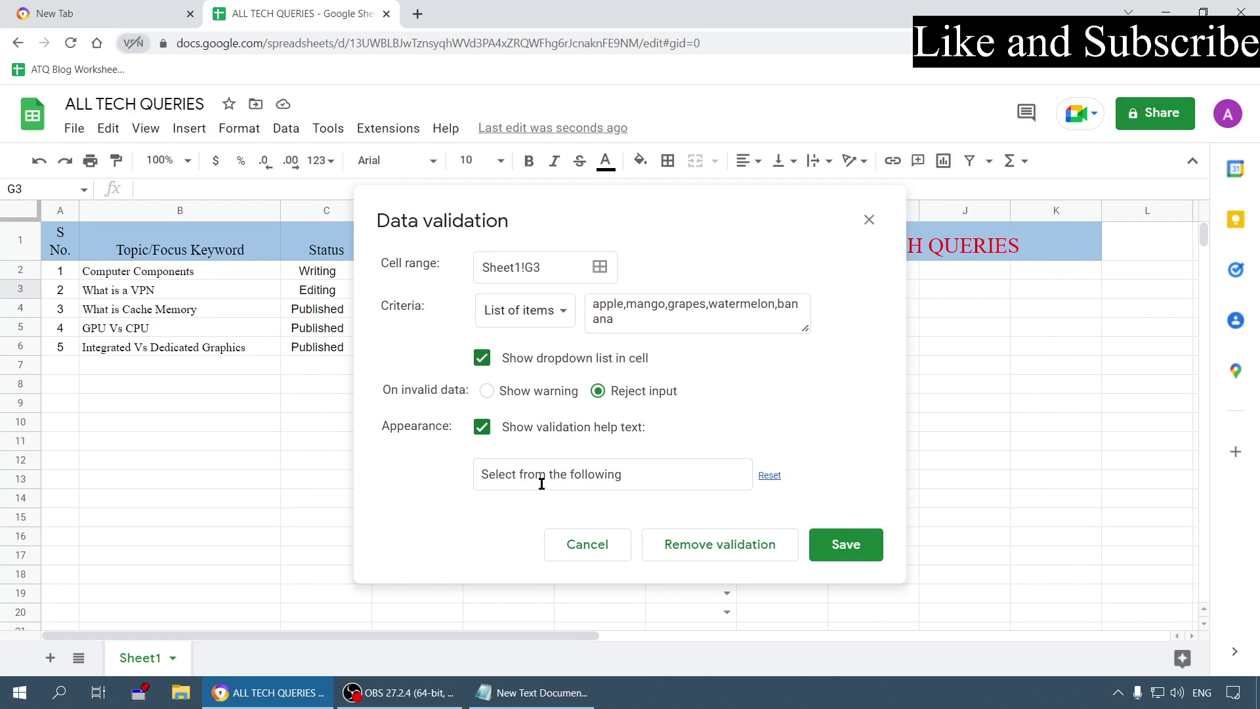
click(846, 545)
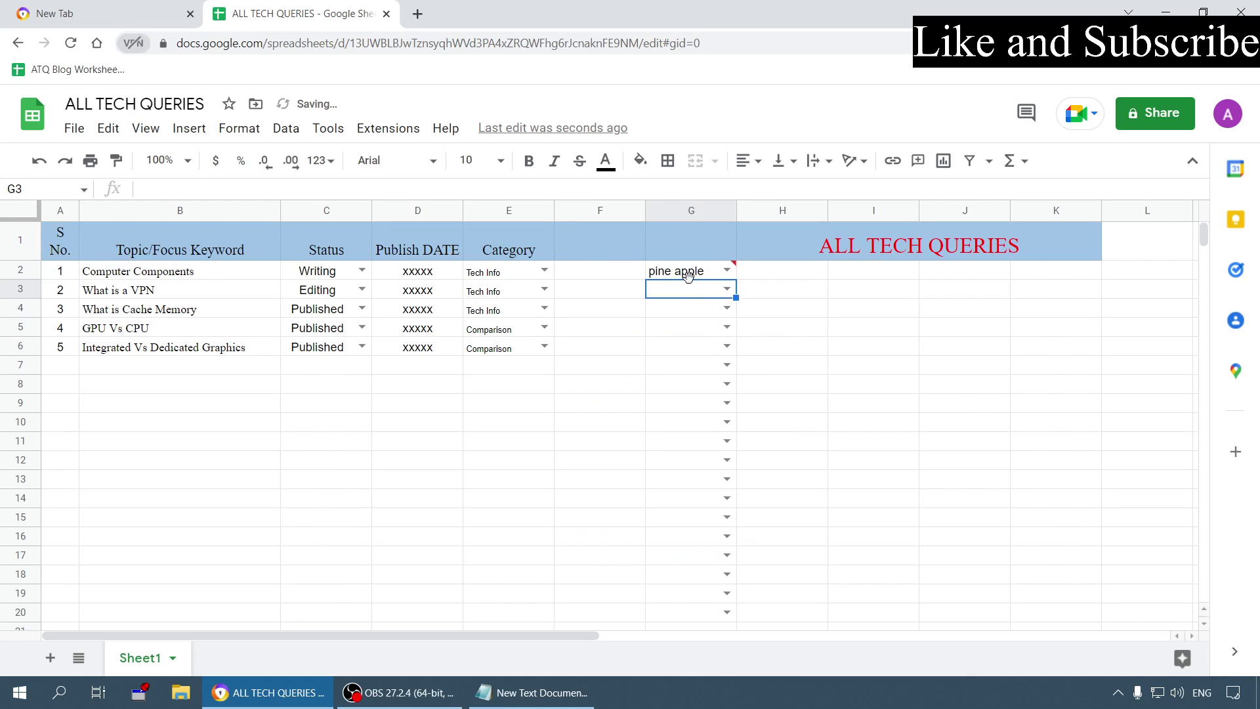
Enter 'pine' in G3, check the new rejection message, and dismiss it
text(pine)
click(807, 346)
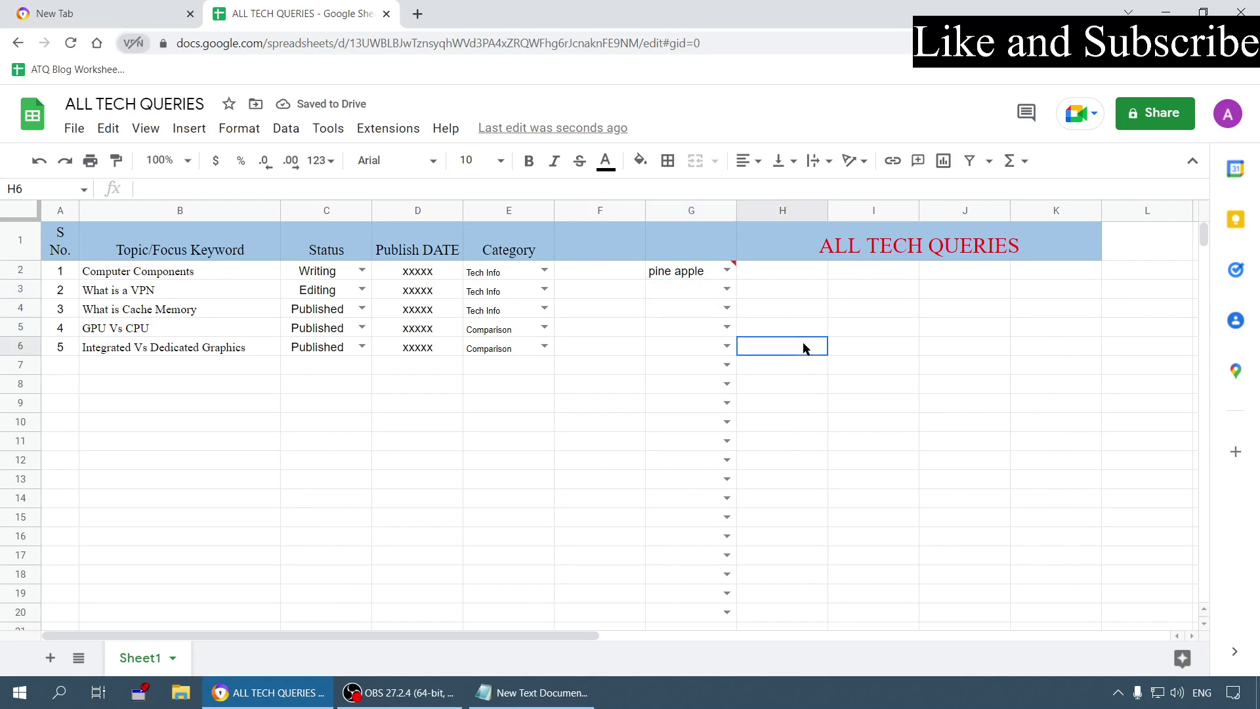
drag(396, 387, 923, 424)
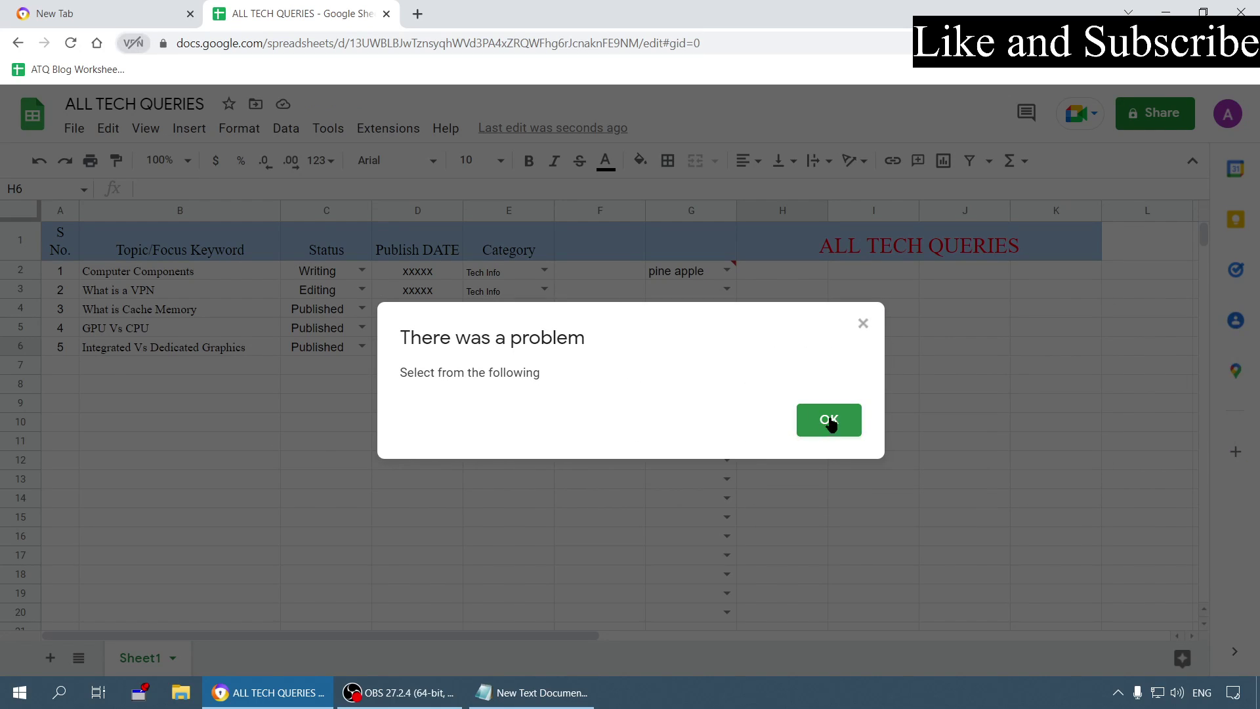
click(825, 420)
click(703, 293)
Remove help text, append 'pine apple' and 'papaya' to G3's list, and only warn on invalid input
right_click(702, 293)
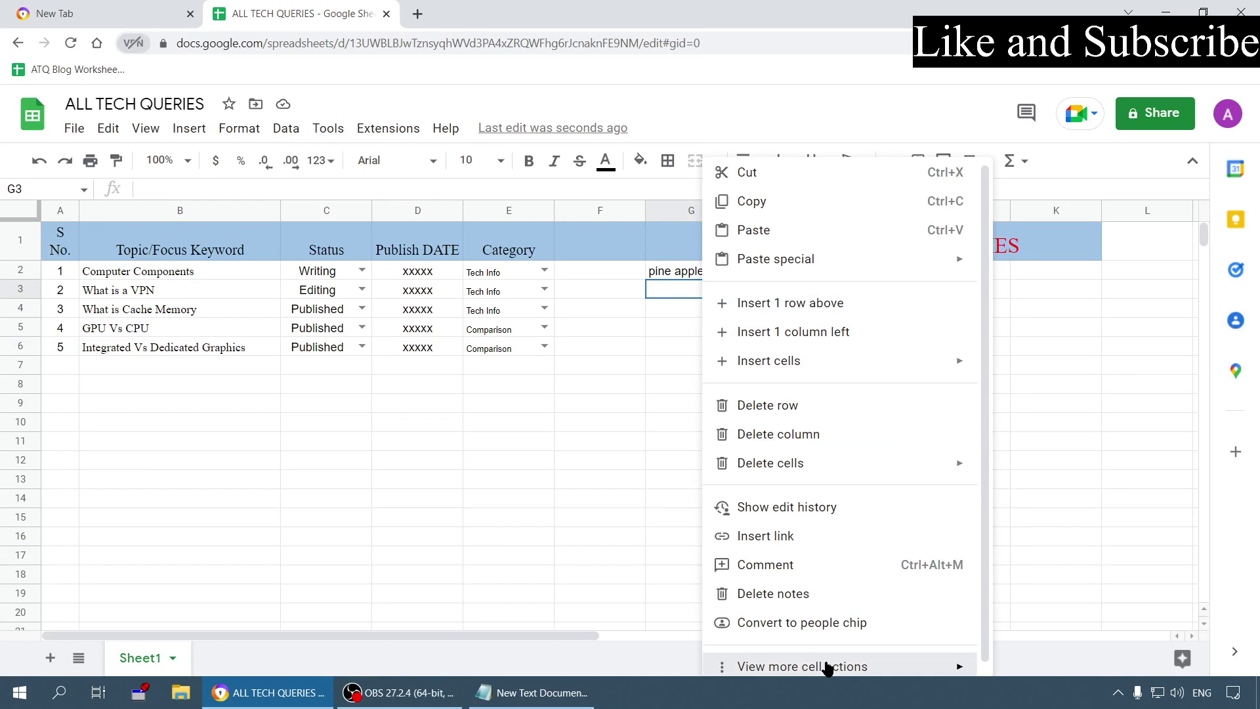
mouse_move(906, 664)
click(1044, 556)
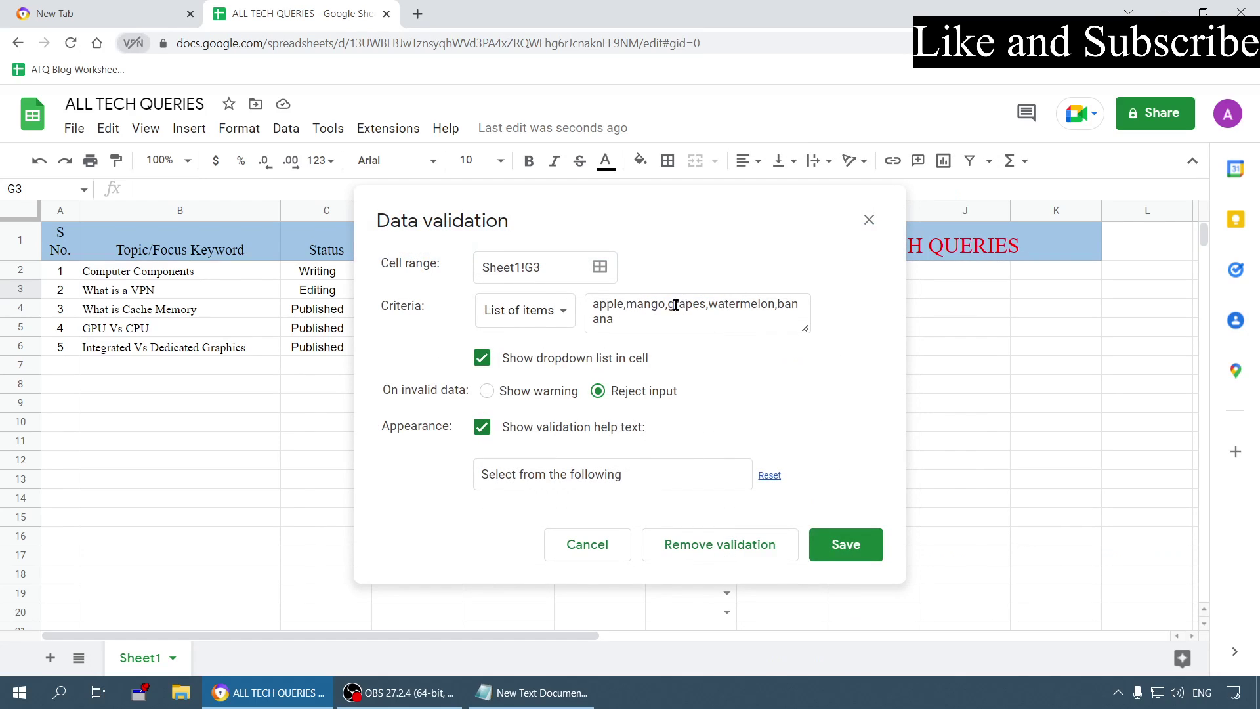
click(483, 434)
click(657, 323)
text(, pine apple)
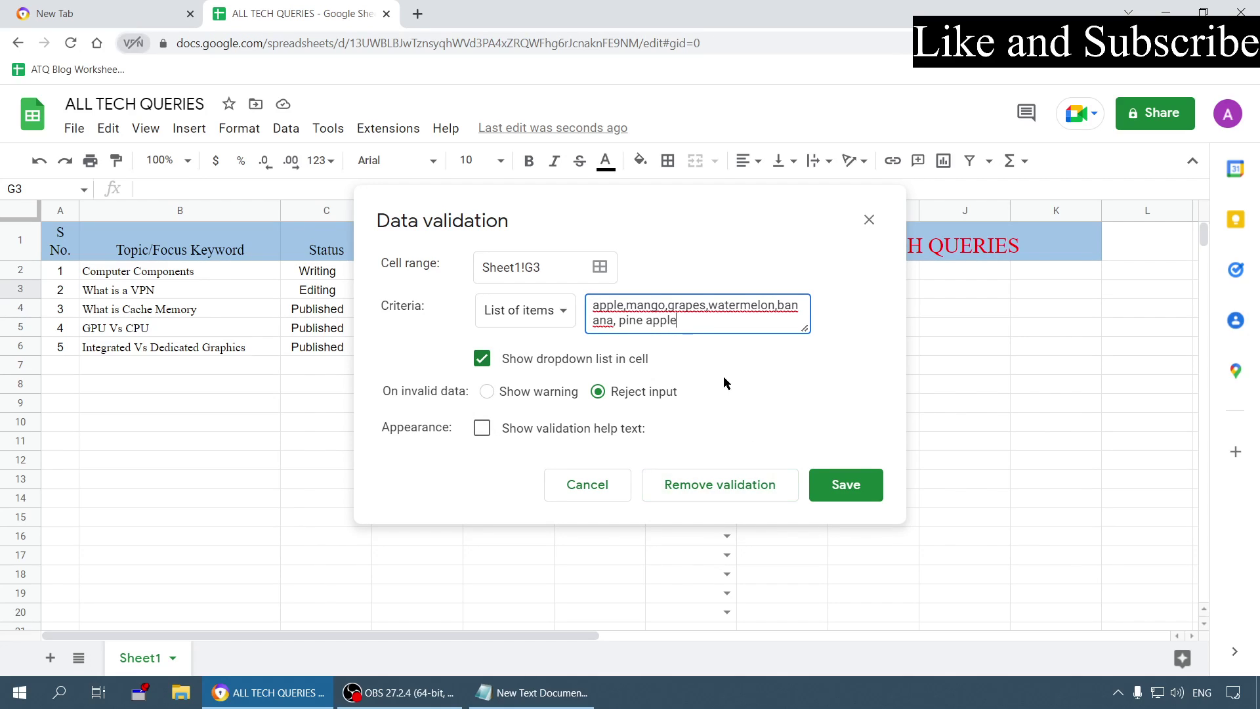
text(, papaya)
click(517, 394)
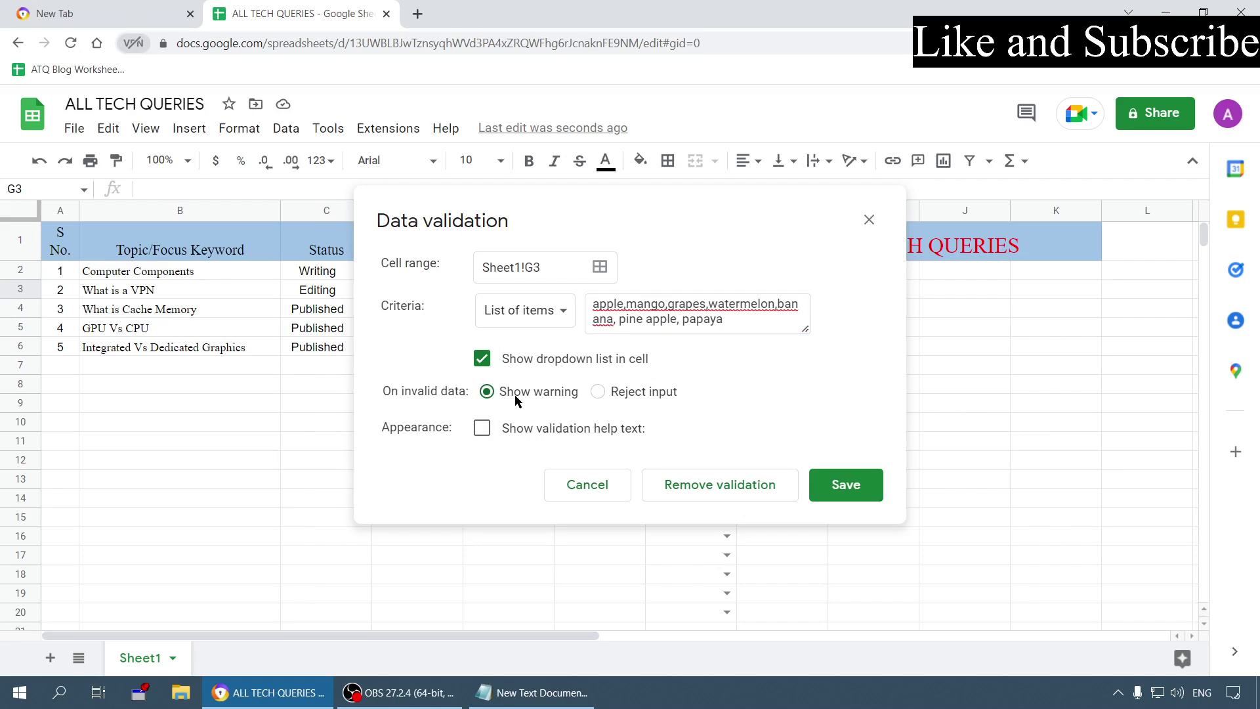
click(839, 484)
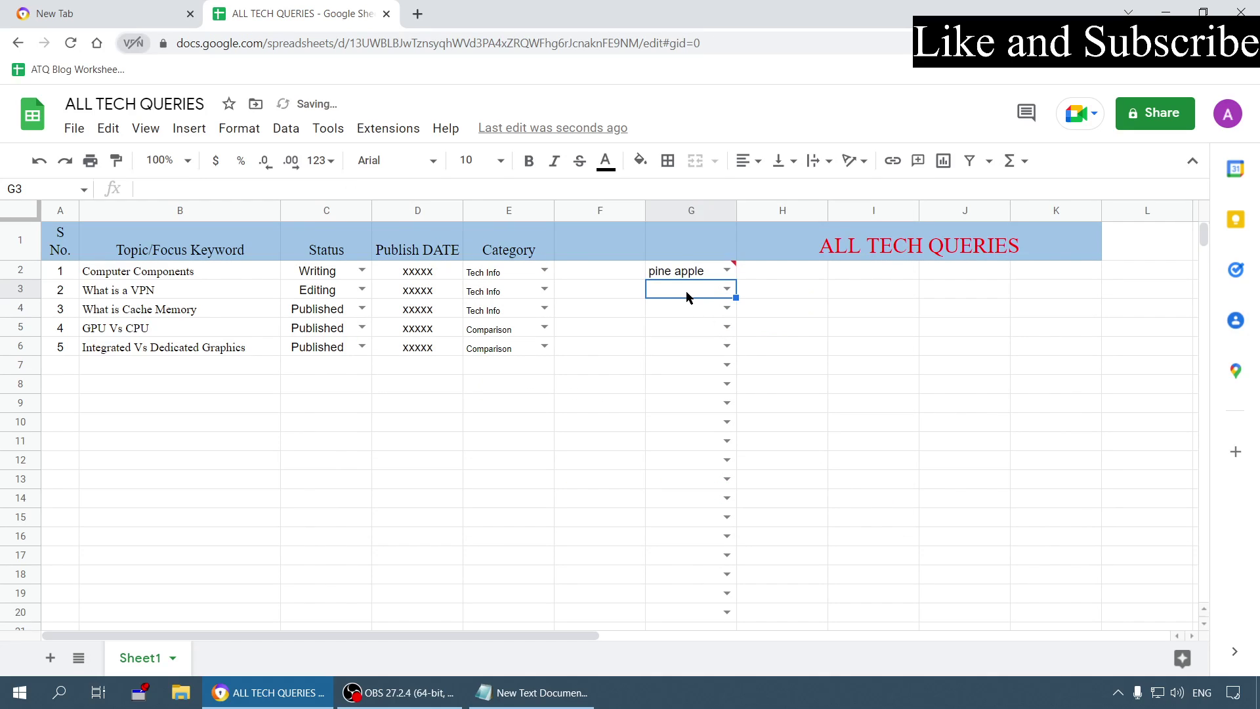
Check G3's fruit dropdown and enter 'apple' in G4
click(726, 290)
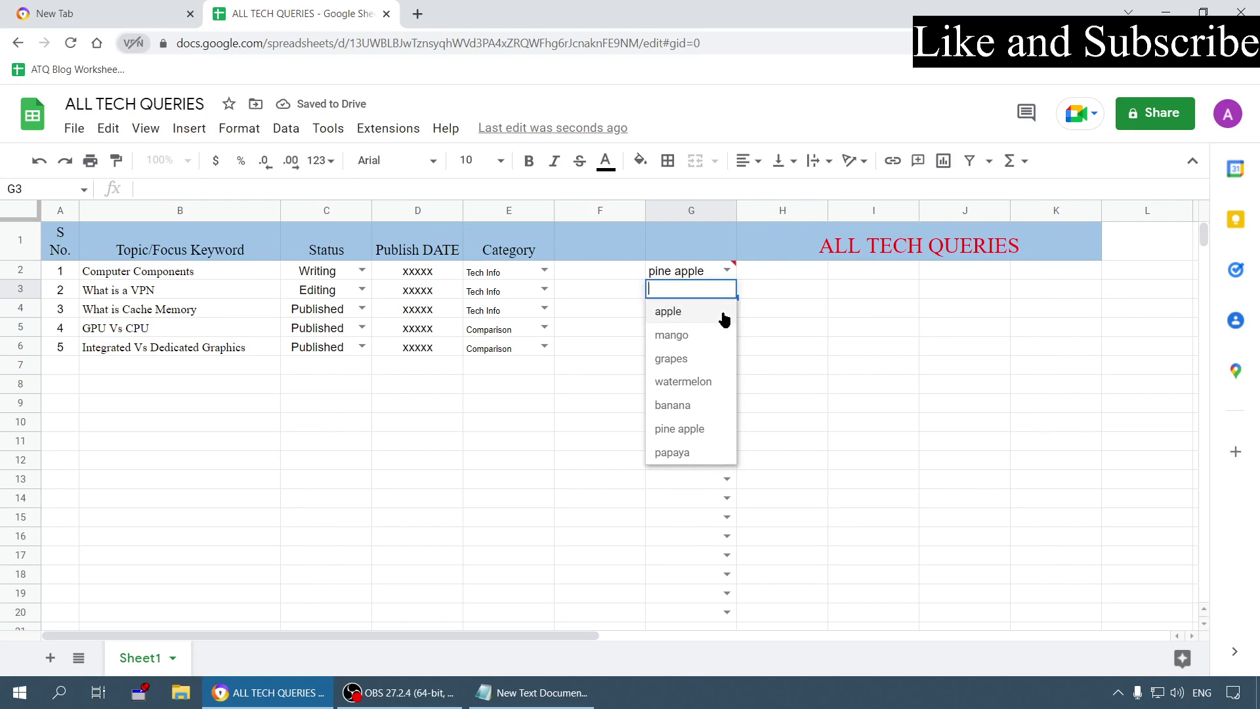
click(793, 330)
click(686, 305)
text(apple)
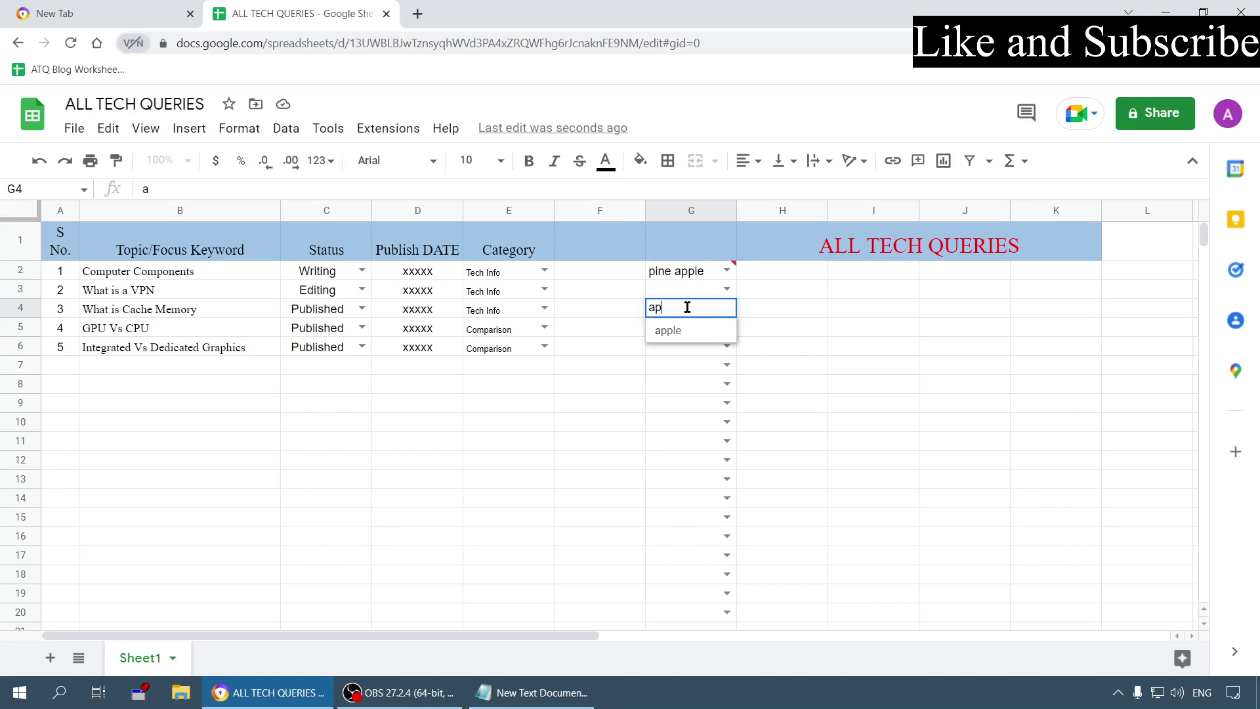
click(839, 349)
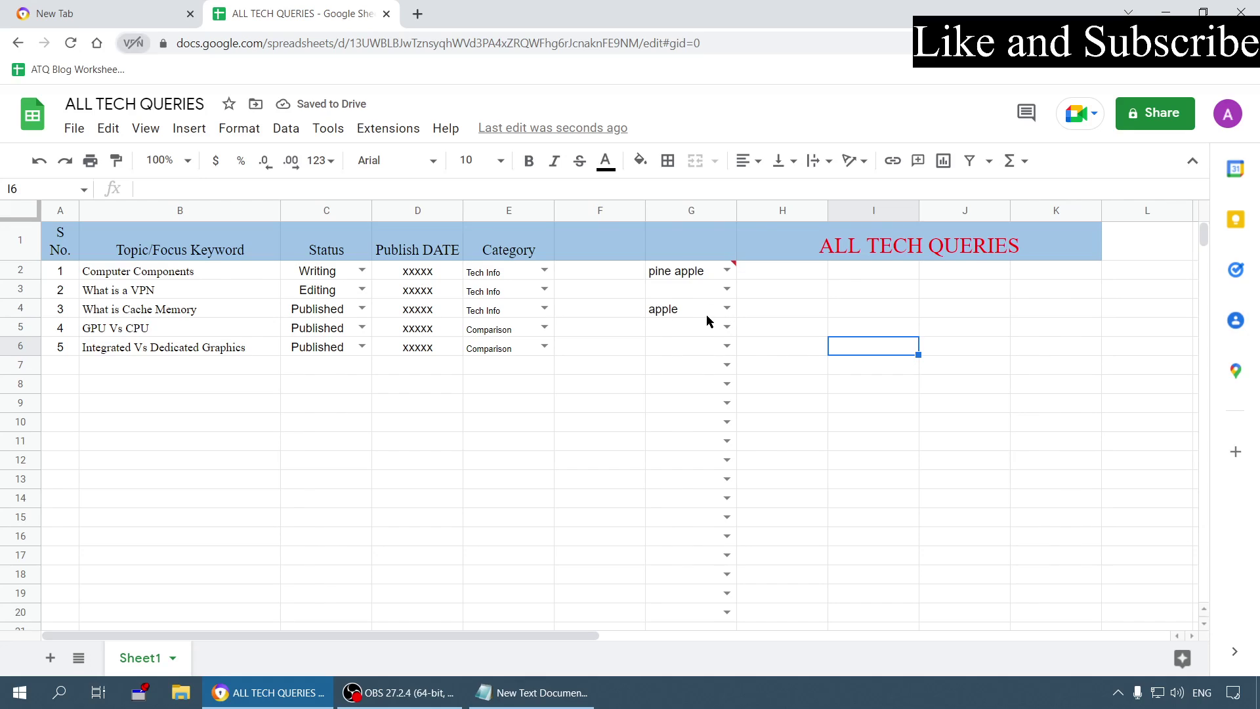
Fill G3's fruit dropdown validation down column G
mouse_move(734, 266)
click(726, 328)
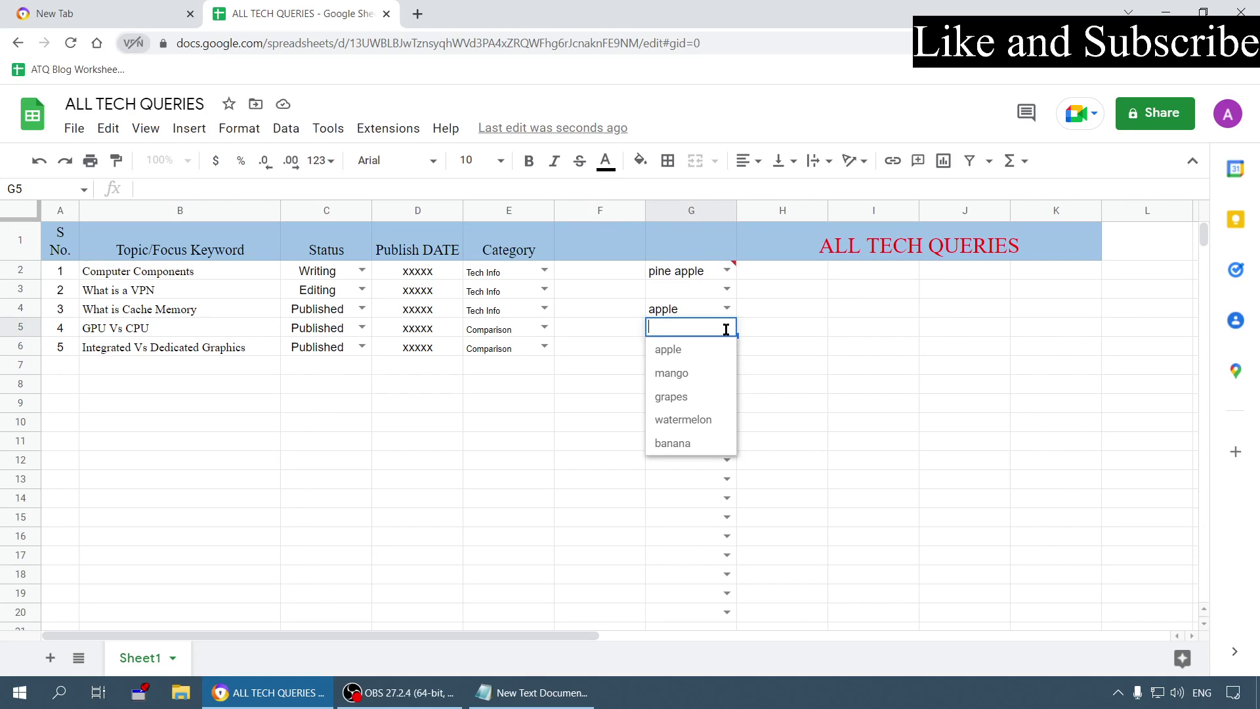
click(740, 292)
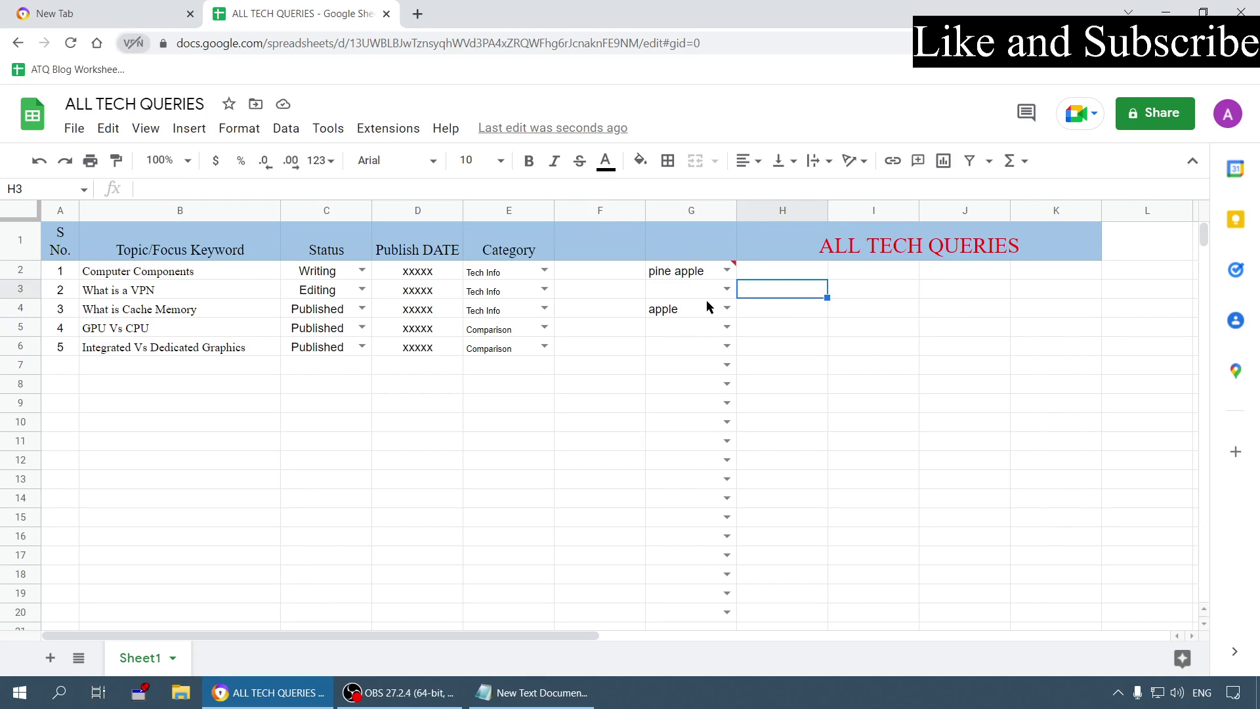
click(712, 294)
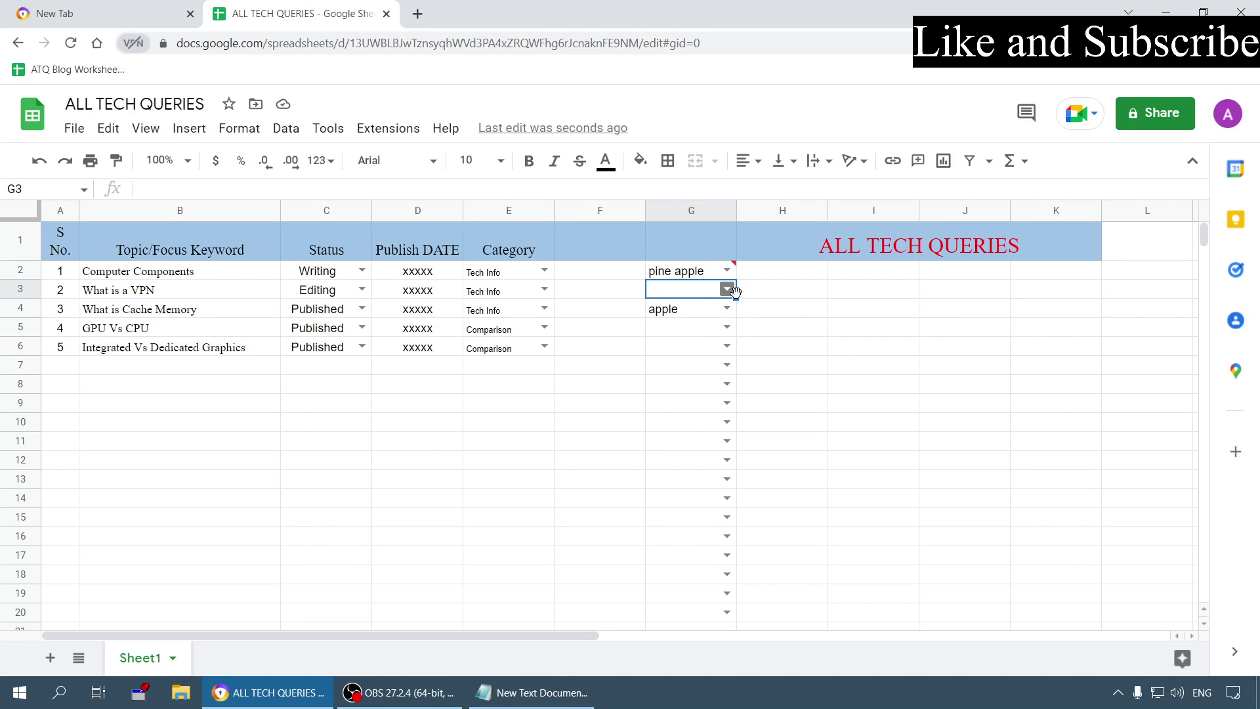
drag(736, 297, 729, 624)
click(834, 470)
click(701, 292)
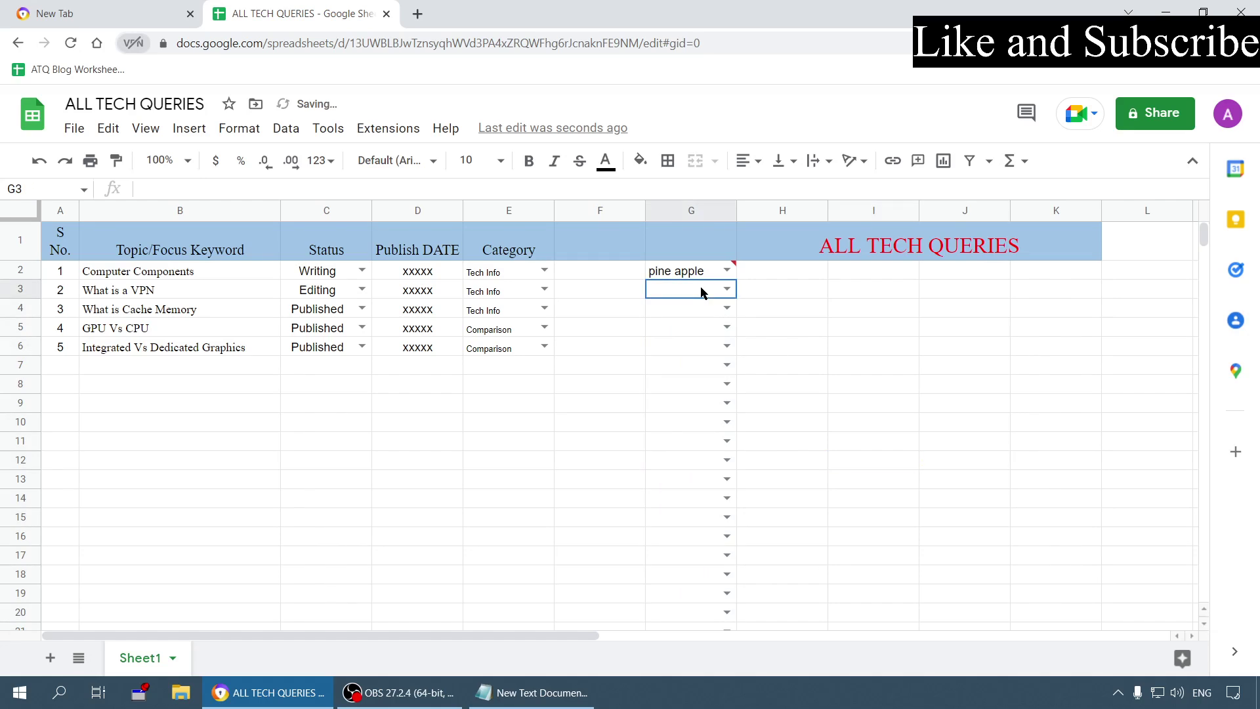
Choose grapes in G3 and banana in G7, then check G2's invalid pine apple flag
click(727, 289)
click(726, 357)
click(713, 371)
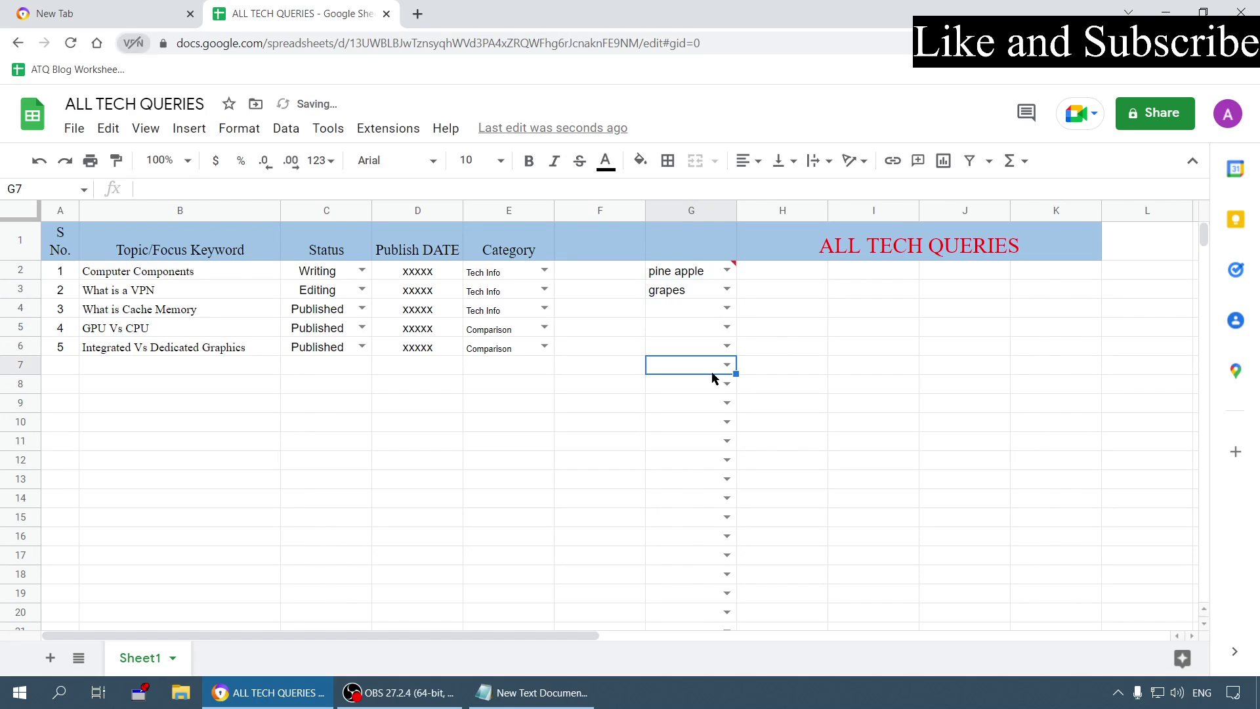
click(727, 365)
click(705, 486)
click(882, 451)
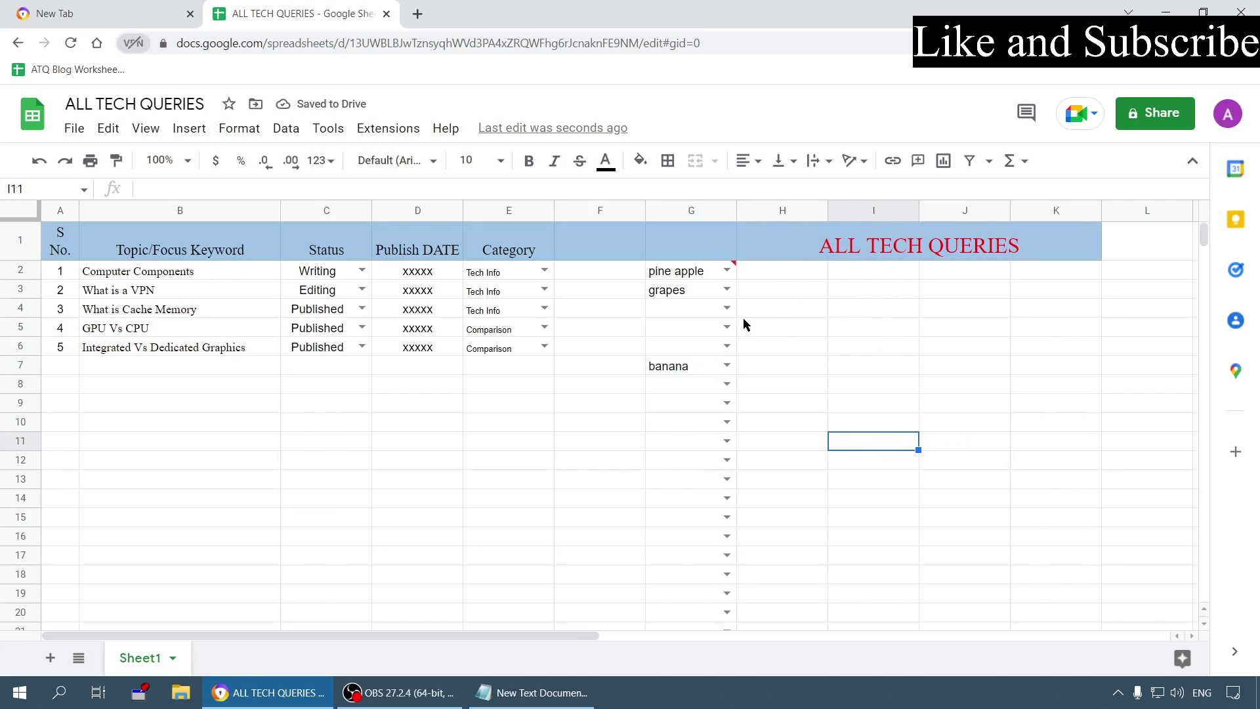
click(712, 271)
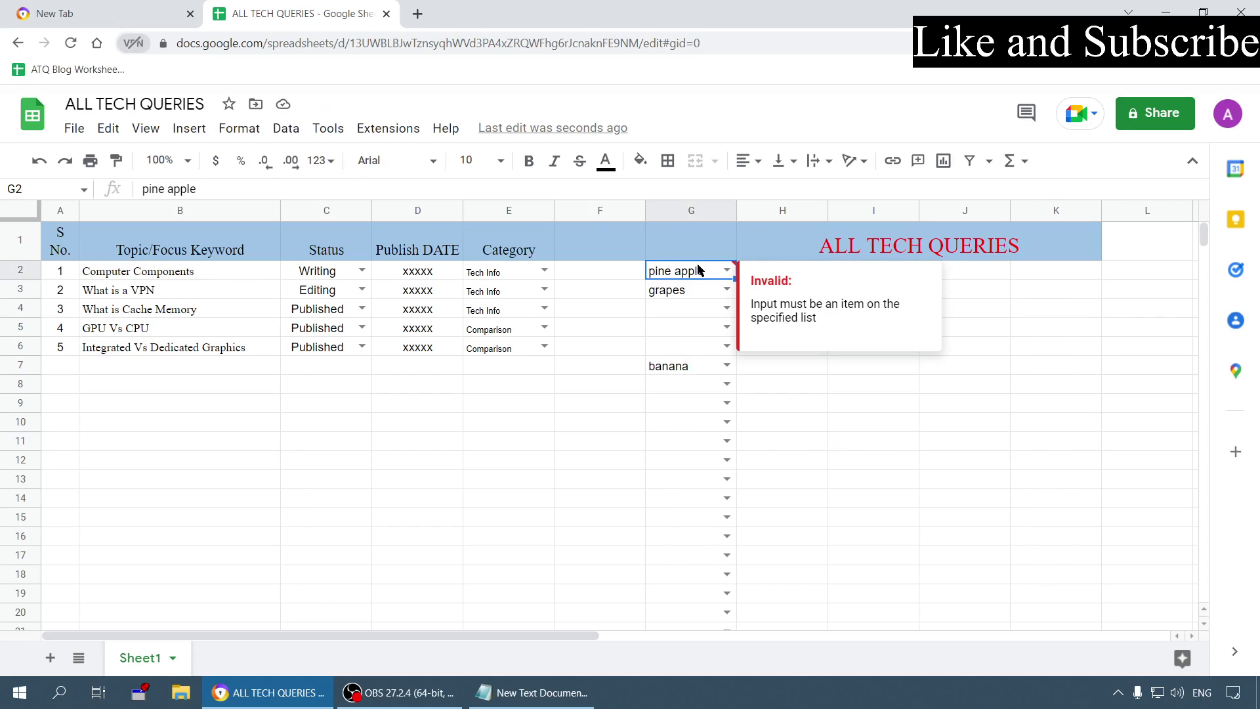
click(806, 473)
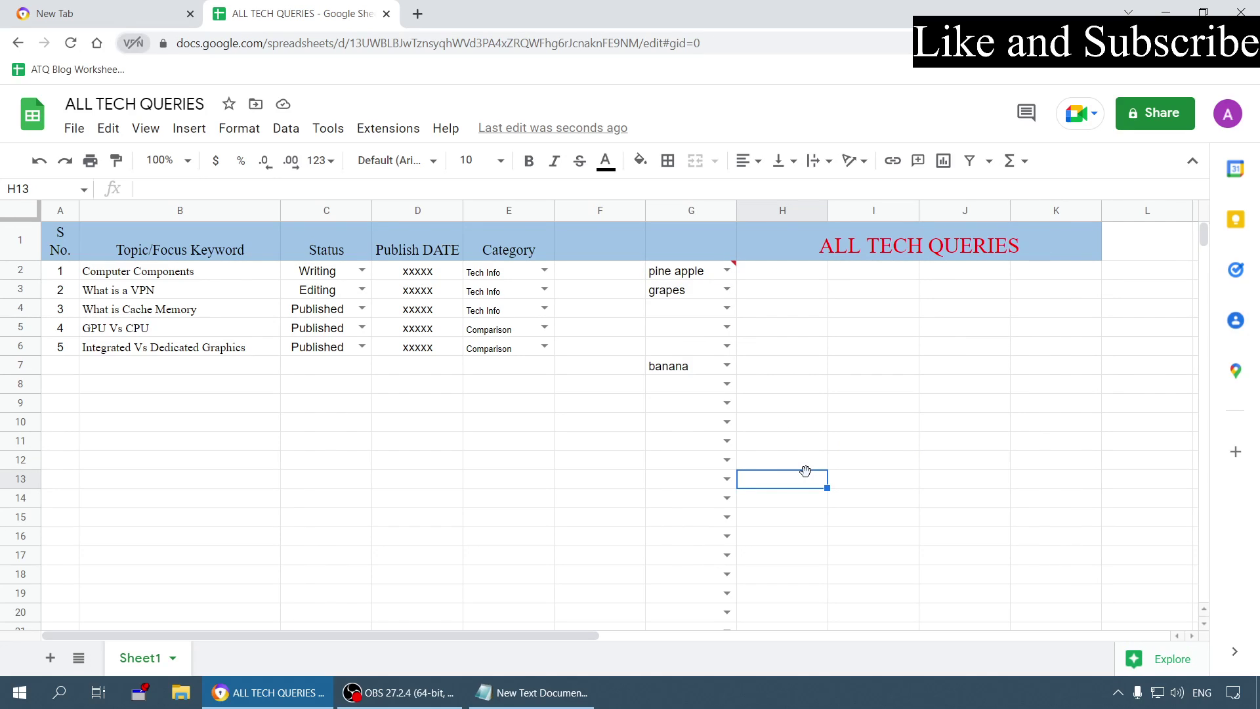
click(268, 693)
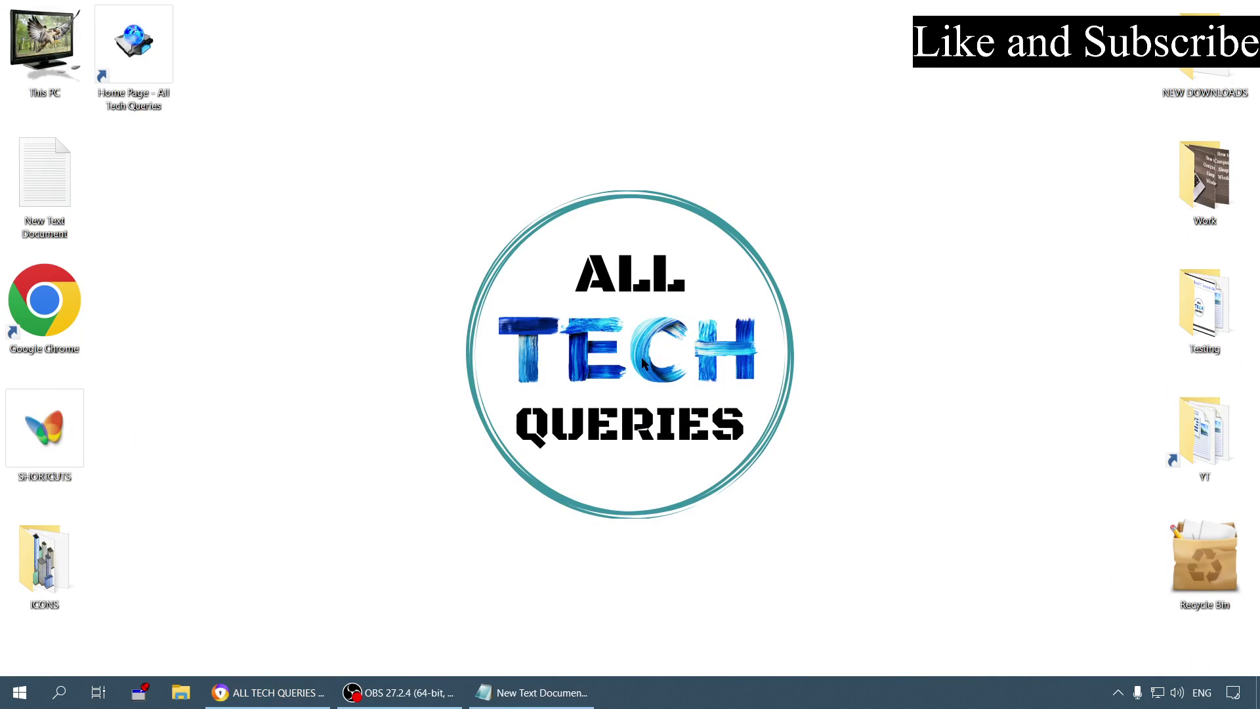